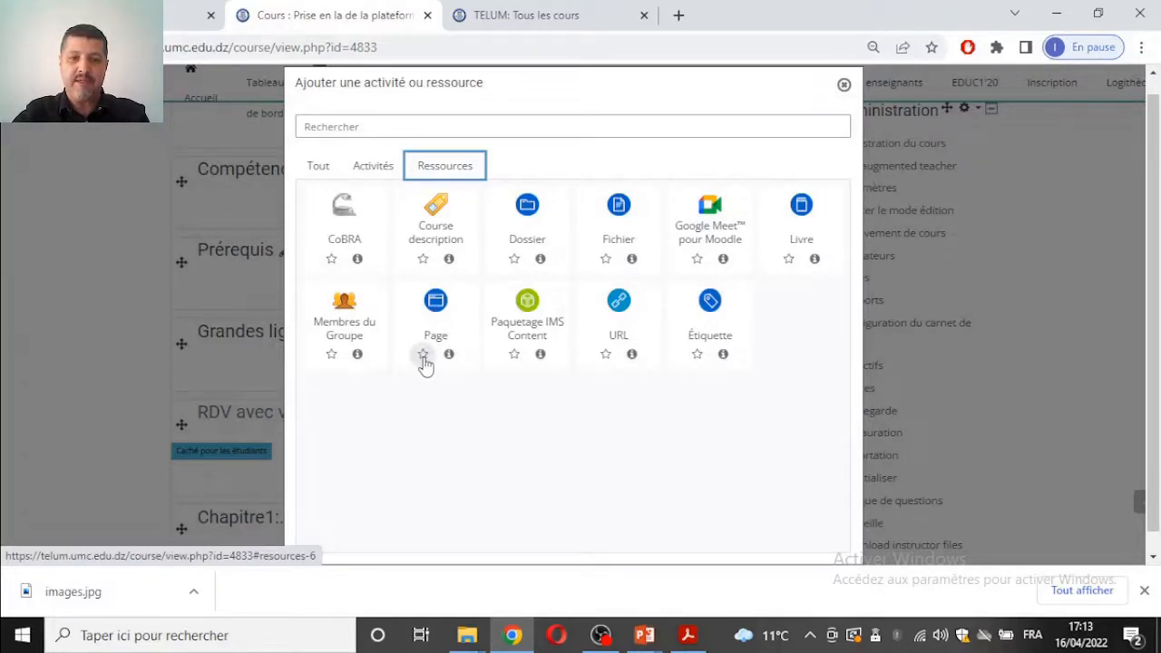
Mark the Page resource as a favourite in the activity and resource chooser.
click(424, 355)
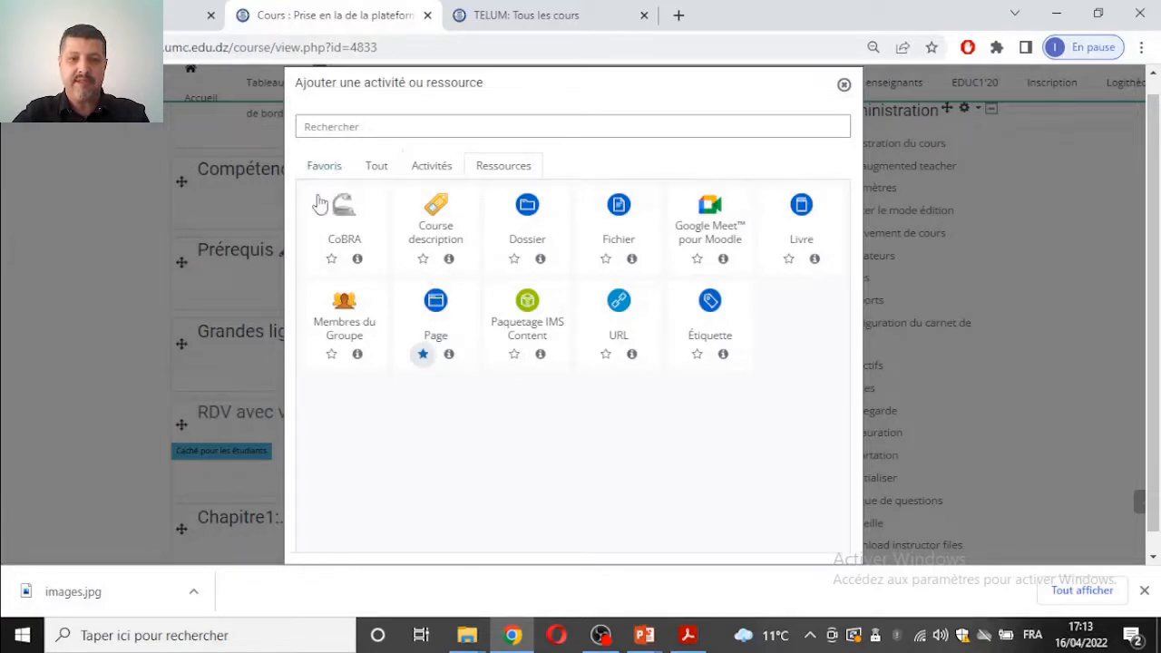
click(423, 354)
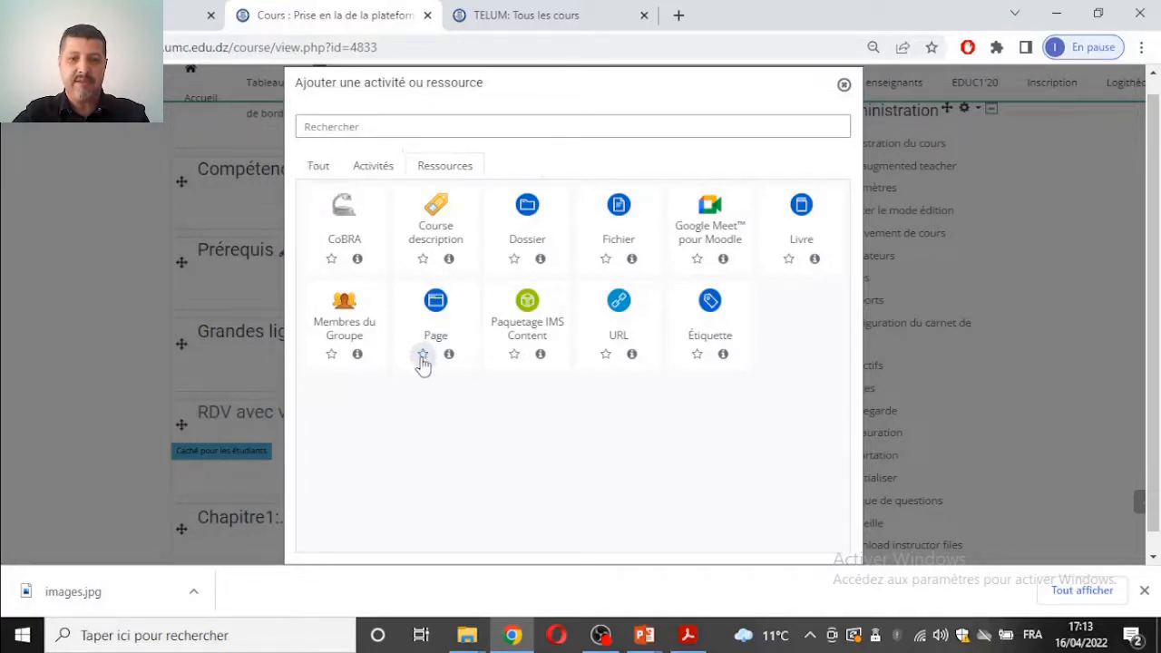
click(422, 355)
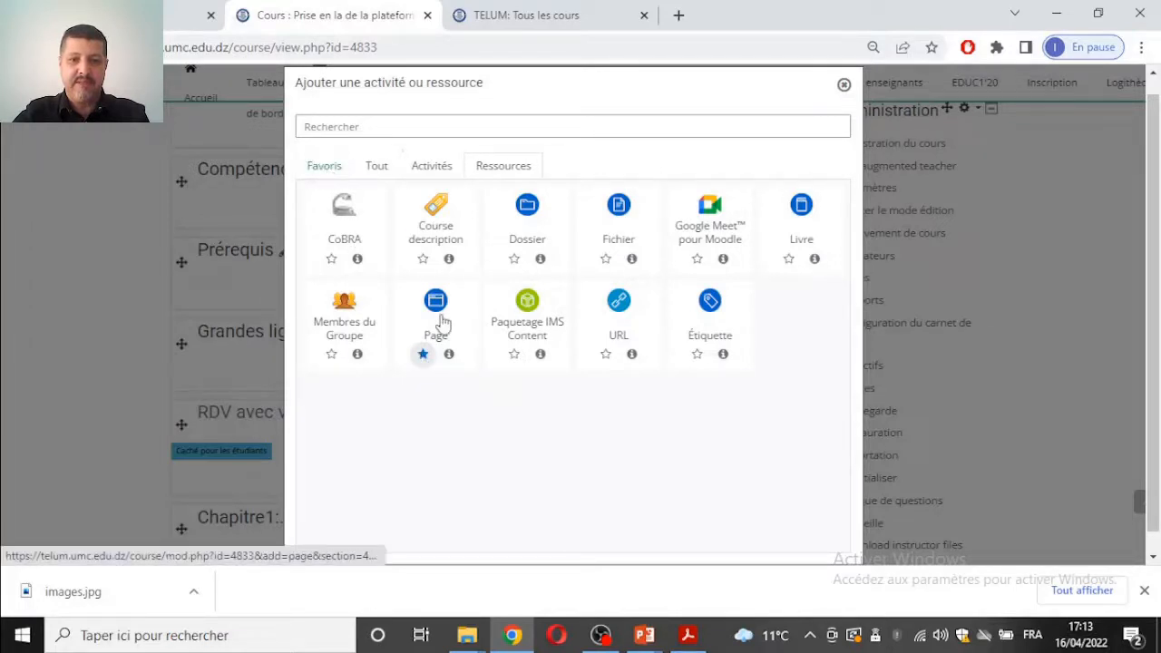
key(ctrl+a)
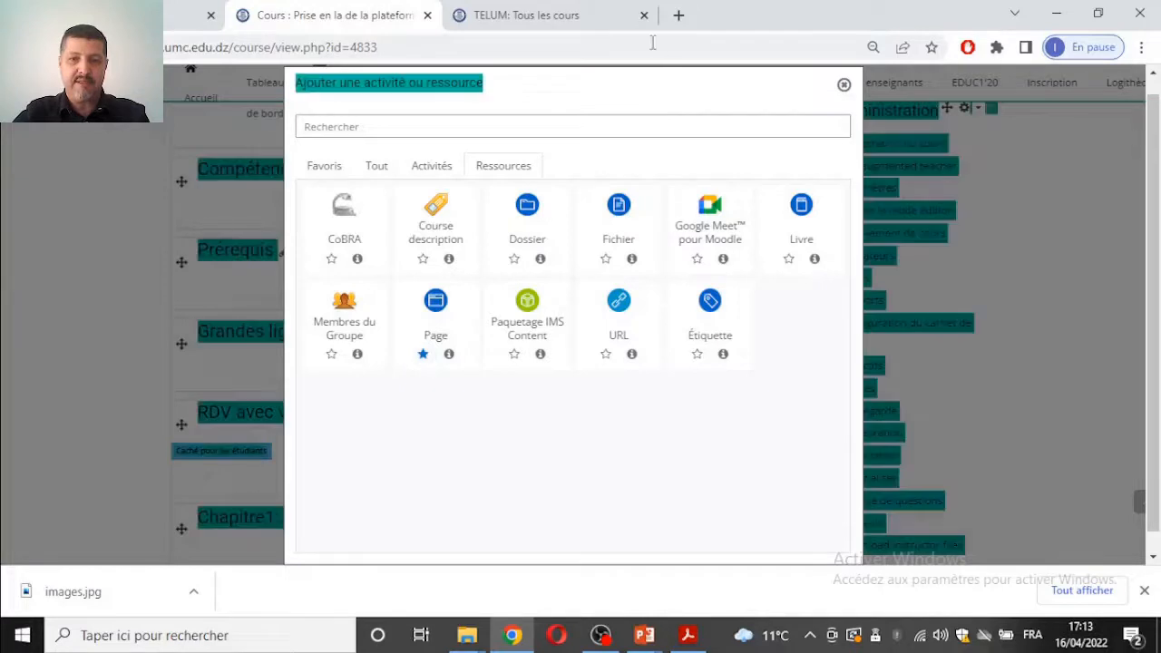
Add a Page resource to the Grandes lignes section, name it "Contenu détaillé" and start its description with "Chap".
click(437, 313)
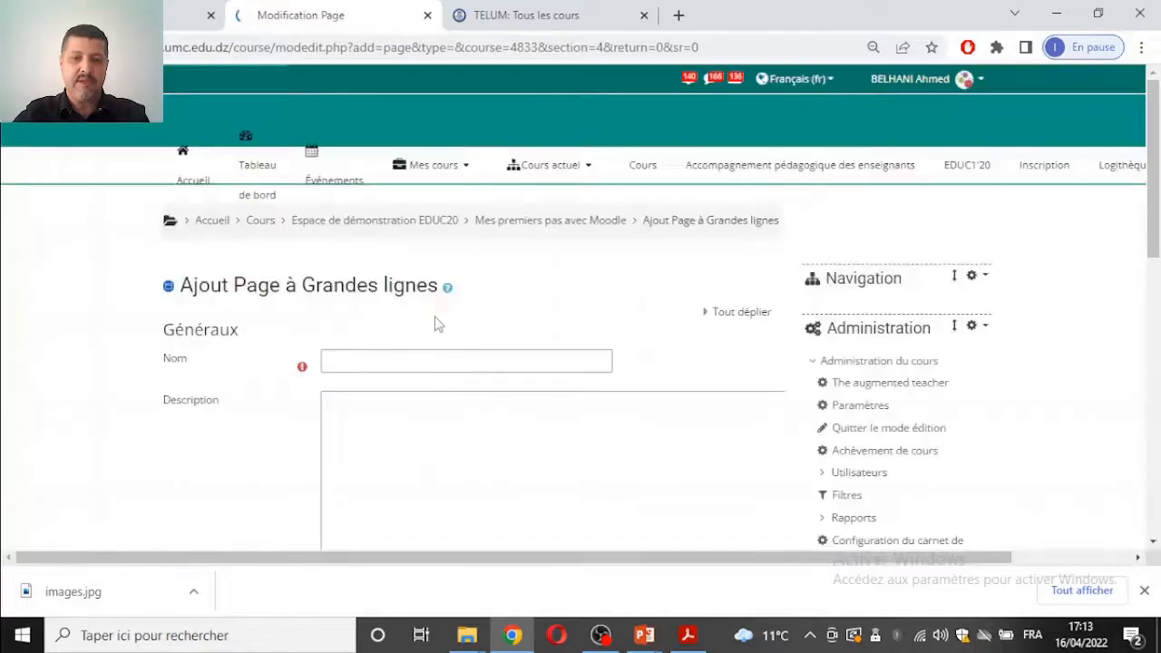
click(373, 362)
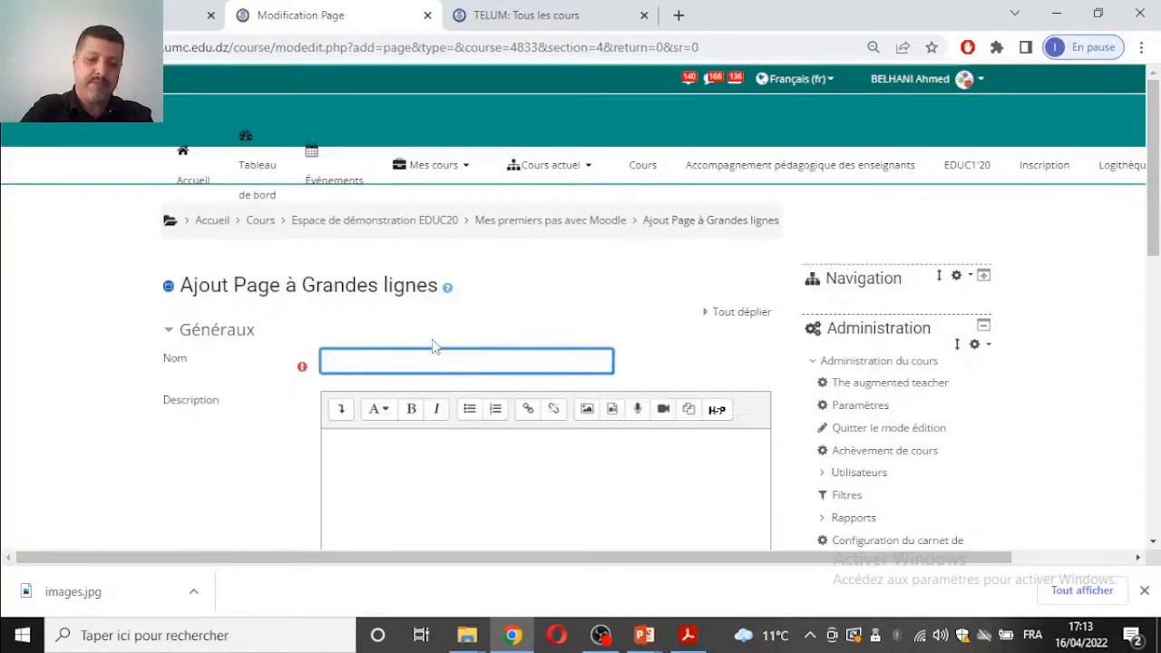
text(con)
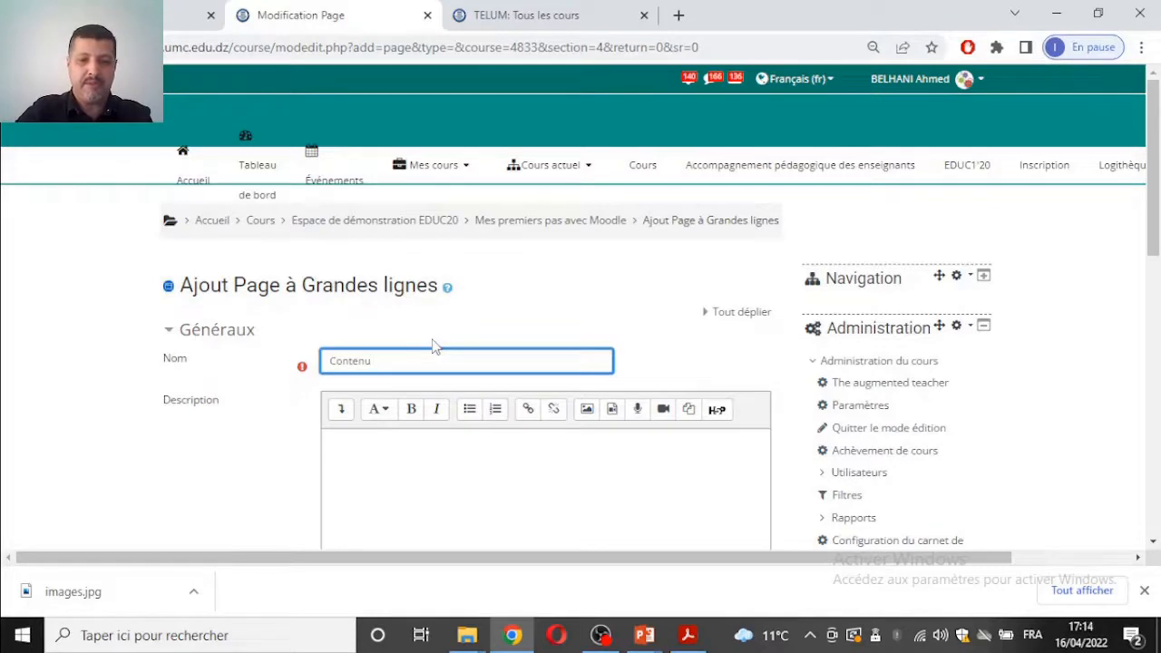
click(468, 456)
text(c)
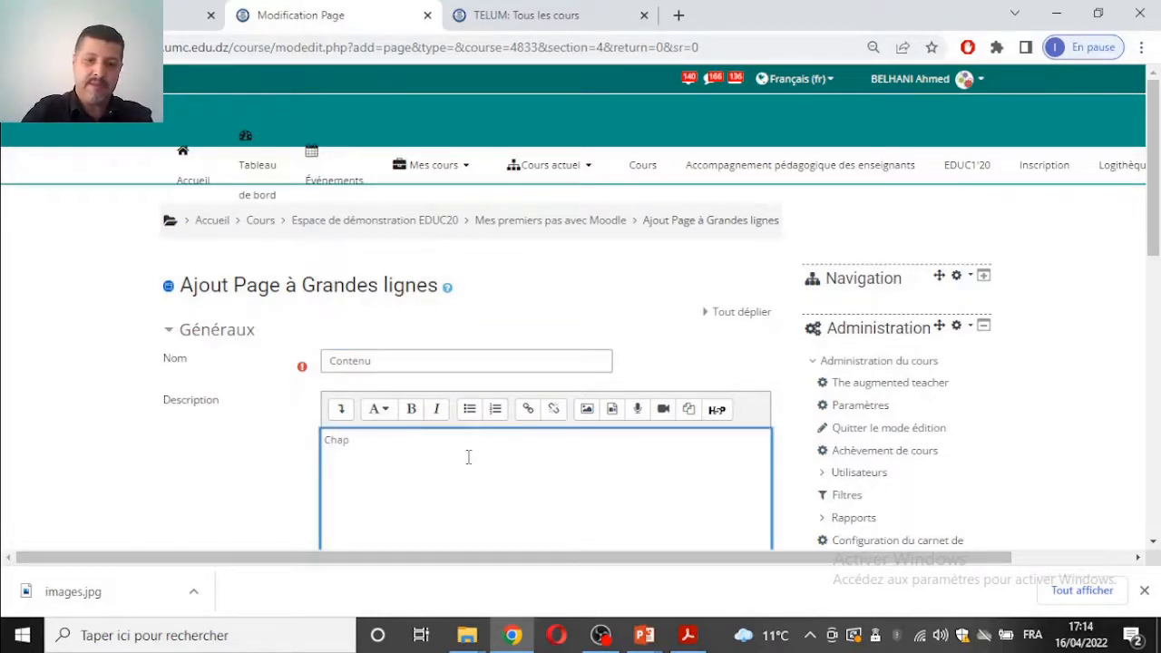
click(417, 358)
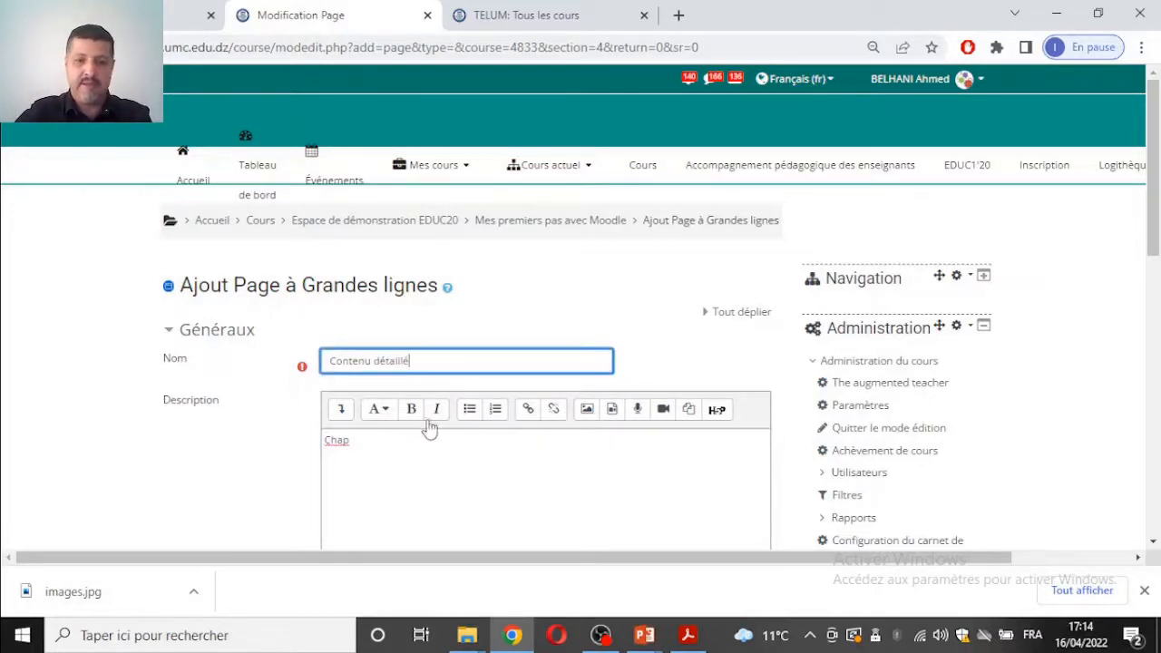
Write "Chapitre1: Introduction", "Titre 1" and "Titre2" in the description, then duplicate the chapter heading as "Chapitre1: Calssification".
click(392, 439)
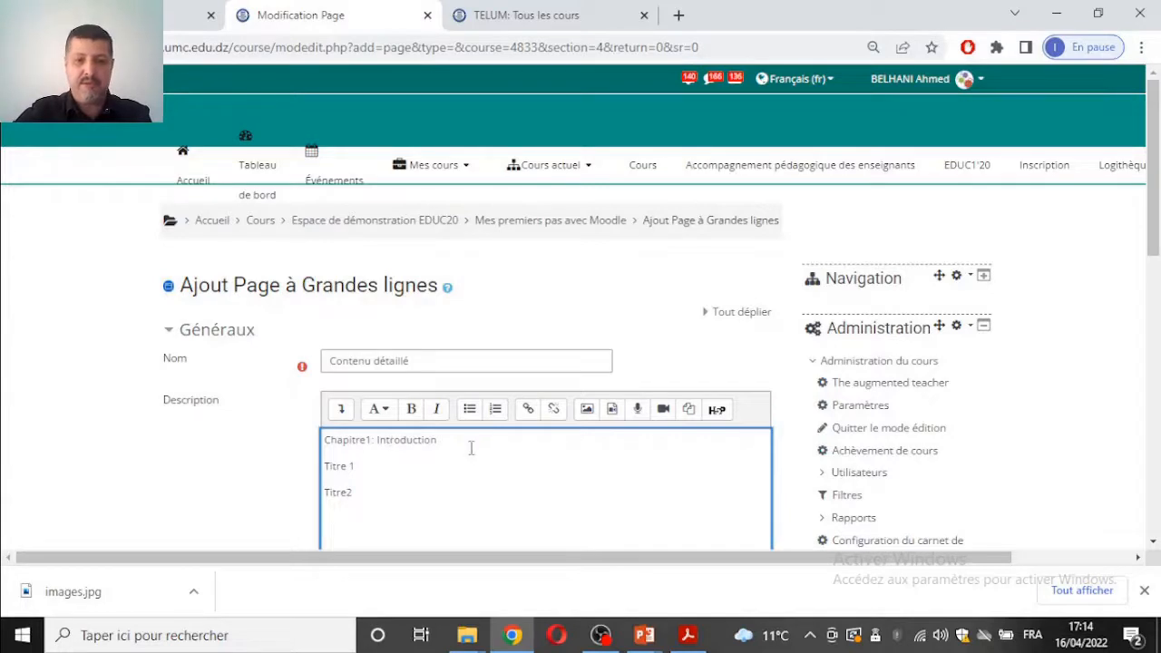
drag(471, 447, 331, 443)
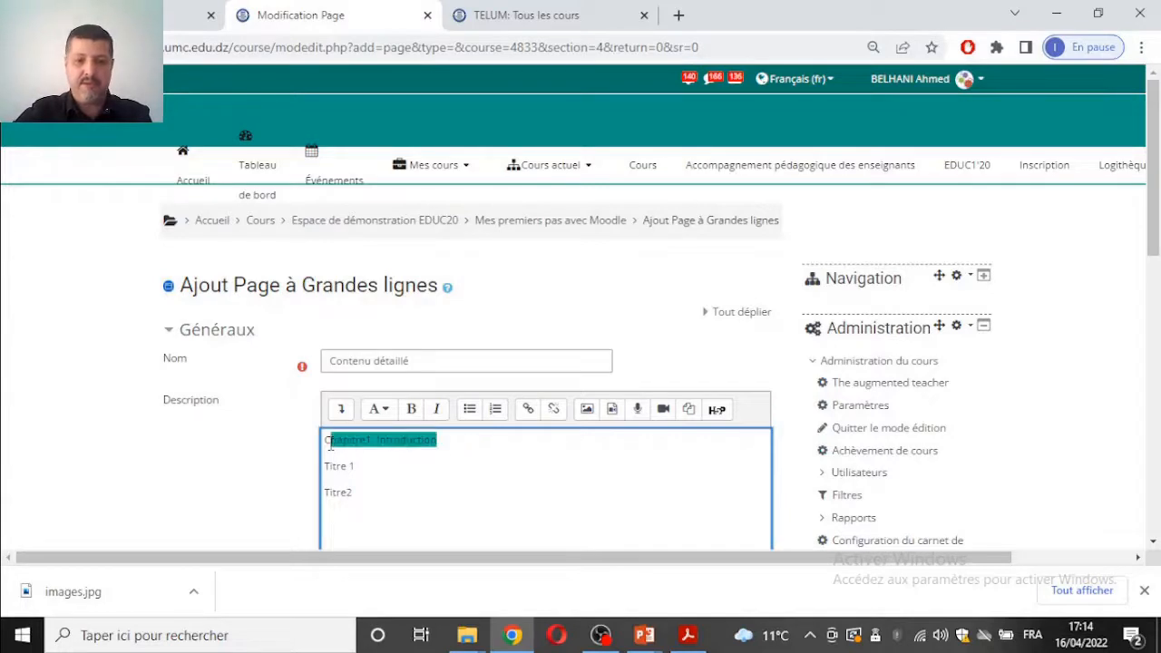
click(349, 511)
text(Chapitre1: Introduction)
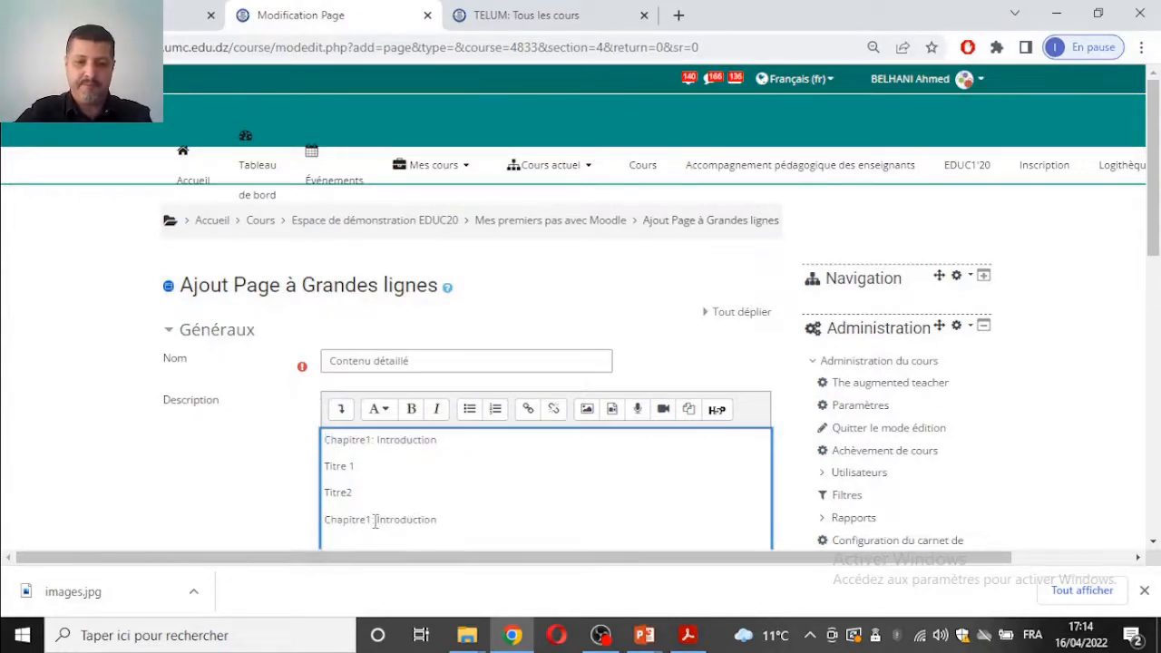
drag(378, 522, 479, 514)
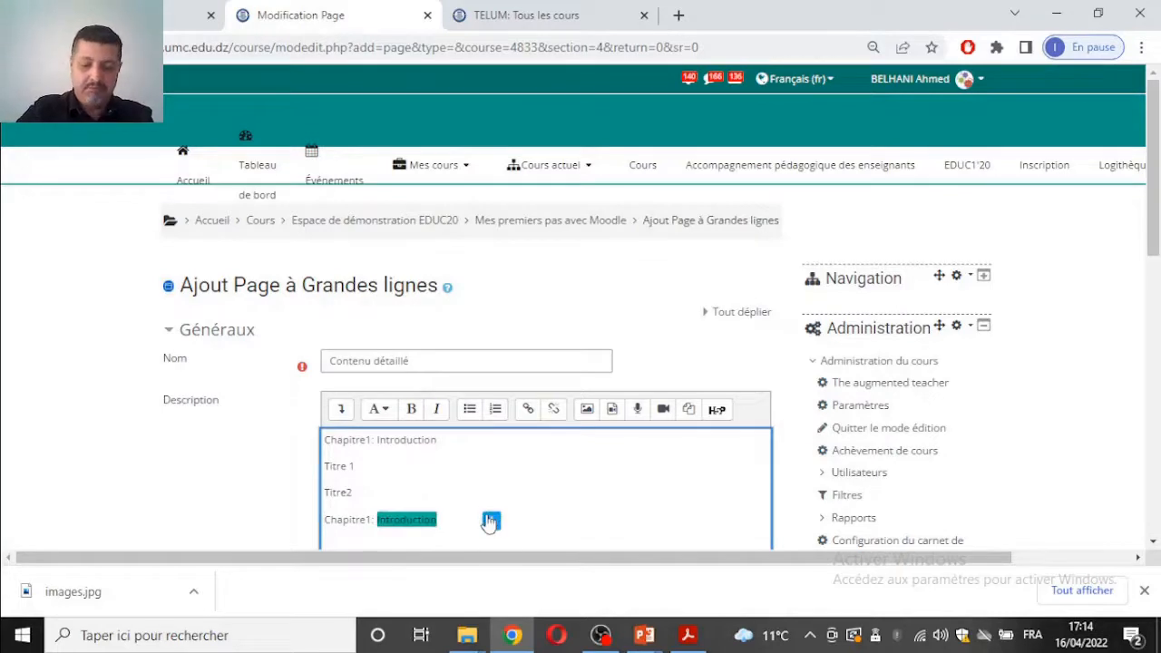
text(Calssifica)
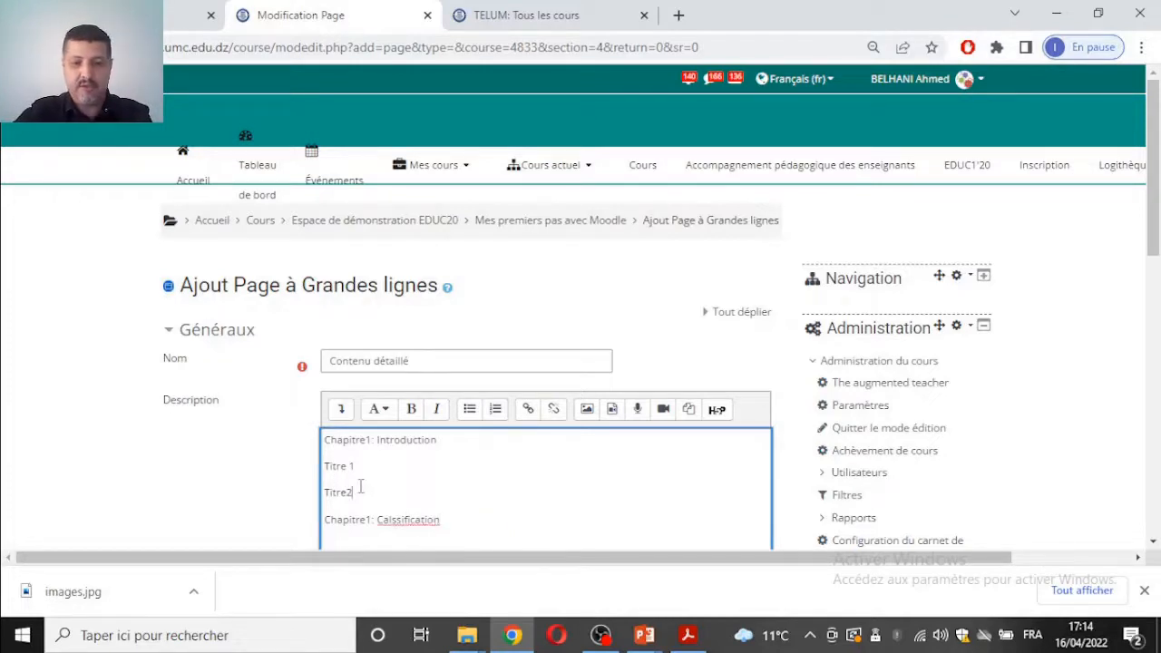
Copy the lines "Titre 1" and "Titre2" directly below the second chapter heading, without a blank line between.
drag(355, 495, 327, 466)
click(349, 520)
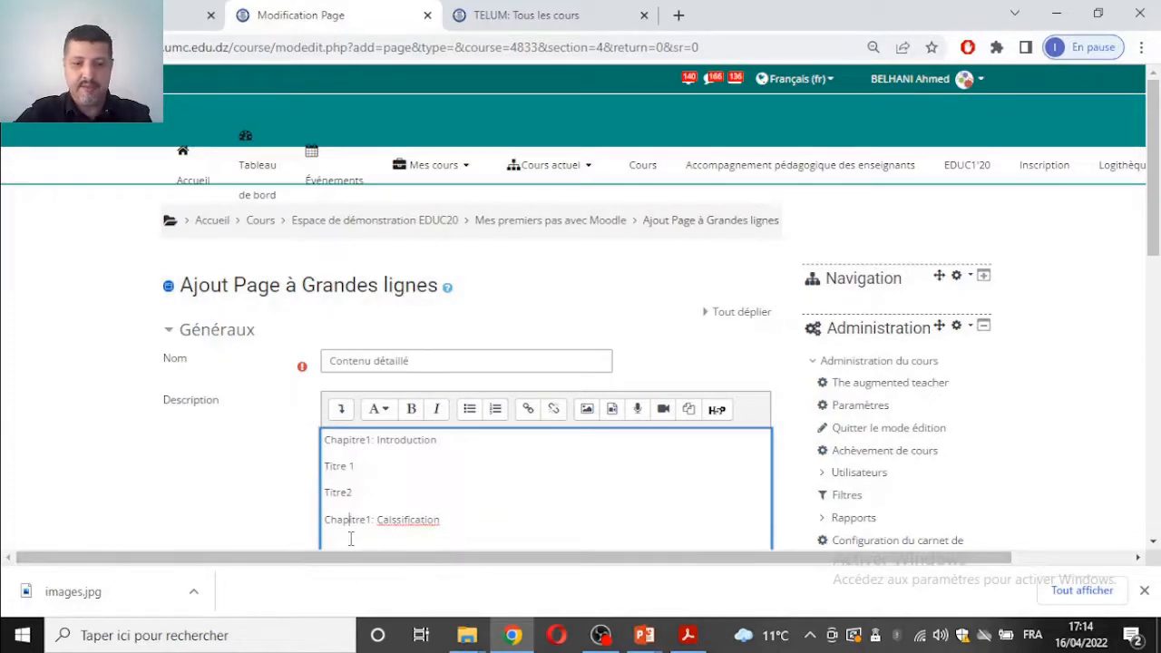
click(482, 530)
key(Return)
key(Return)
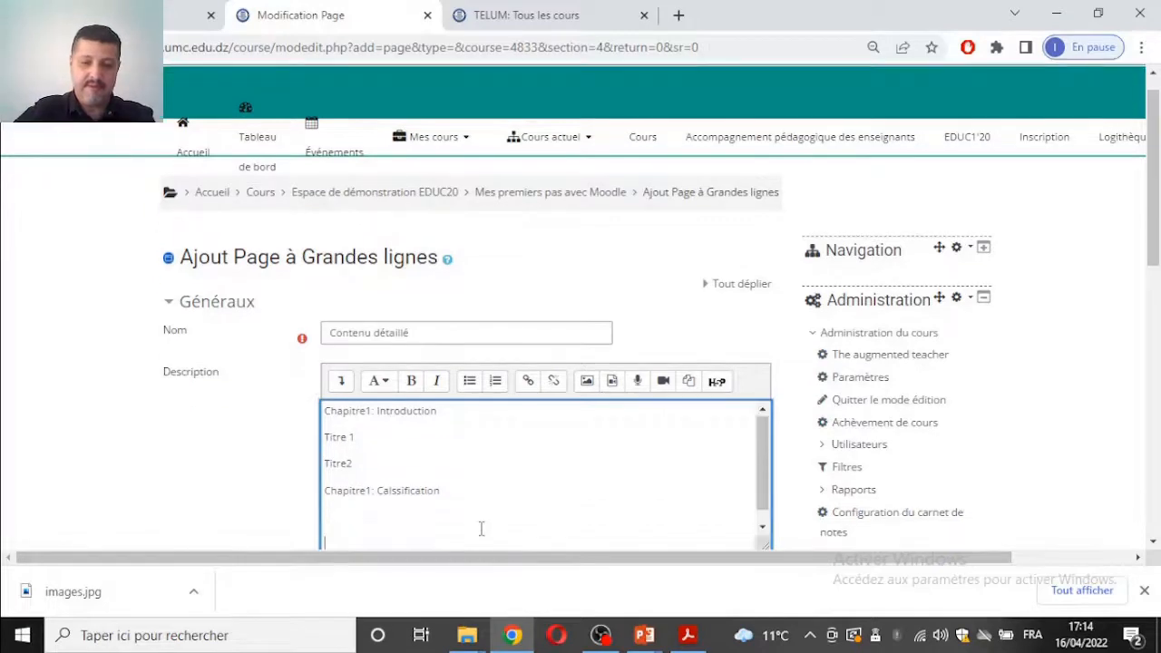
key(ctrl+v)
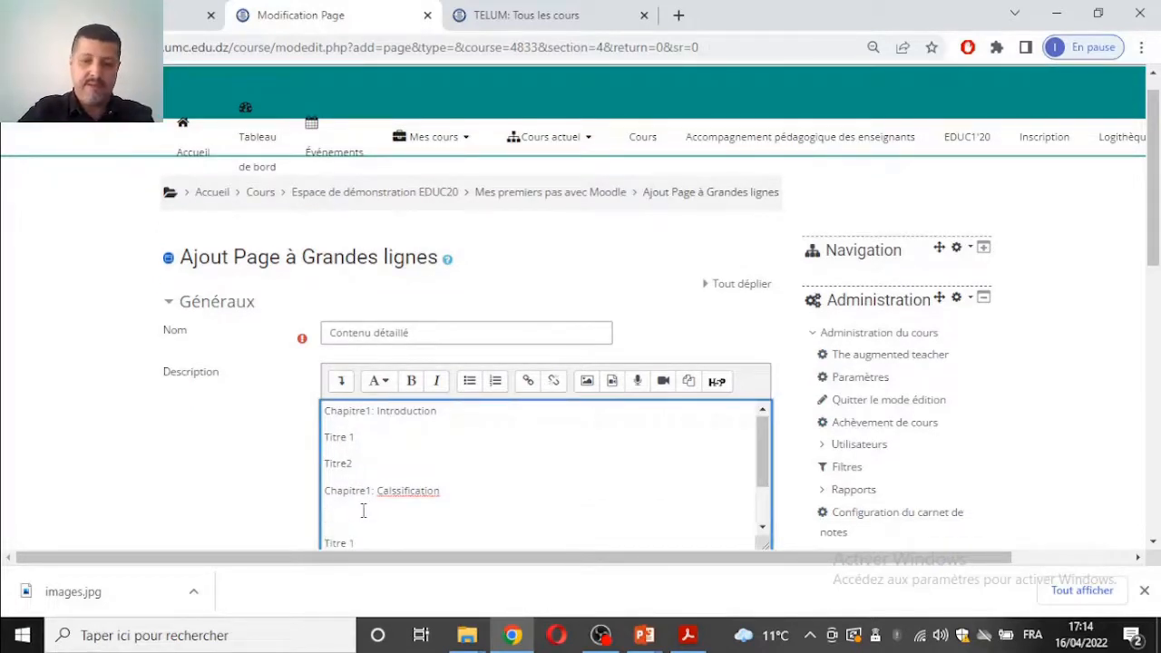
key(Delete)
click(393, 545)
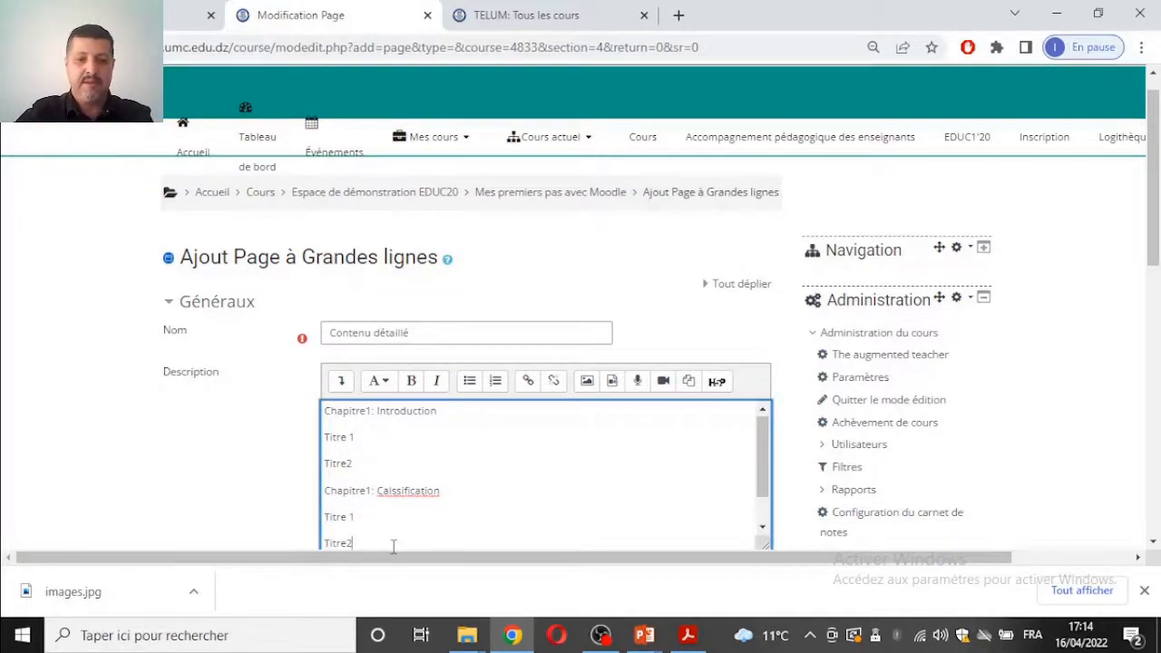
Add the line "Titre3" at the end of the outline and correct the second heading's spelling to "Classification".
key(Return)
text(Titr)
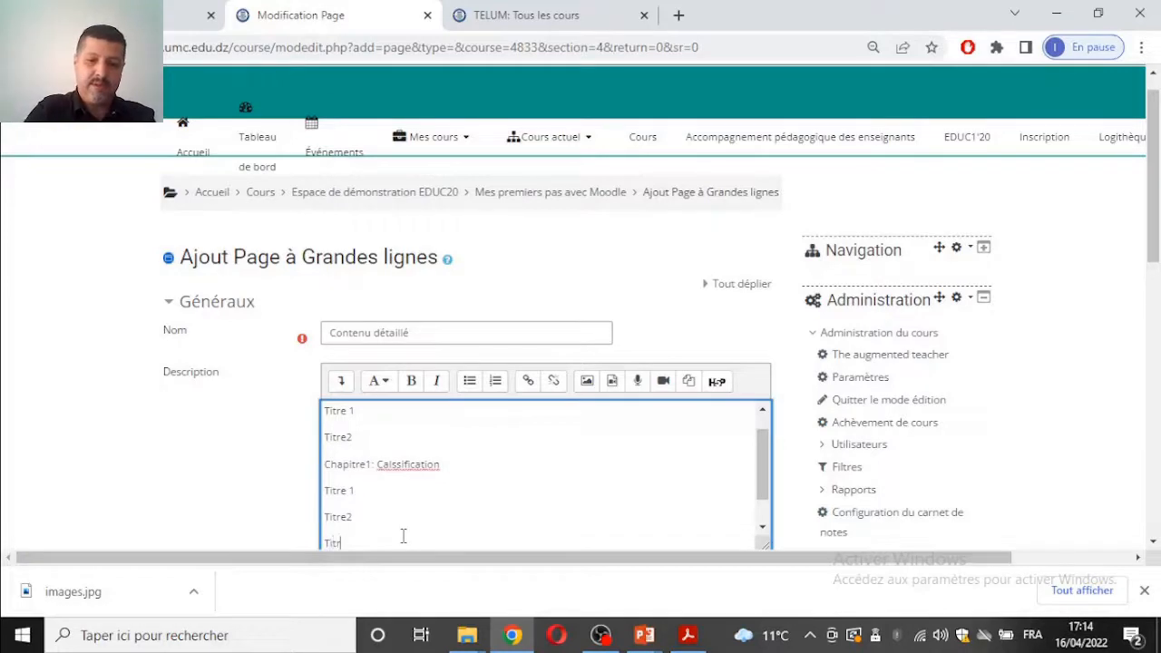
text(e3)
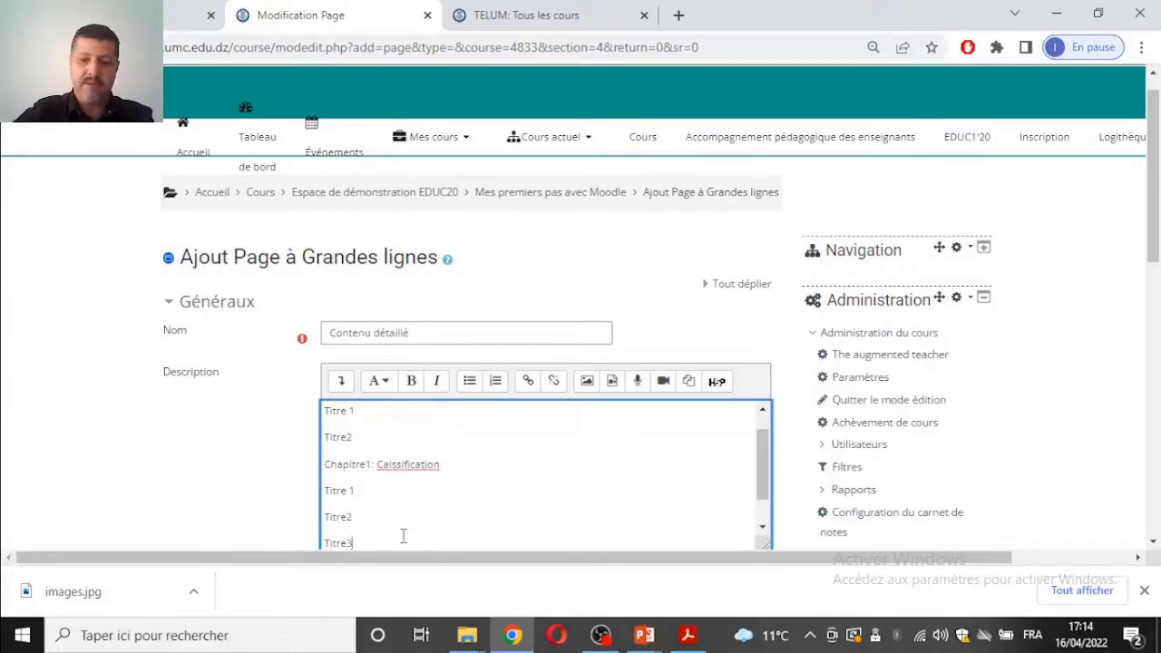
right_click(394, 468)
click(468, 186)
scroll(404, 440, up, 1)
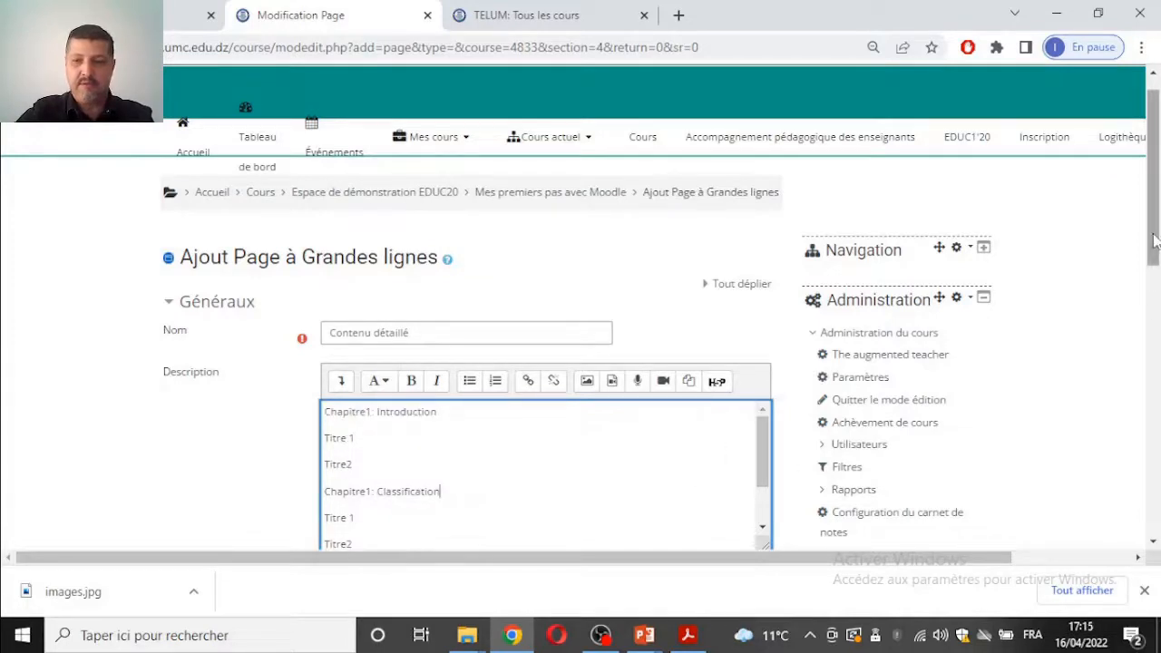
Enlarge the description box to fit the whole outline and expand its editor to show the additional formatting tools.
scroll(1154, 239, down, 3)
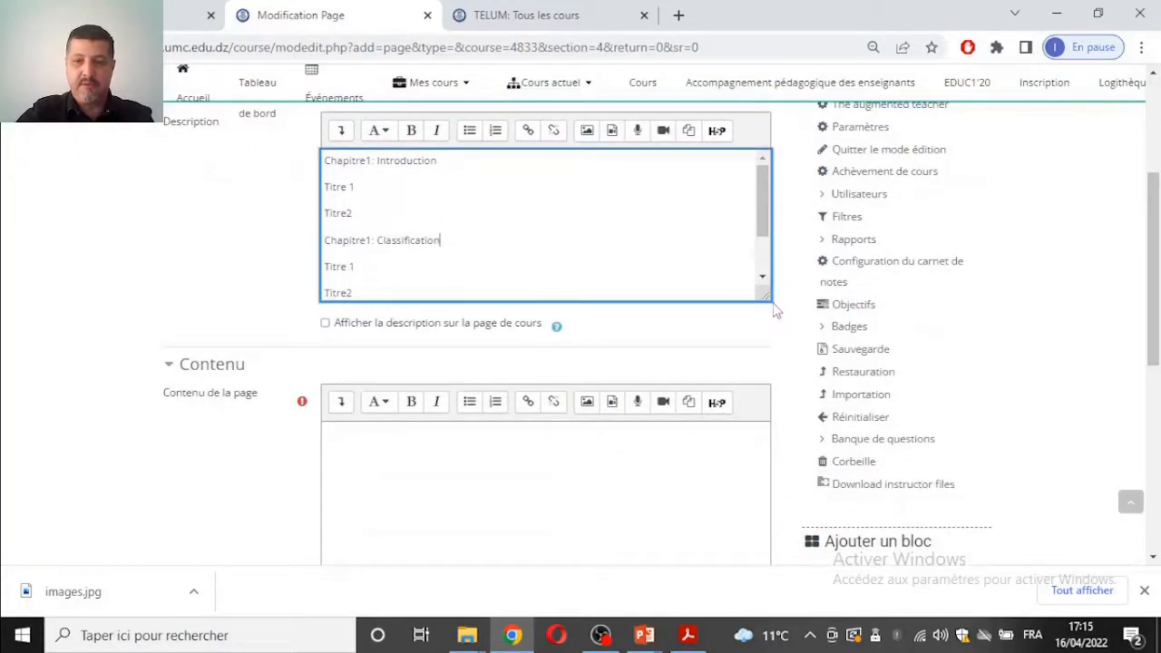
drag(767, 299, 943, 544)
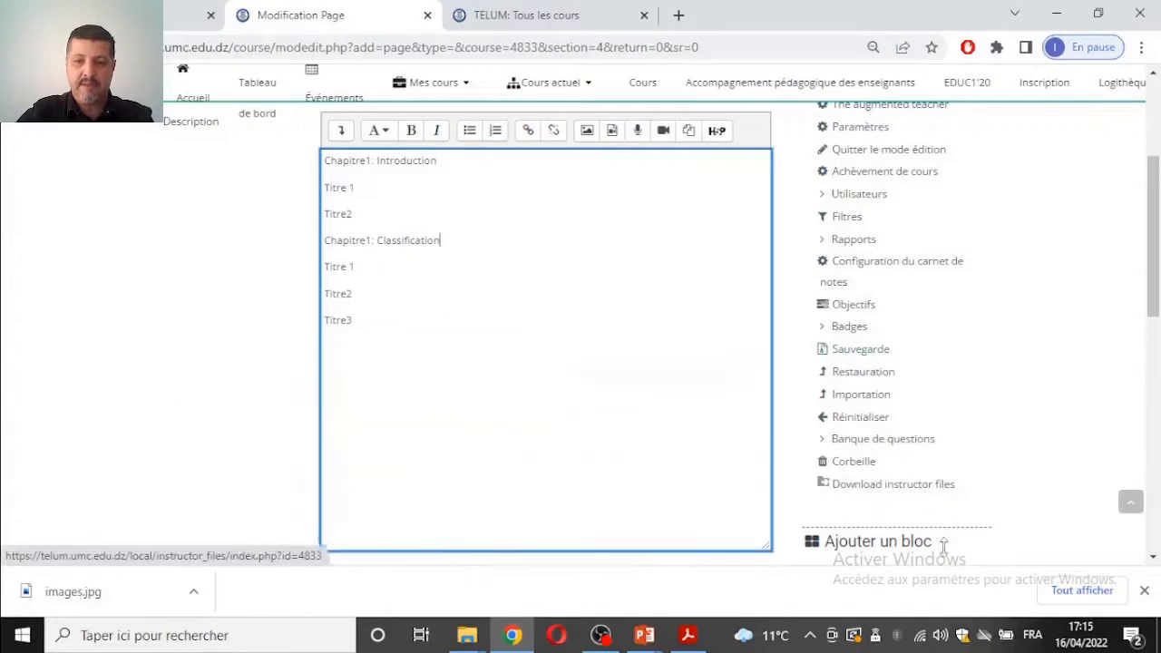
click(345, 139)
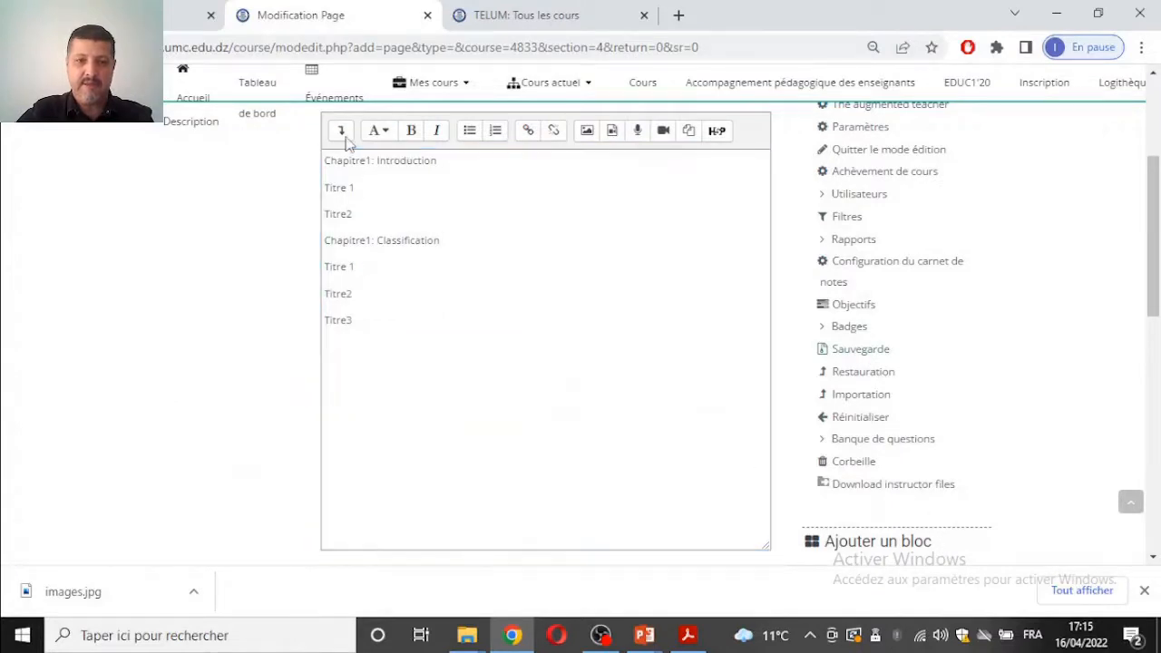
click(473, 306)
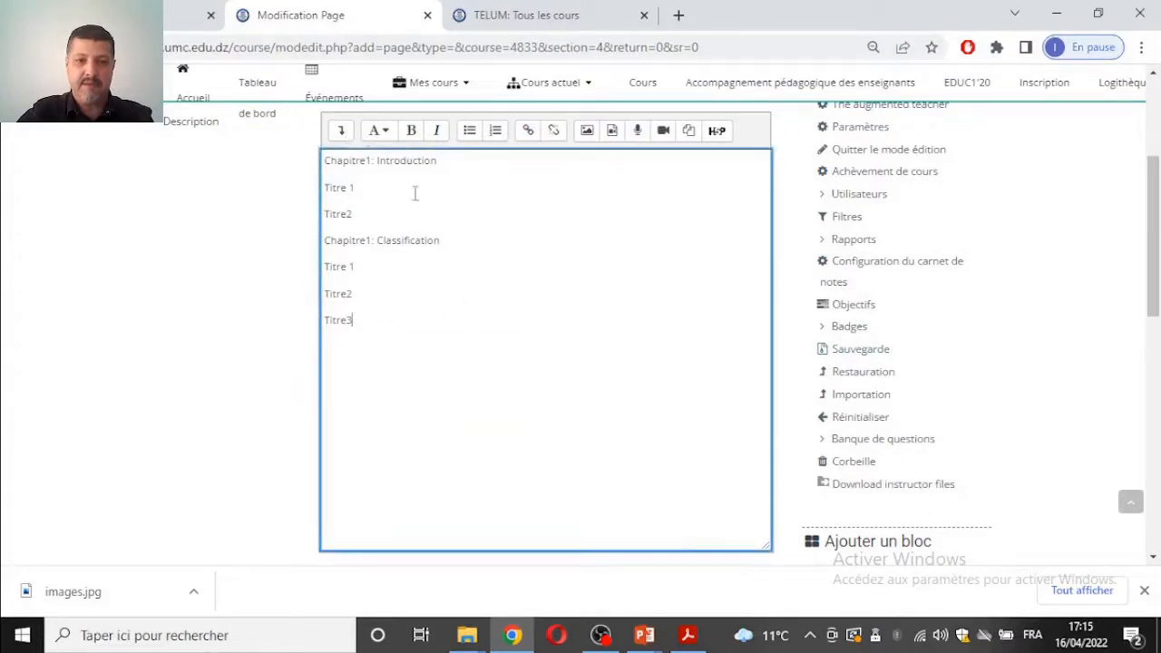
click(345, 134)
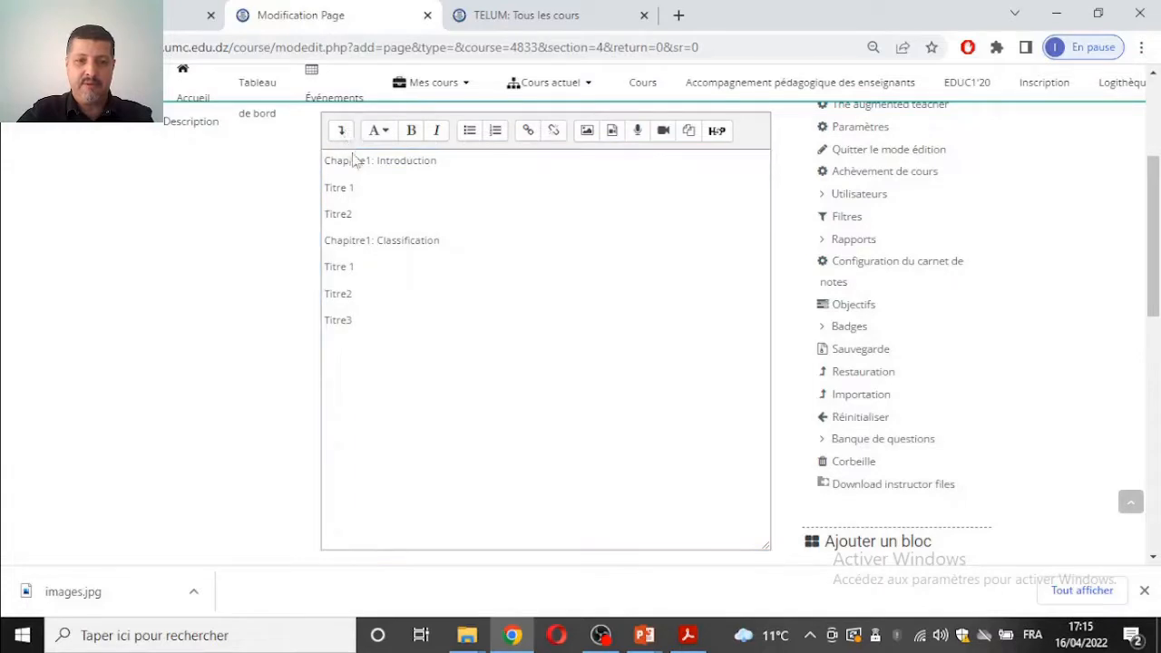
scroll(363, 168, up, 1)
click(344, 224)
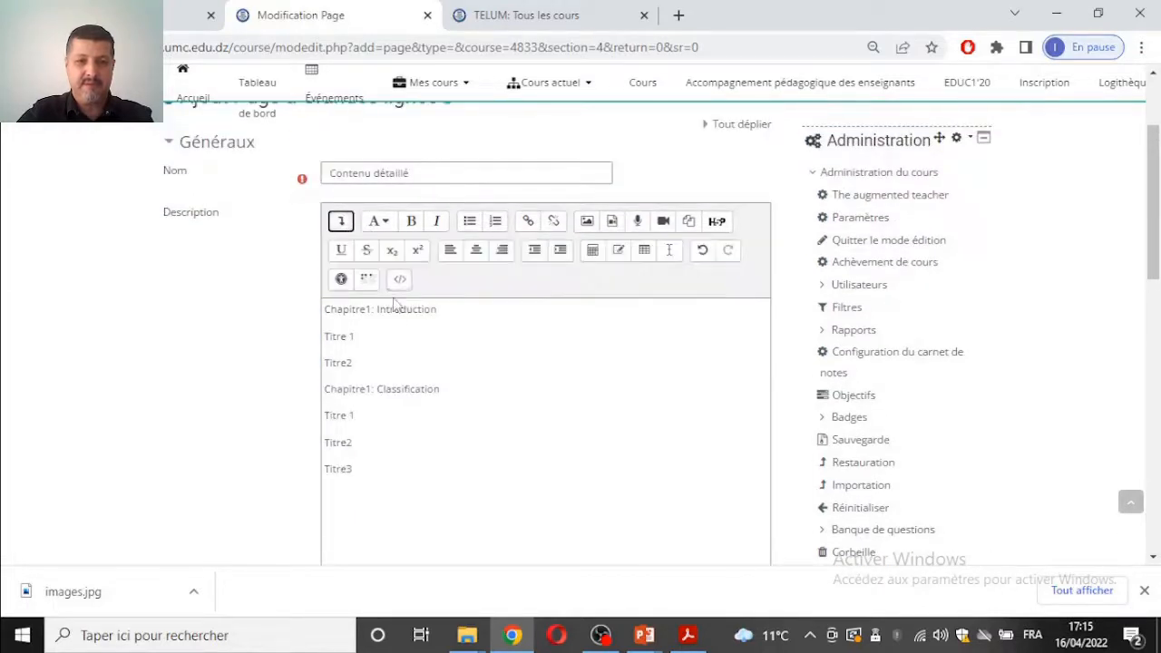
Make the "Chapitre1: Introduction" heading in the description bold and centred.
click(414, 313)
triple_click(414, 313)
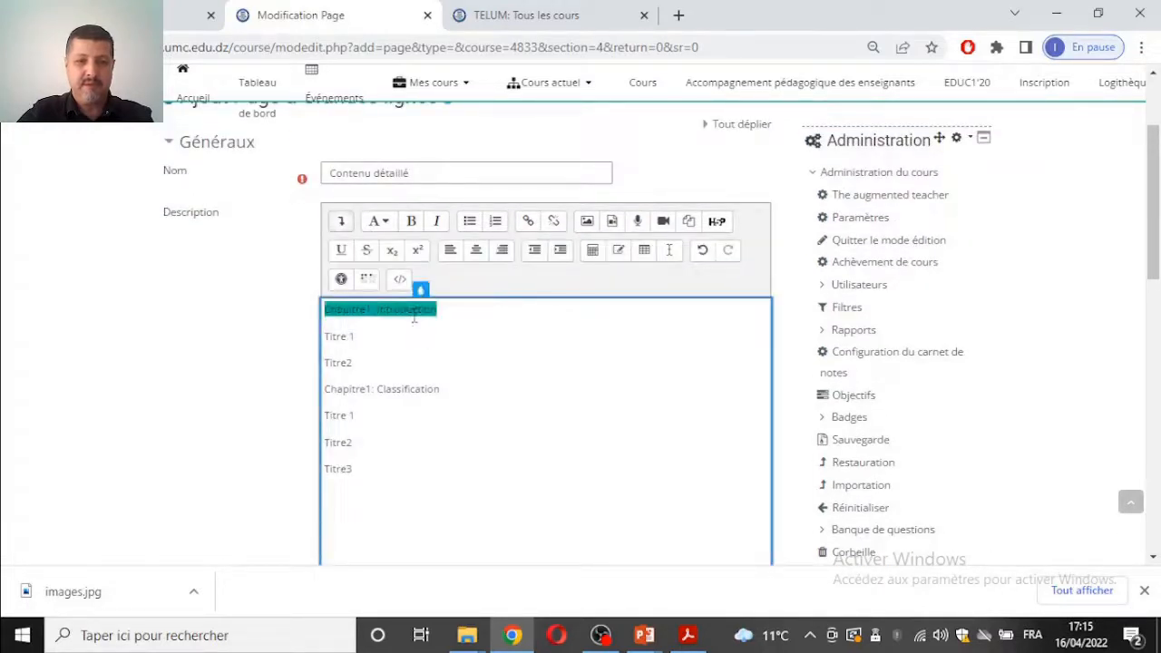
click(475, 250)
key(ctrl+z)
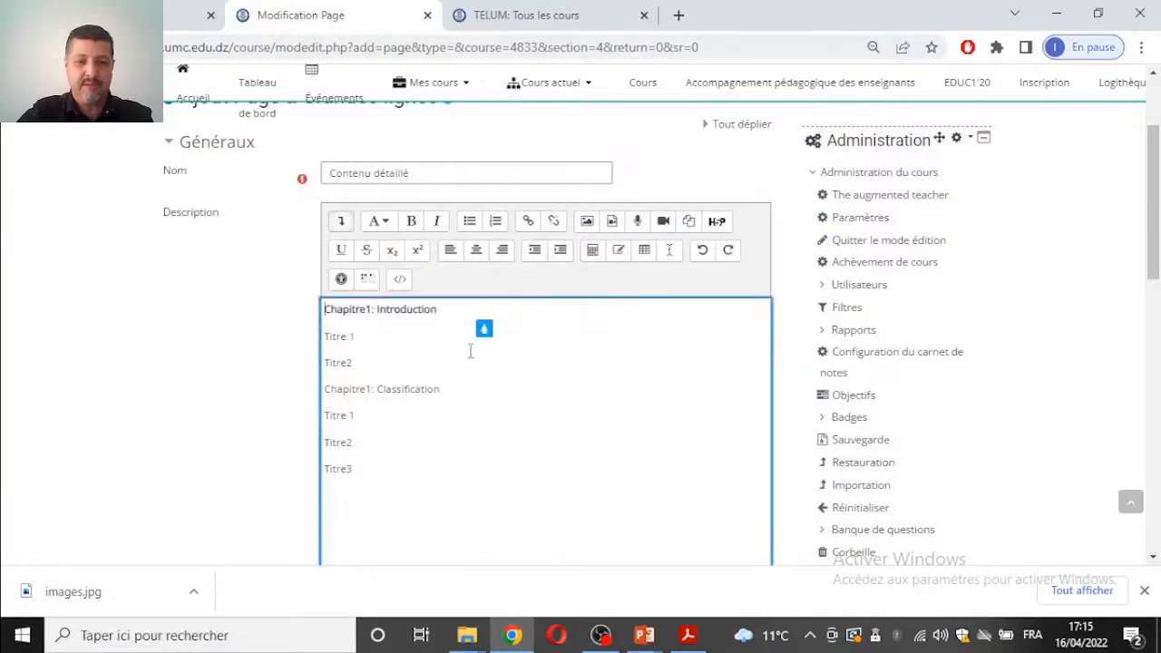
drag(438, 311, 324, 312)
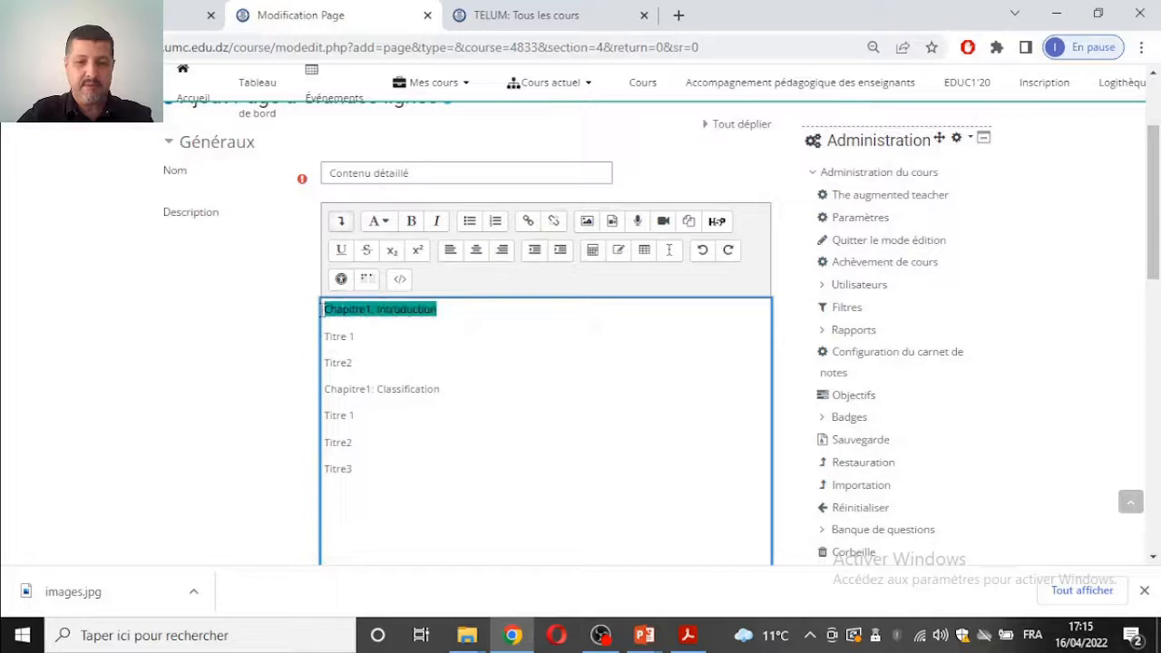
click(475, 250)
Make the "Chapitre1: Classification" heading bold and centred as well.
drag(440, 388, 328, 397)
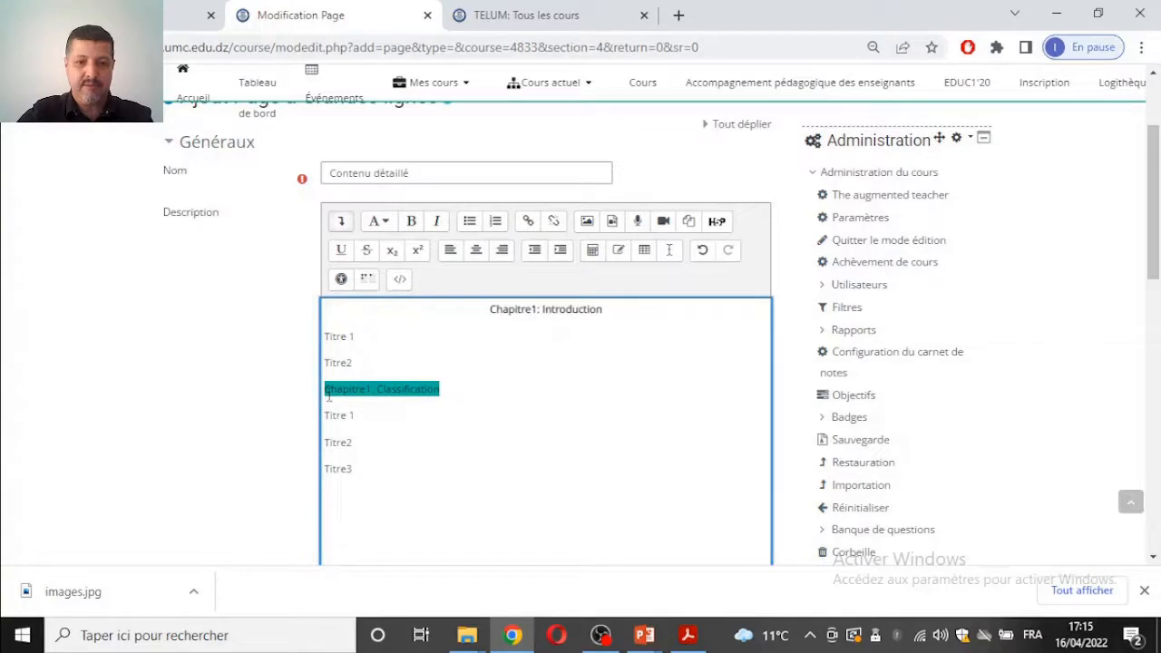
click(475, 251)
click(432, 431)
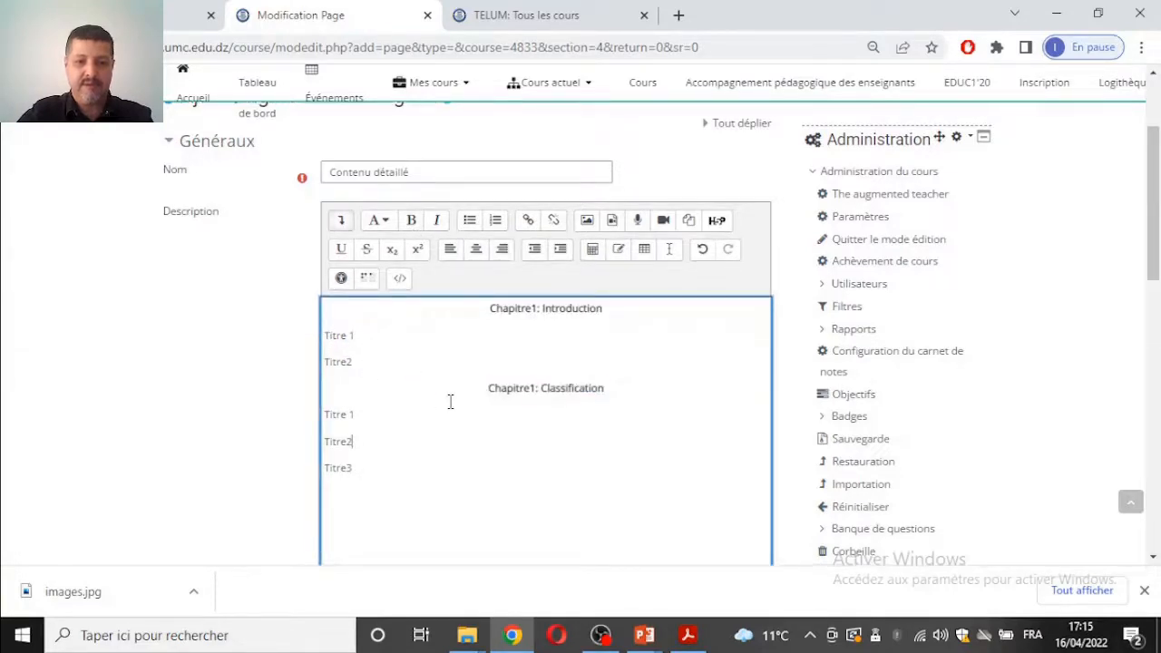
Move the whole chapter outline from the description into the page content (Contenu de la page).
scroll(505, 402, down, 3)
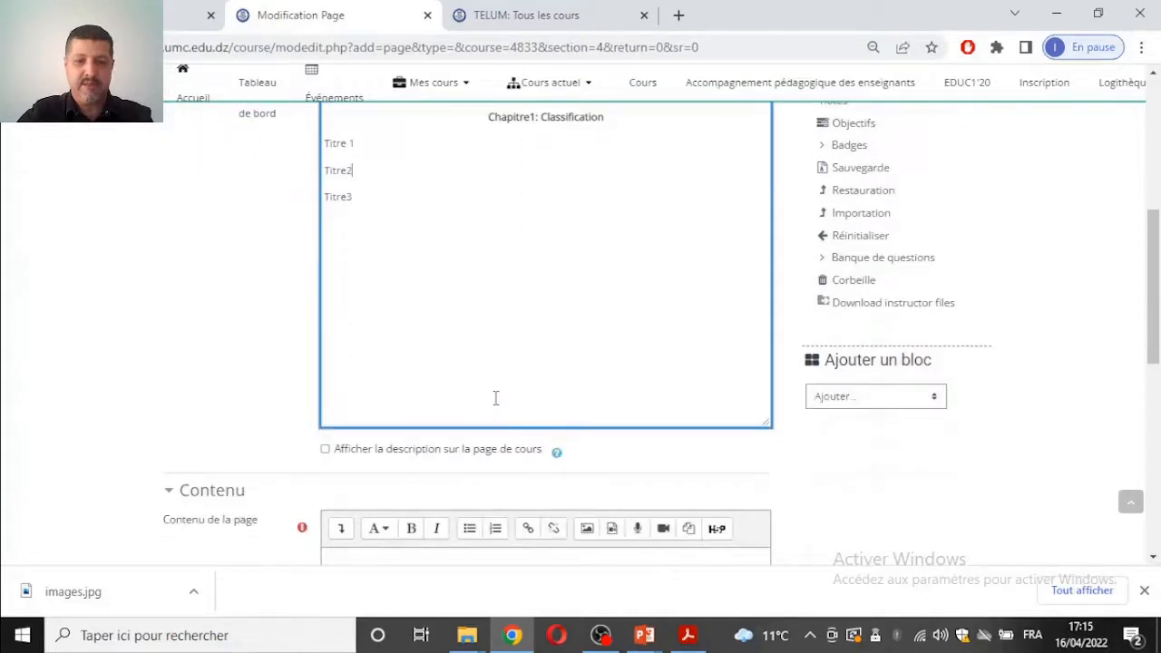
scroll(508, 370, up, 2)
drag(388, 376, 318, 243)
key(ctrl+c)
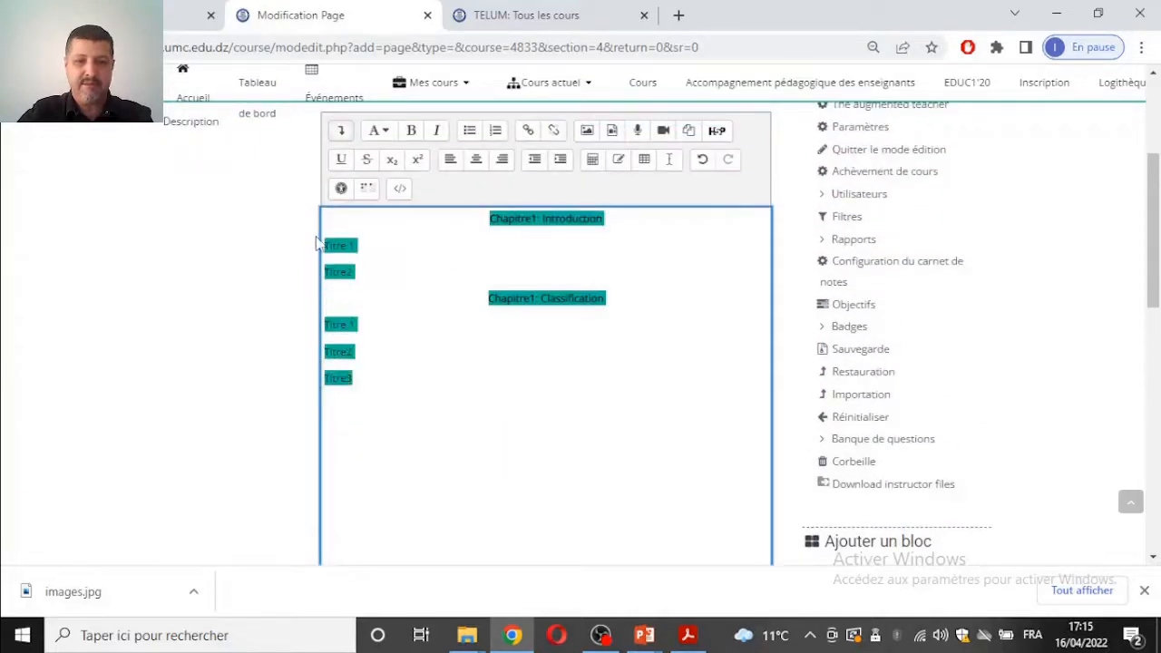
key(BackSpace)
scroll(472, 329, down, 3)
click(409, 486)
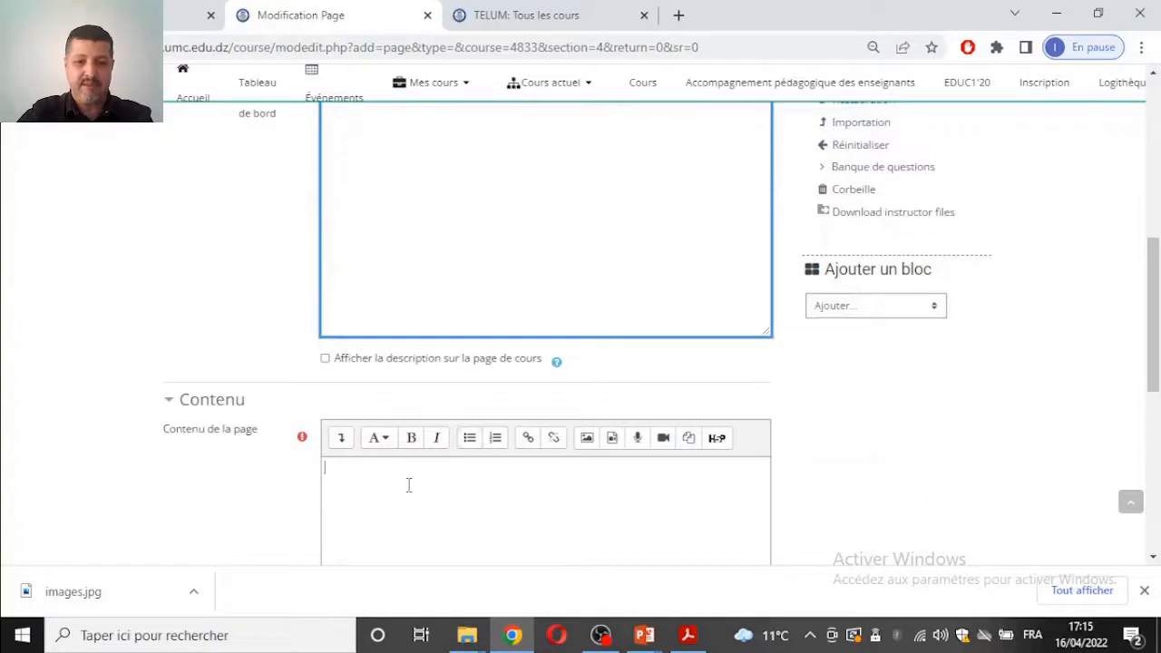
key(ctrl+v)
scroll(449, 335, down, 3)
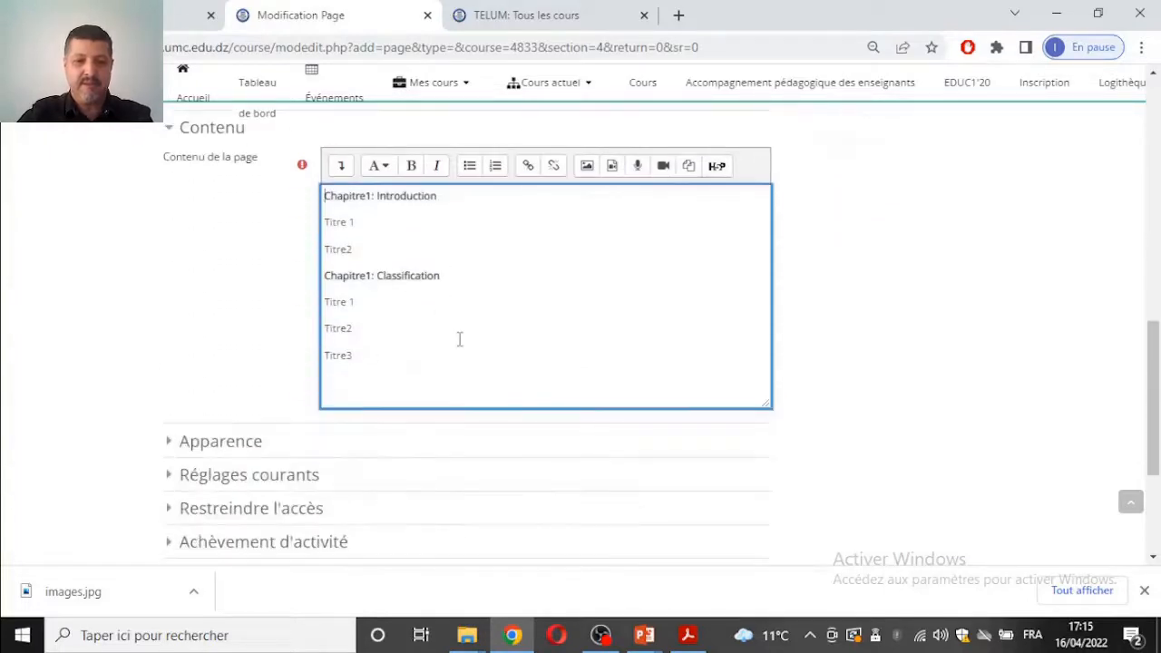
Review the page's name, description and content fields, including the option for showing the description on the course page.
scroll(460, 339, up, 3)
scroll(461, 326, down, 3)
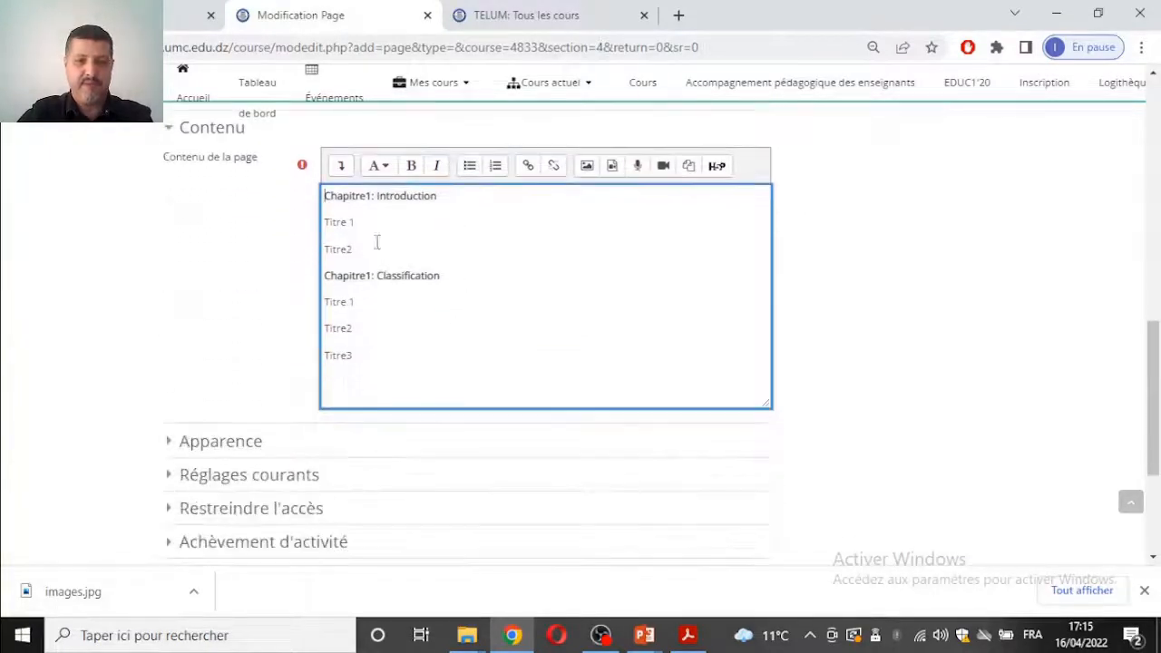
scroll(451, 244, up, 5)
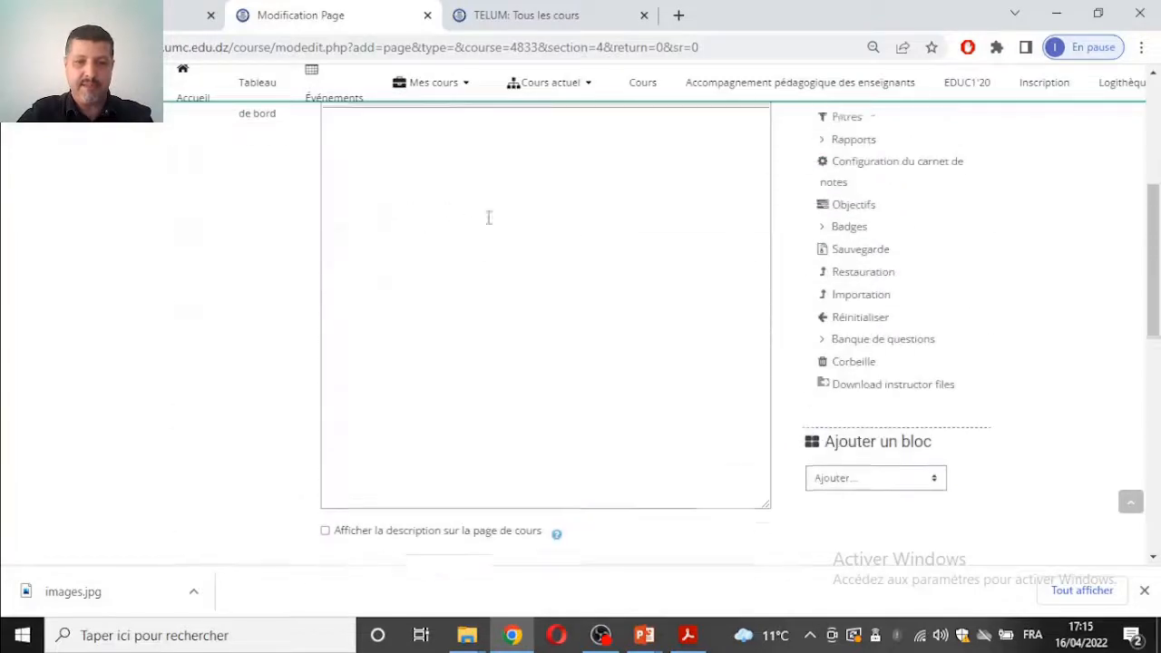
scroll(488, 218, up, 2)
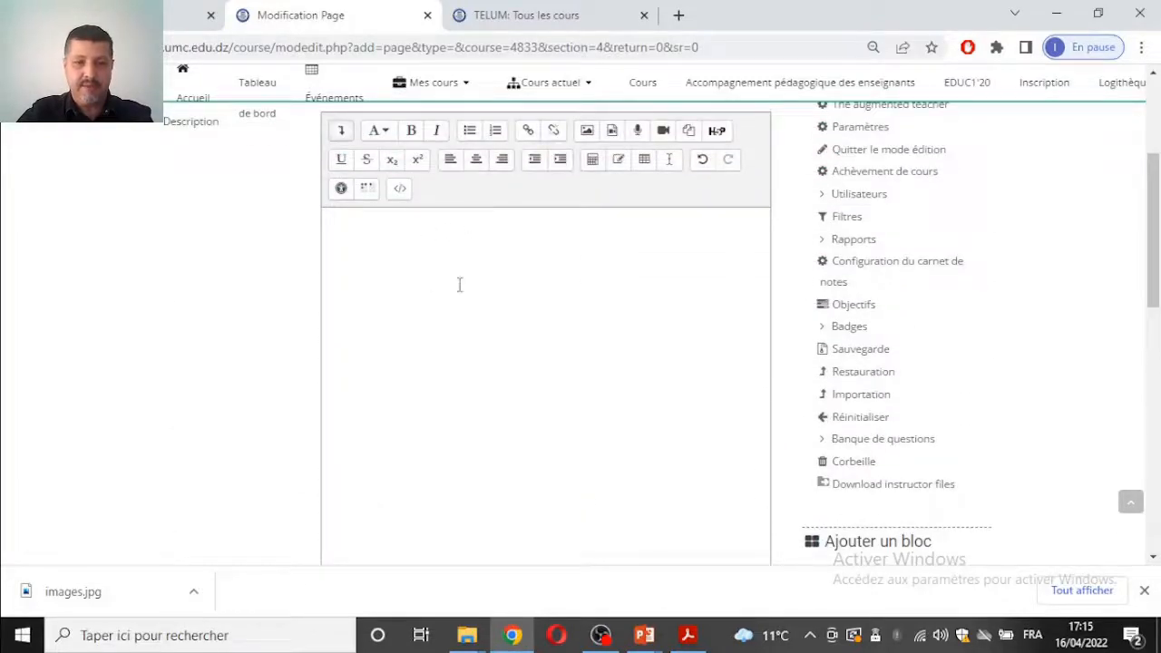
scroll(477, 309, up, 2)
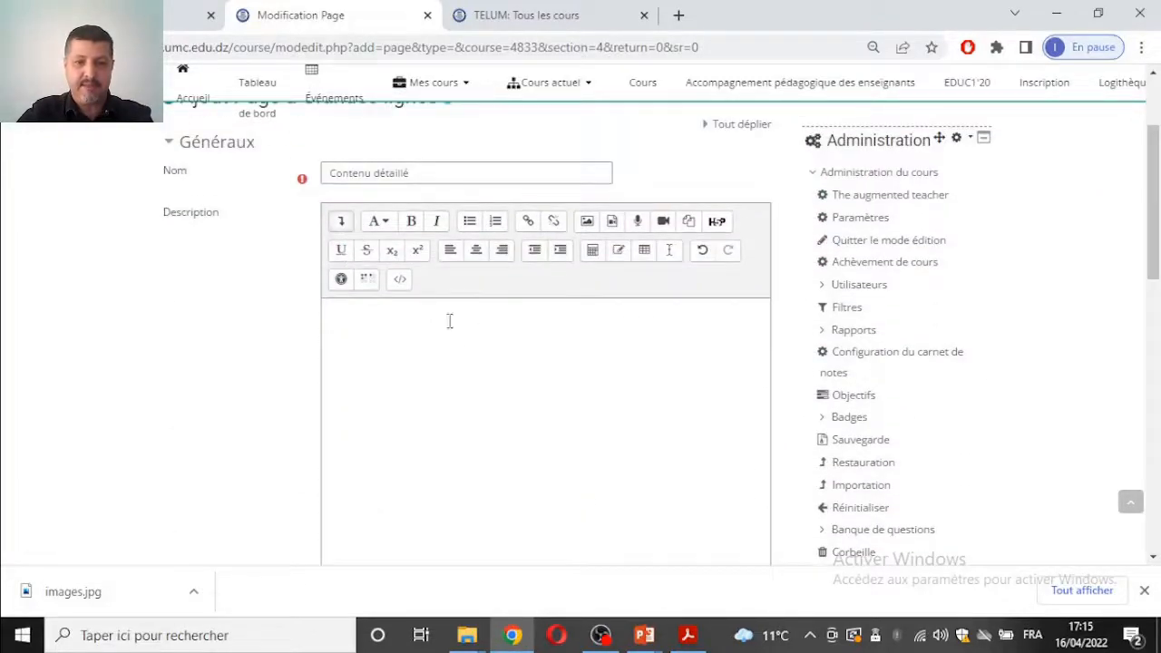
scroll(449, 320, down, 2)
scroll(407, 484, down, 2)
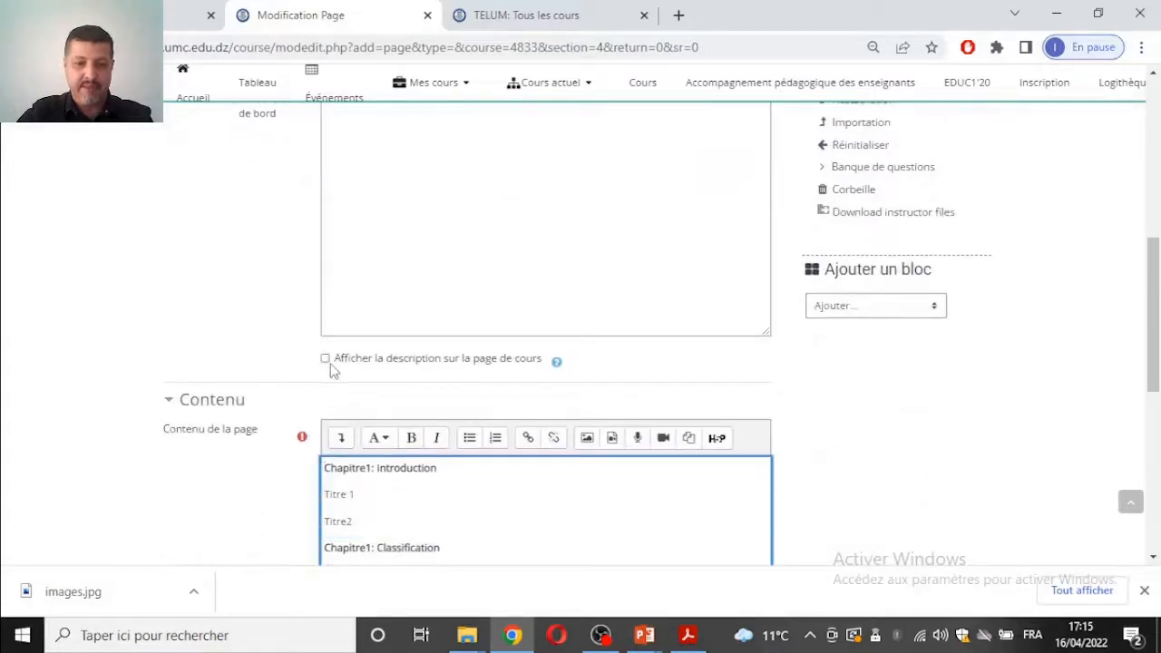
scroll(482, 448, down, 2)
scroll(487, 272, down, 1)
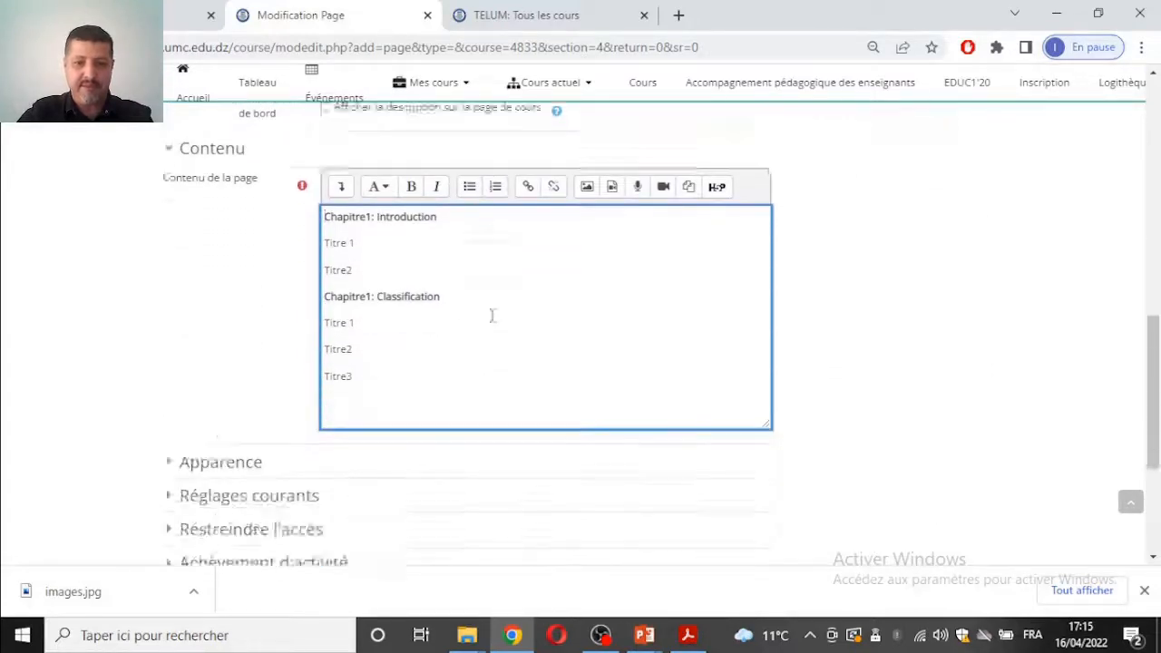
Expand the Apparence and Réglages courants settings and check the availability options.
scroll(493, 315, down, 2)
click(224, 263)
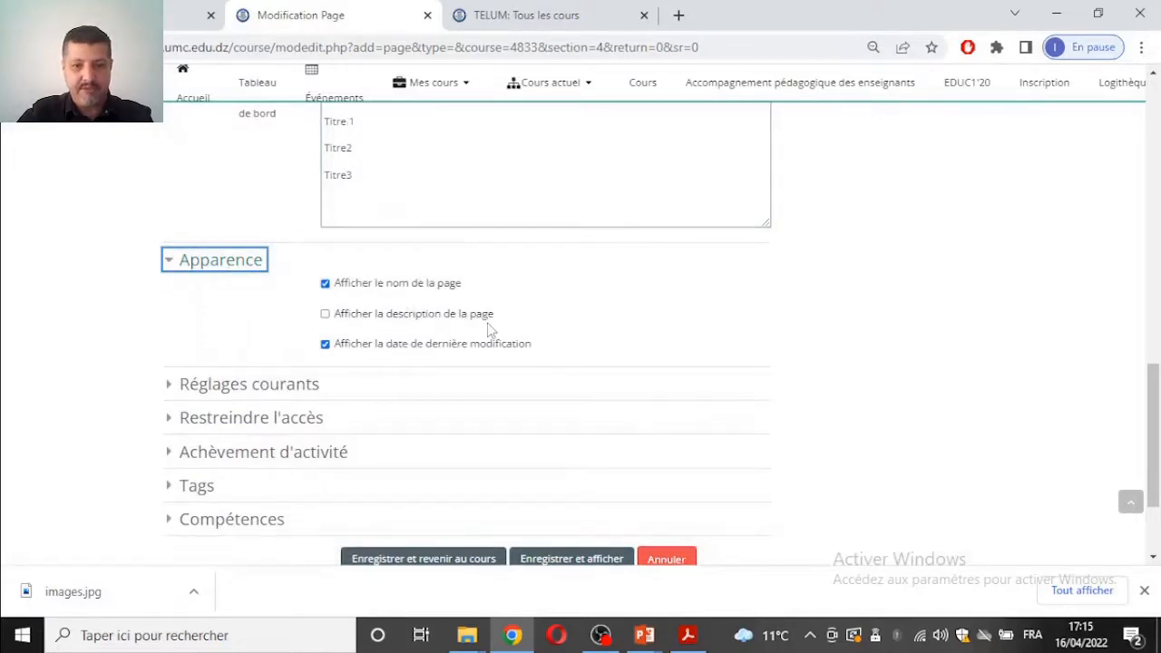
scroll(390, 355, down, 1)
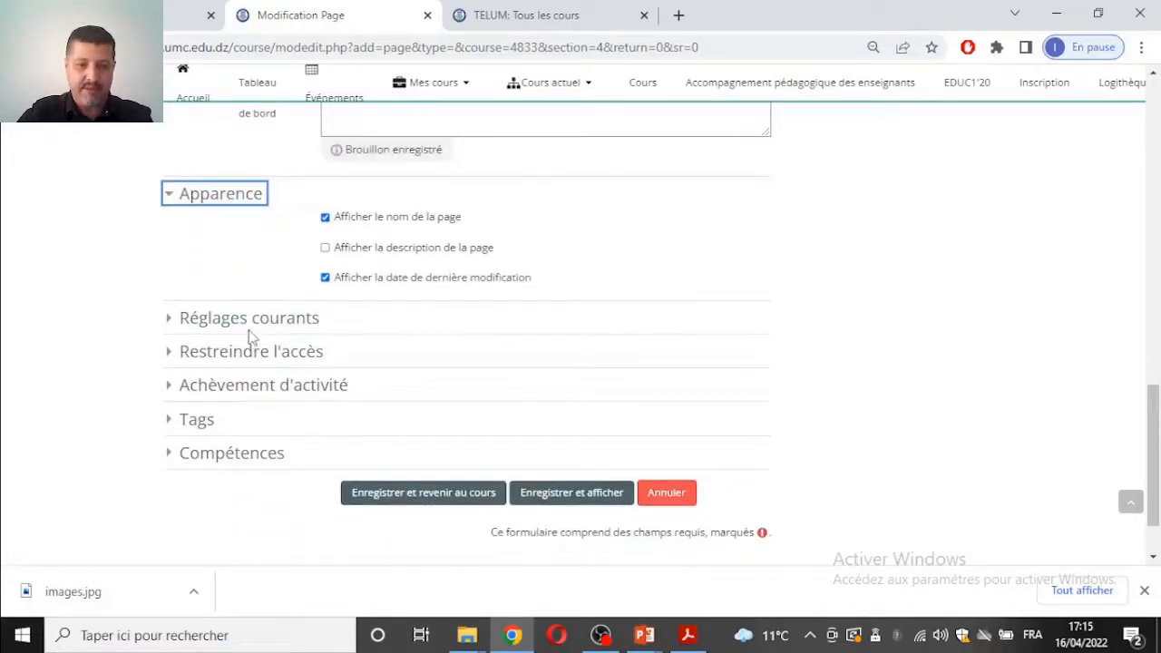
click(252, 325)
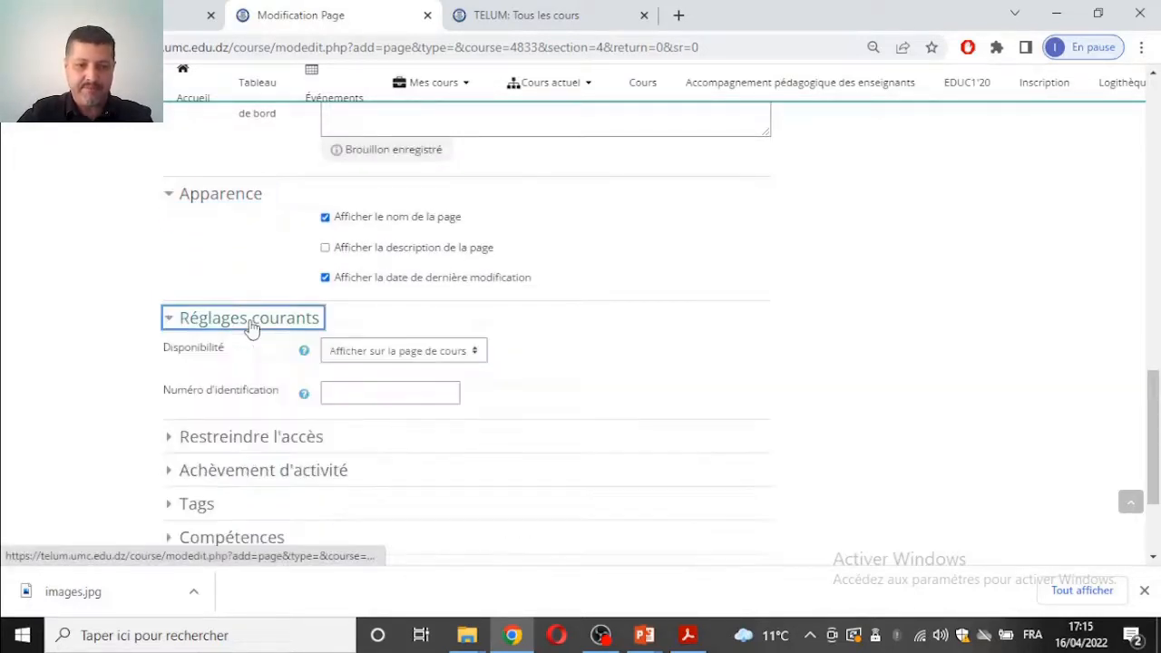
click(390, 351)
click(390, 355)
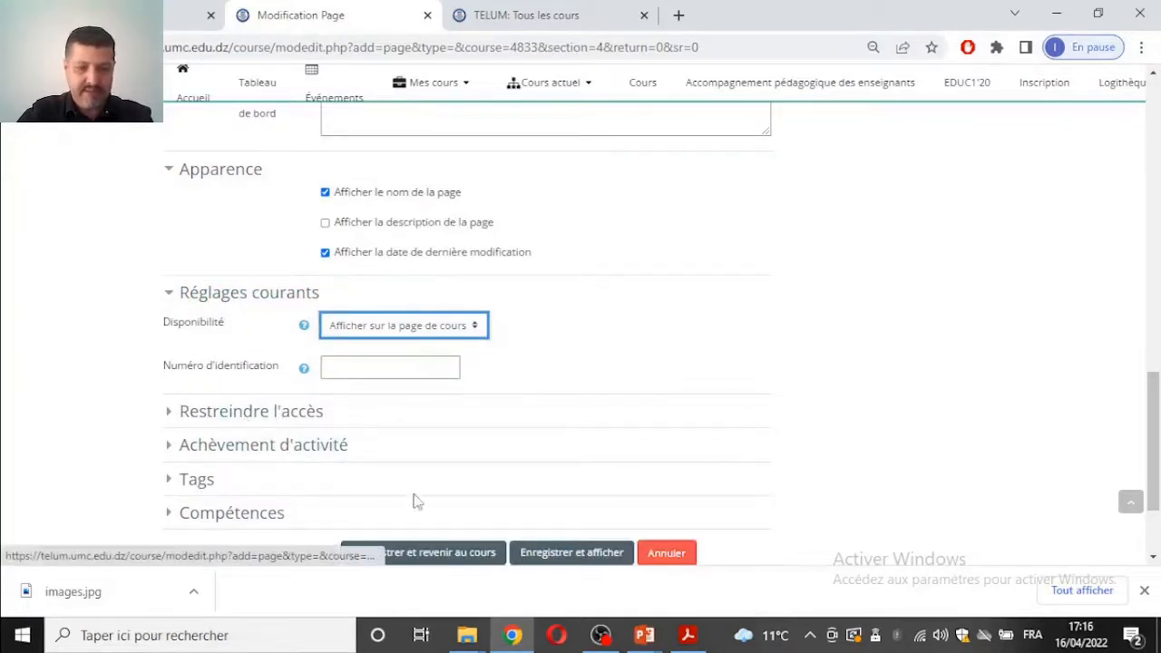
Save the Contenu détaillé page and return to the course.
scroll(493, 425, down, 1)
scroll(493, 425, down, 3)
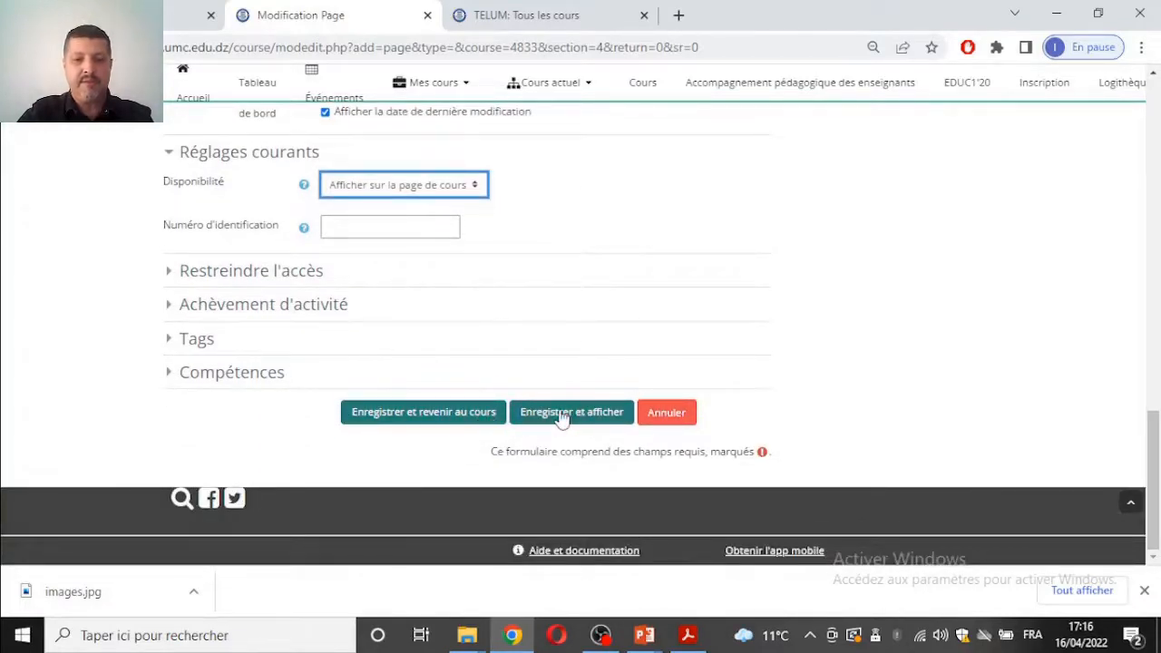
click(475, 413)
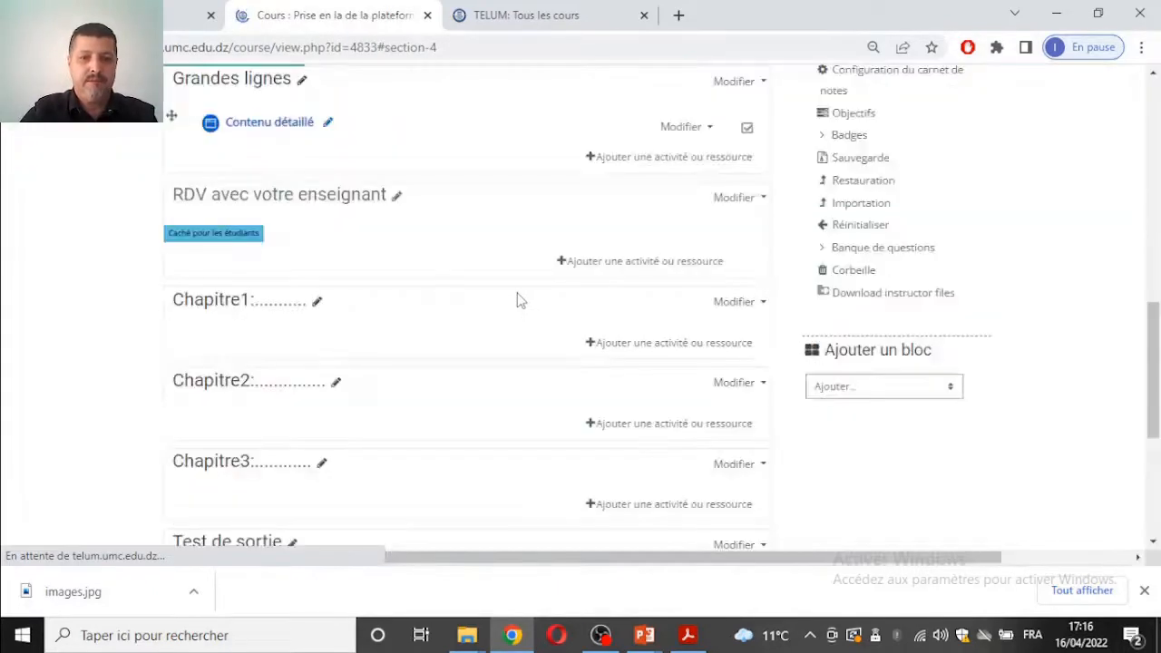
Open the Contenu détaillé page in the Grandes lignes section to check its displayed outline, and return to the course.
scroll(440, 298, up, 2)
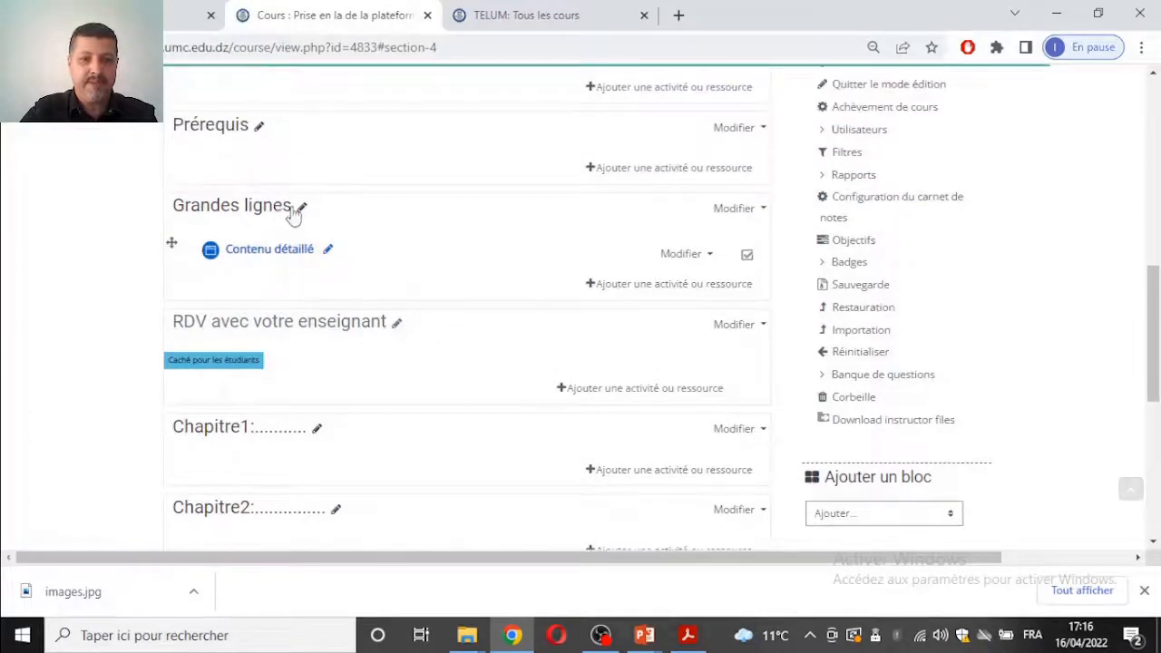
scroll(422, 262, up, 2)
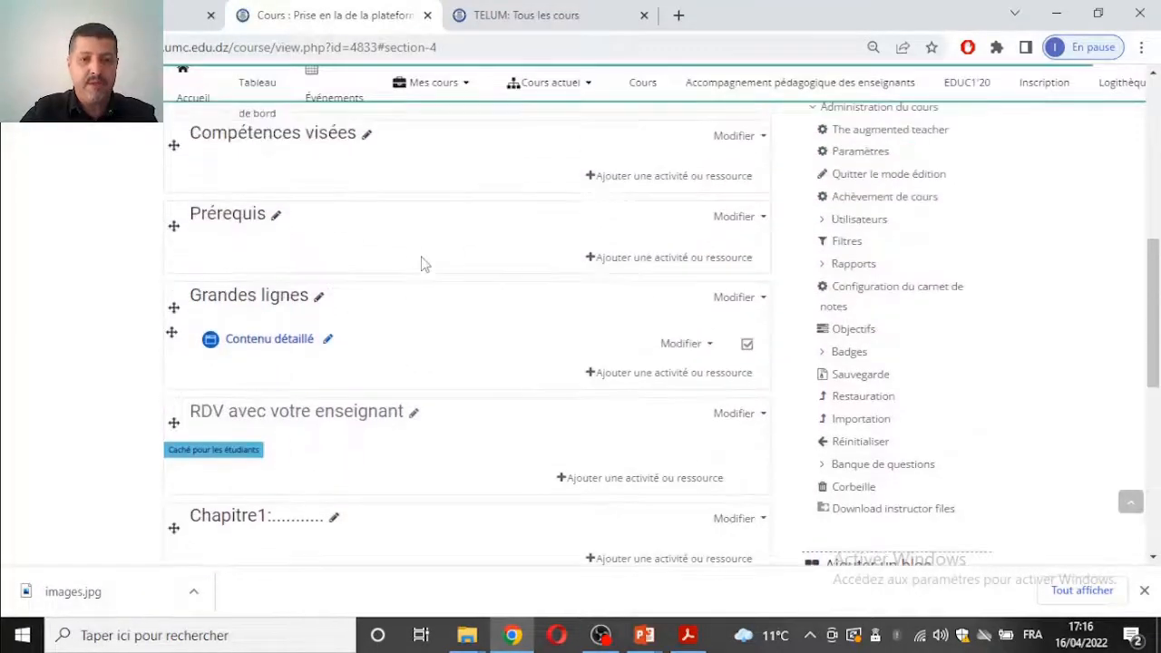
click(280, 353)
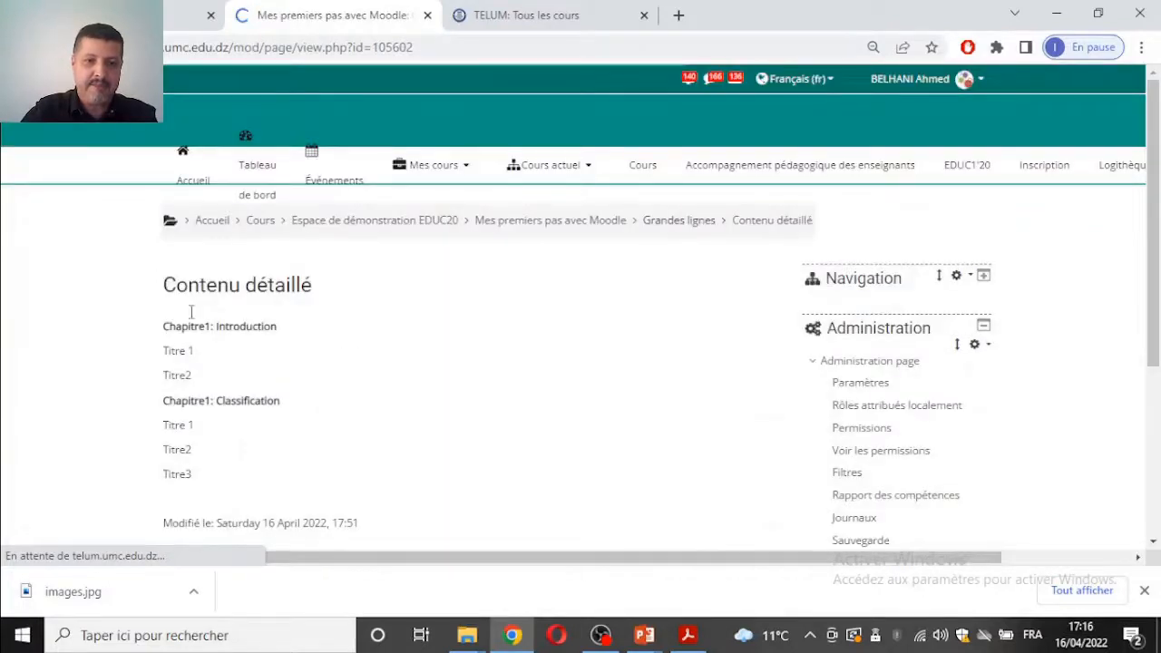
scroll(192, 350, down, 3)
scroll(483, 337, up, 3)
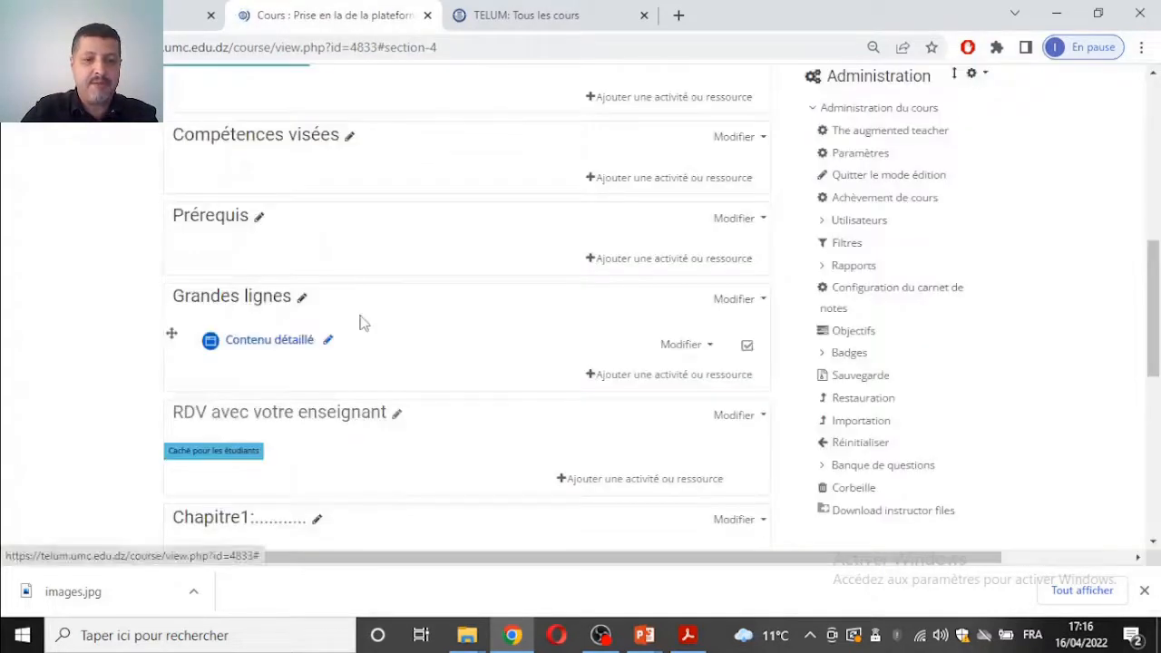
Add an Étiquette resource to the Chapitre1 section with the text "Supports en ¨PDF".
scroll(361, 317, down, 2)
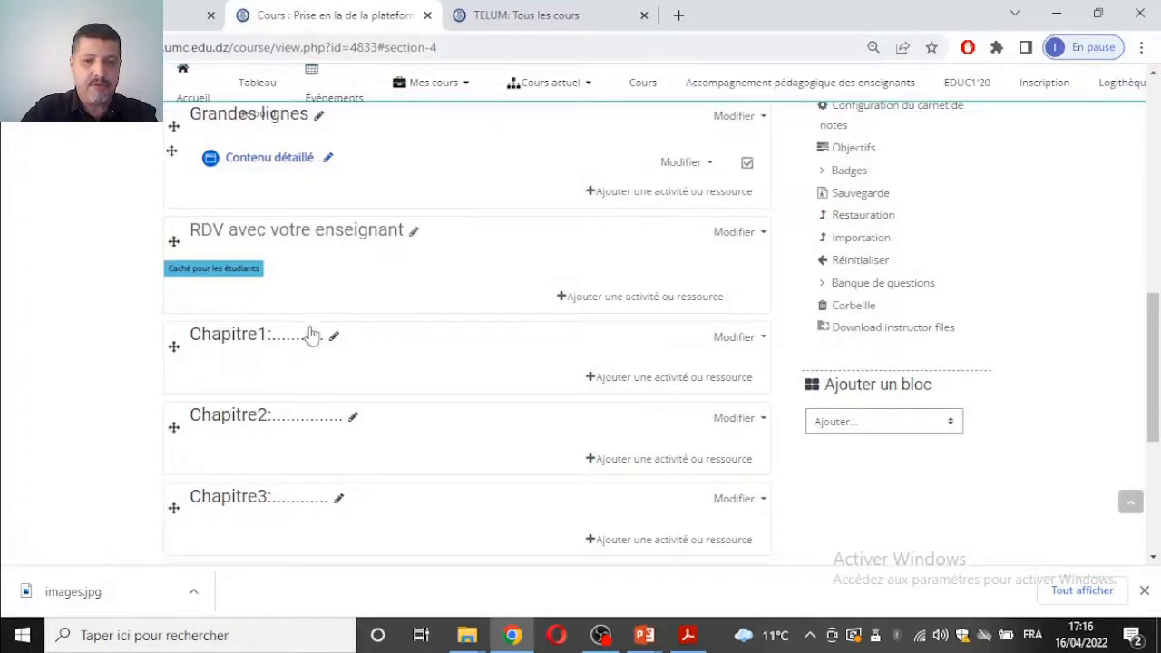
click(628, 381)
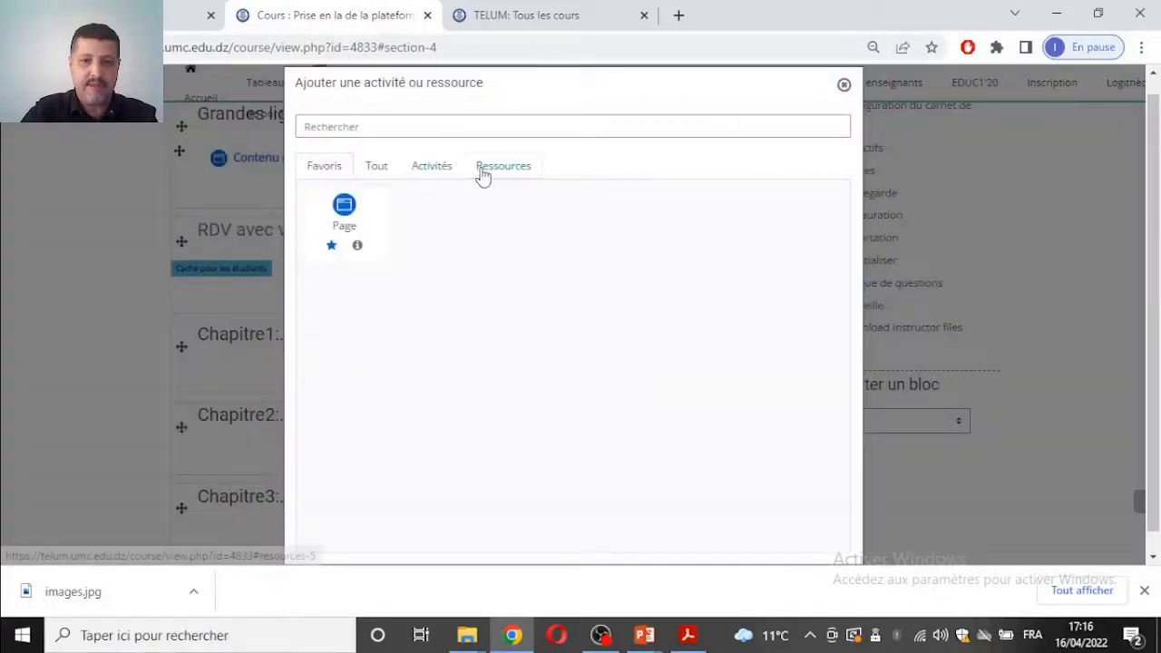
click(483, 171)
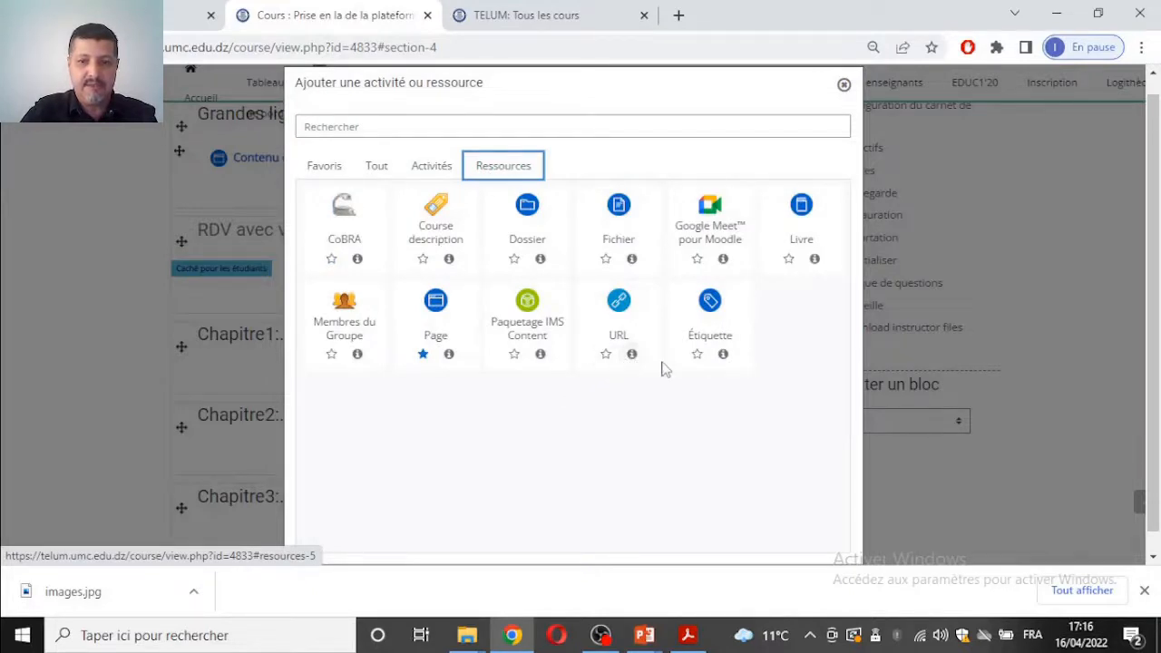
click(697, 359)
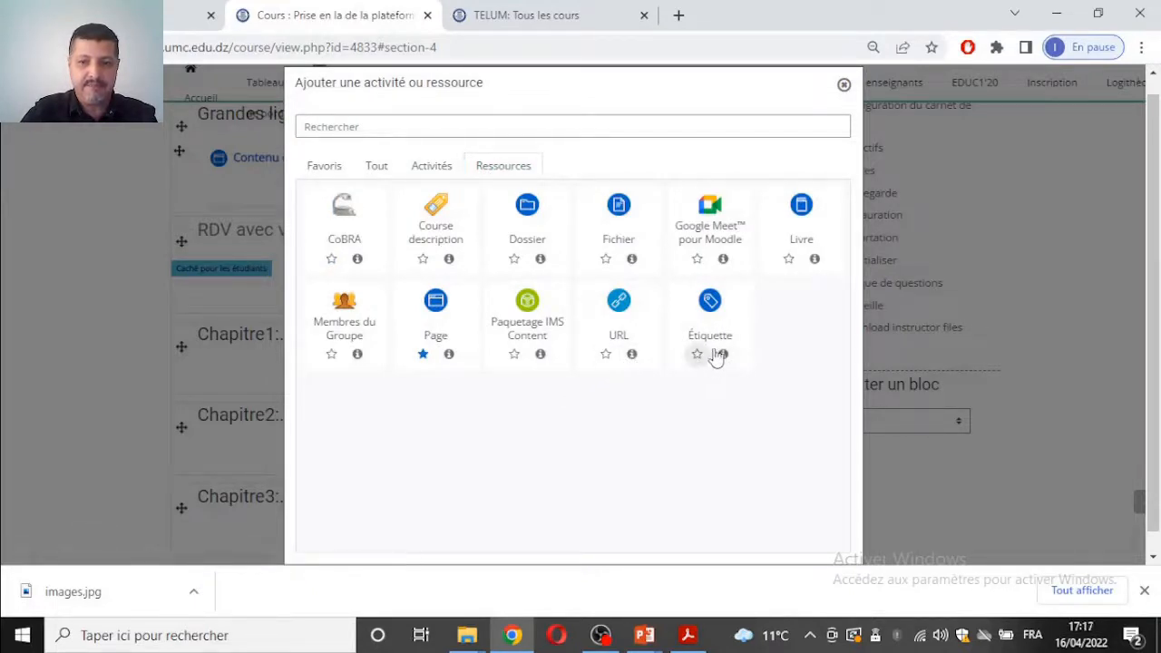
click(716, 311)
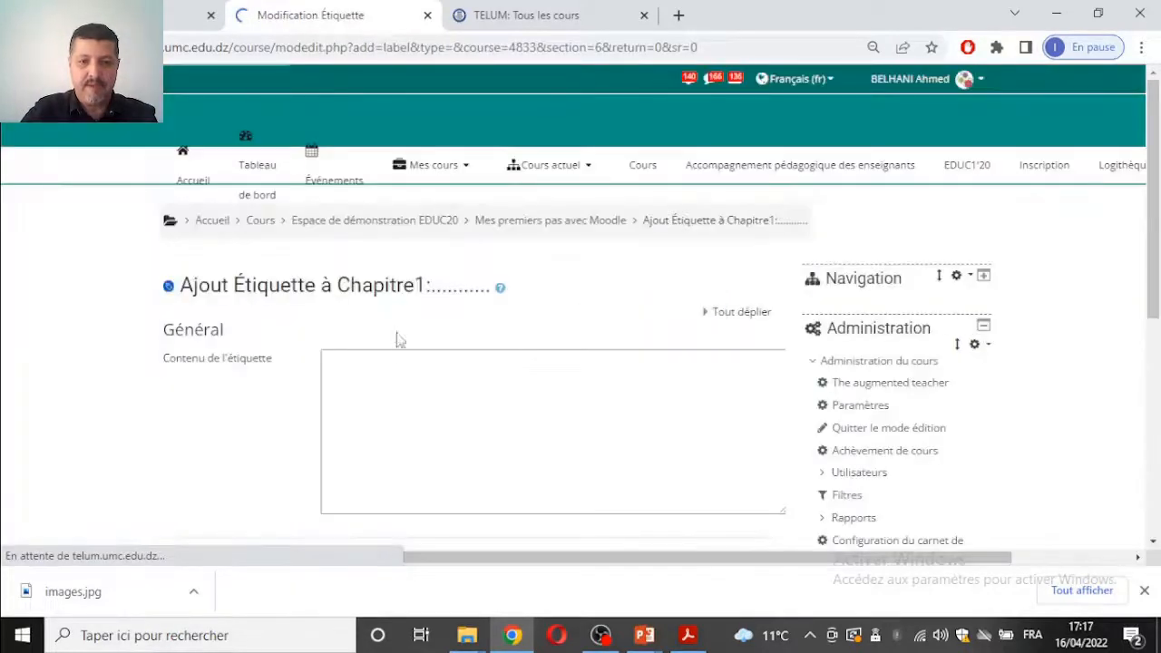
click(451, 387)
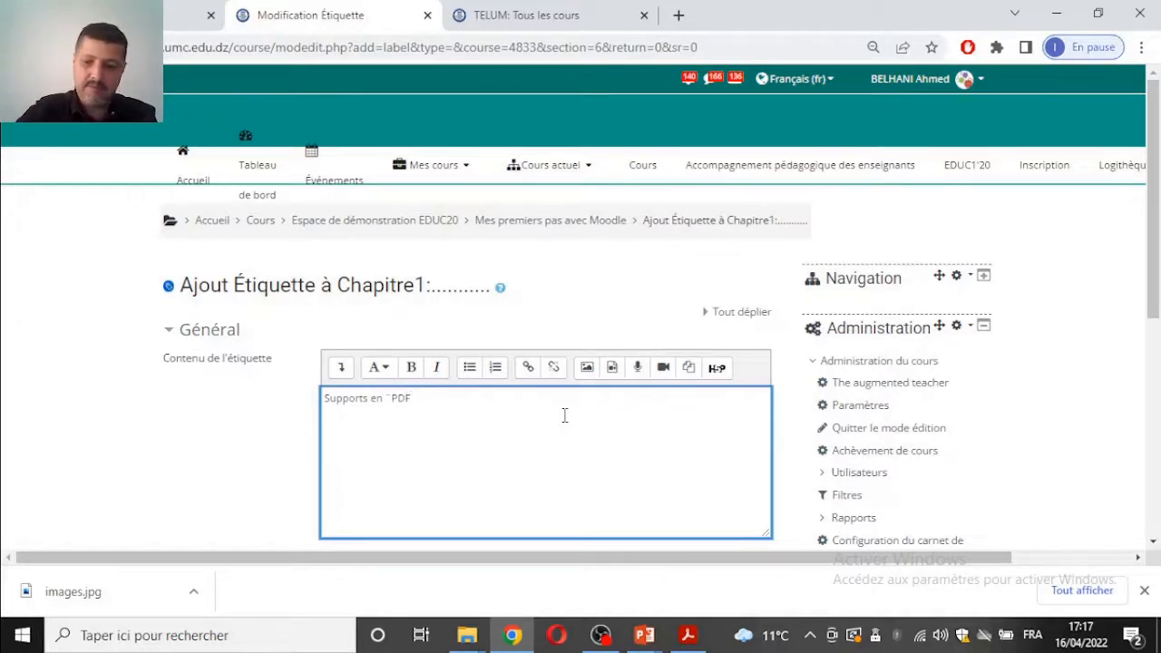
Show the additional formatting tools and make the label text bold and centred.
drag(417, 402, 299, 403)
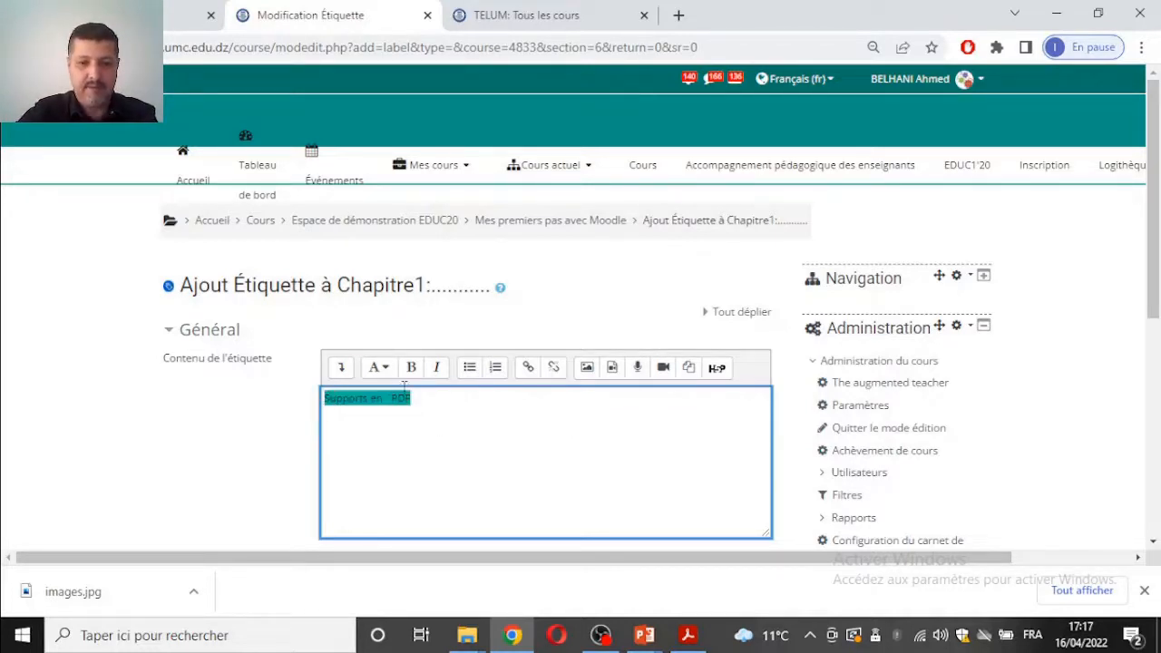
click(341, 367)
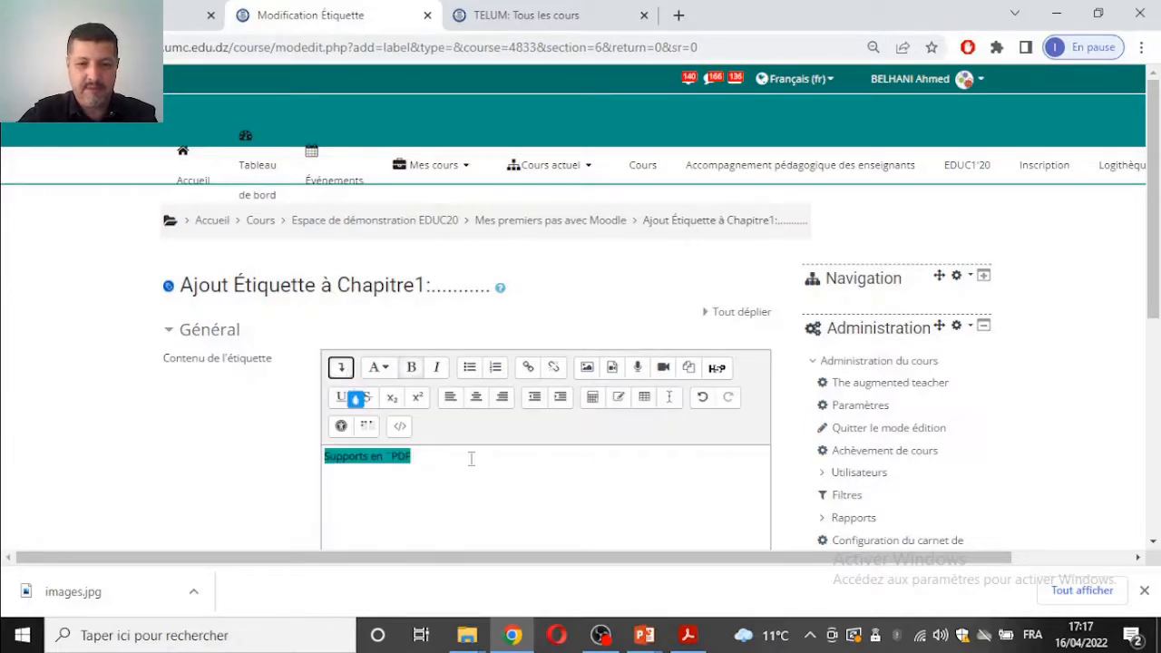
scroll(586, 466, down, 2)
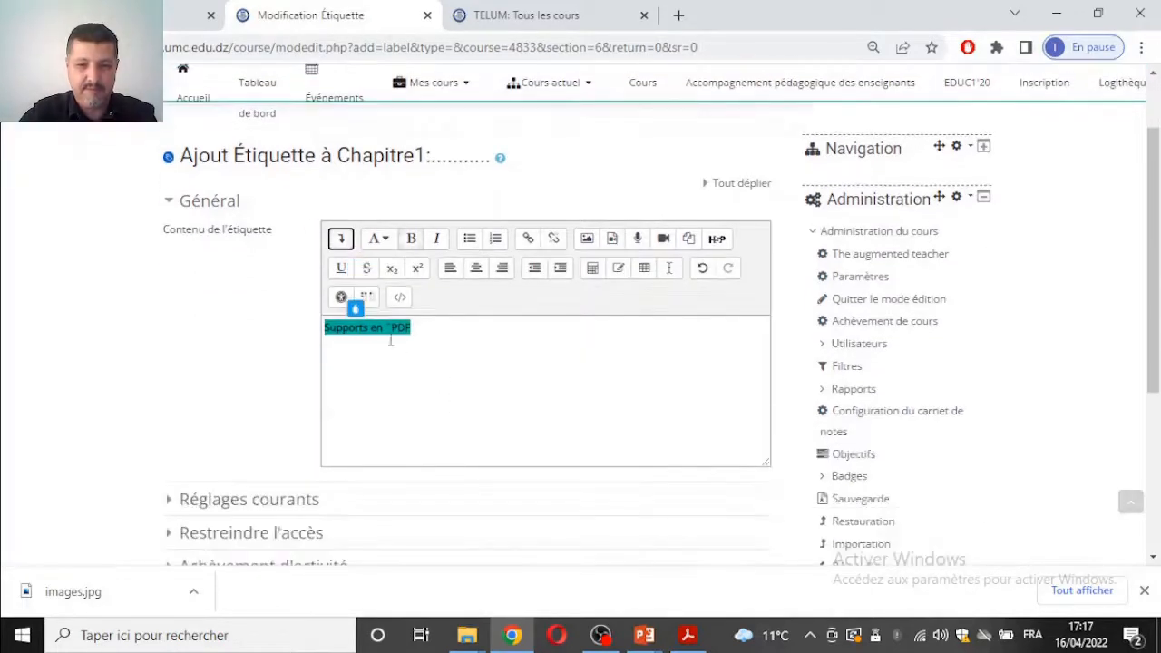
click(409, 331)
drag(416, 329, 314, 336)
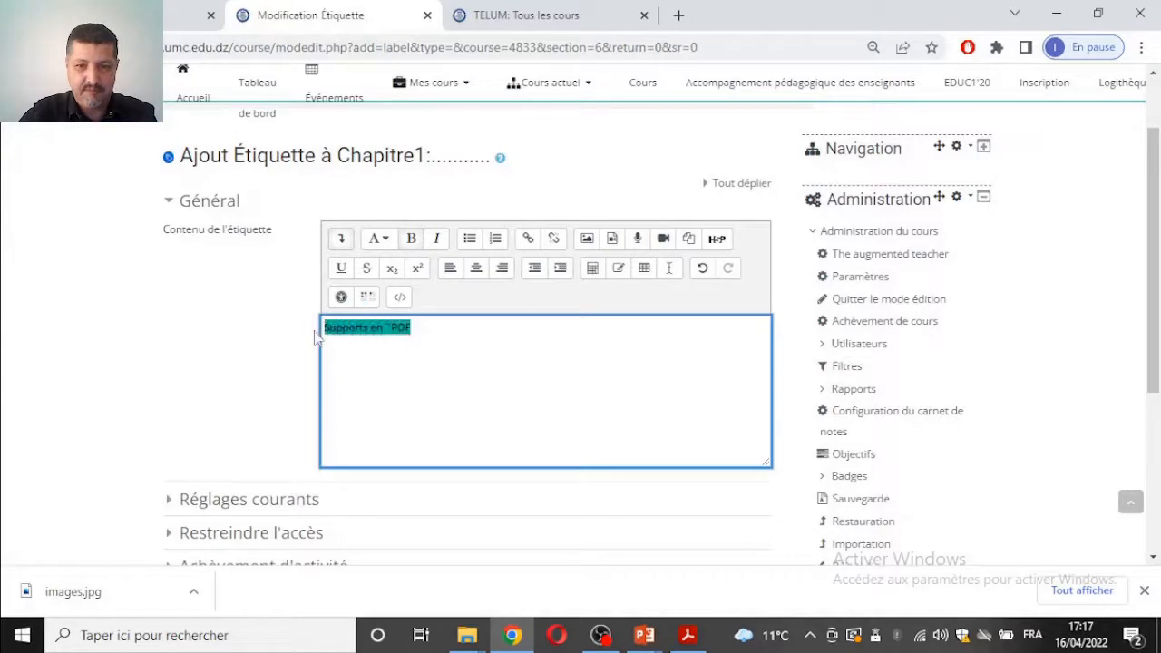
click(477, 269)
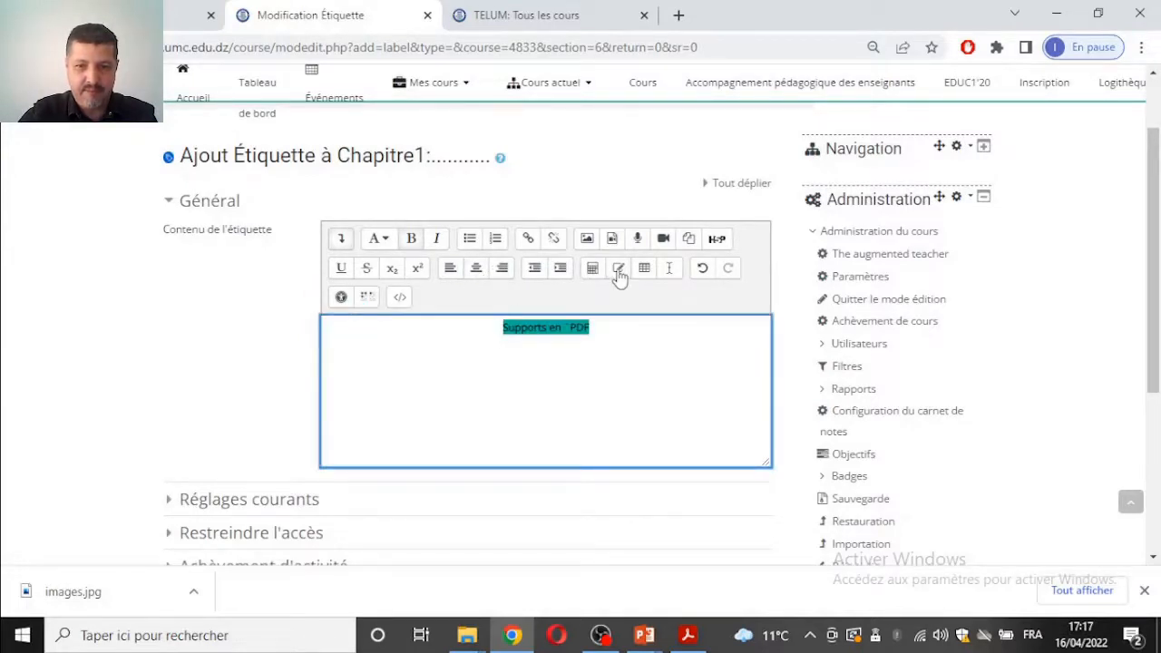
click(622, 332)
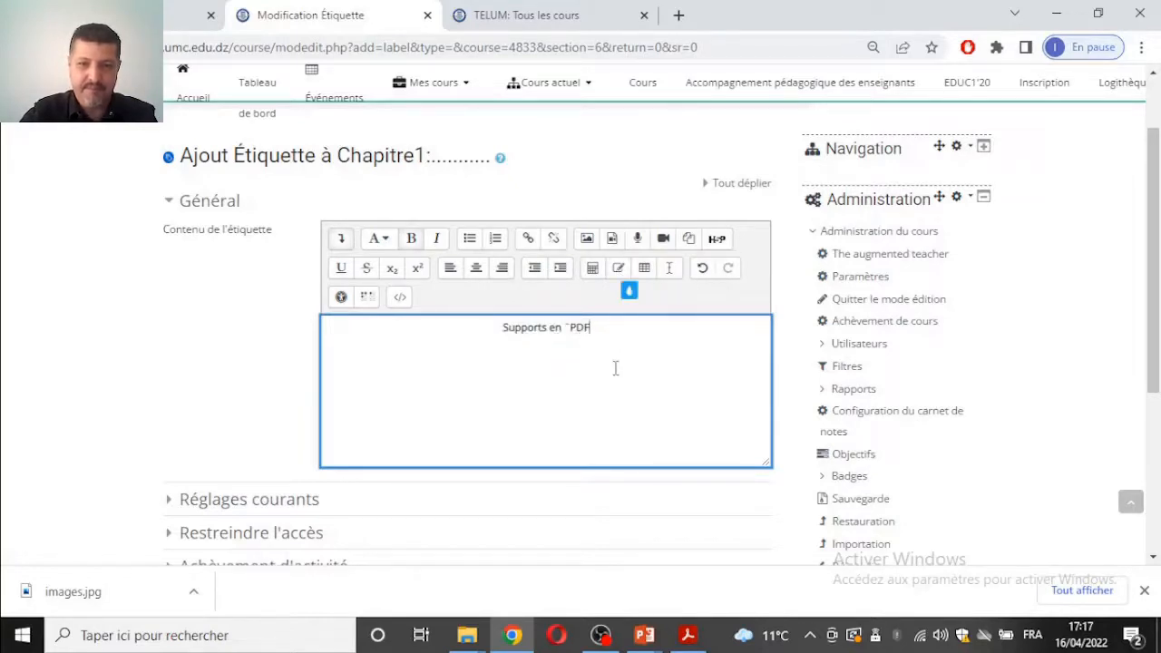
Save the label, return to the course and display it in the Chapitre1 section.
scroll(620, 359, down, 1)
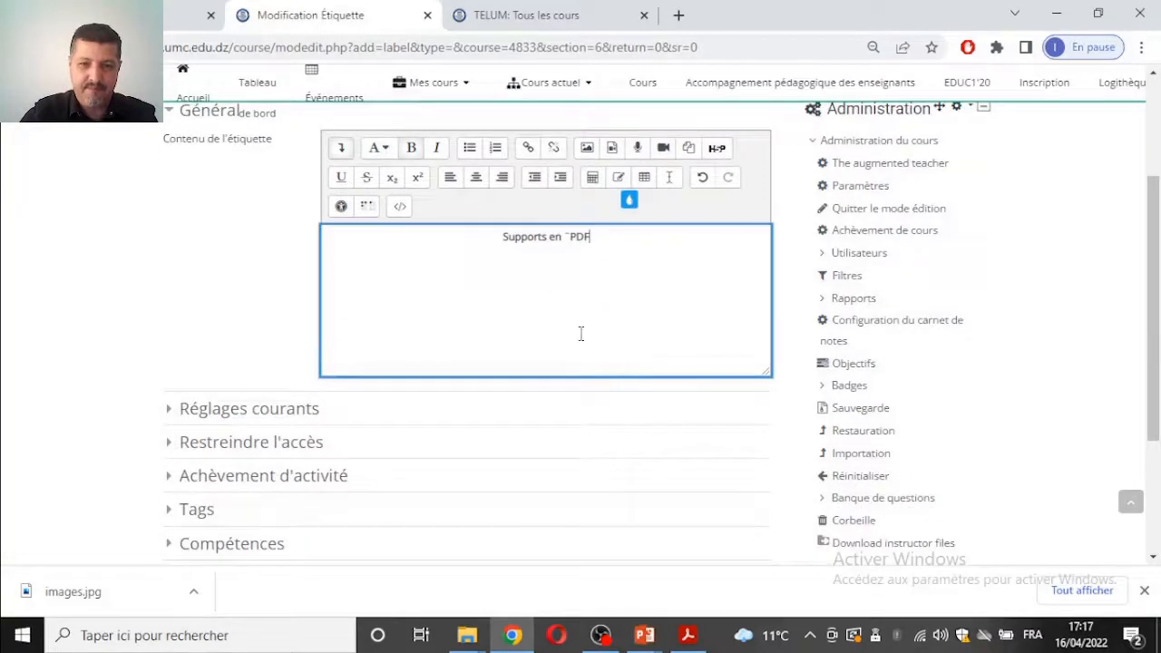
scroll(570, 333, down, 2)
click(494, 408)
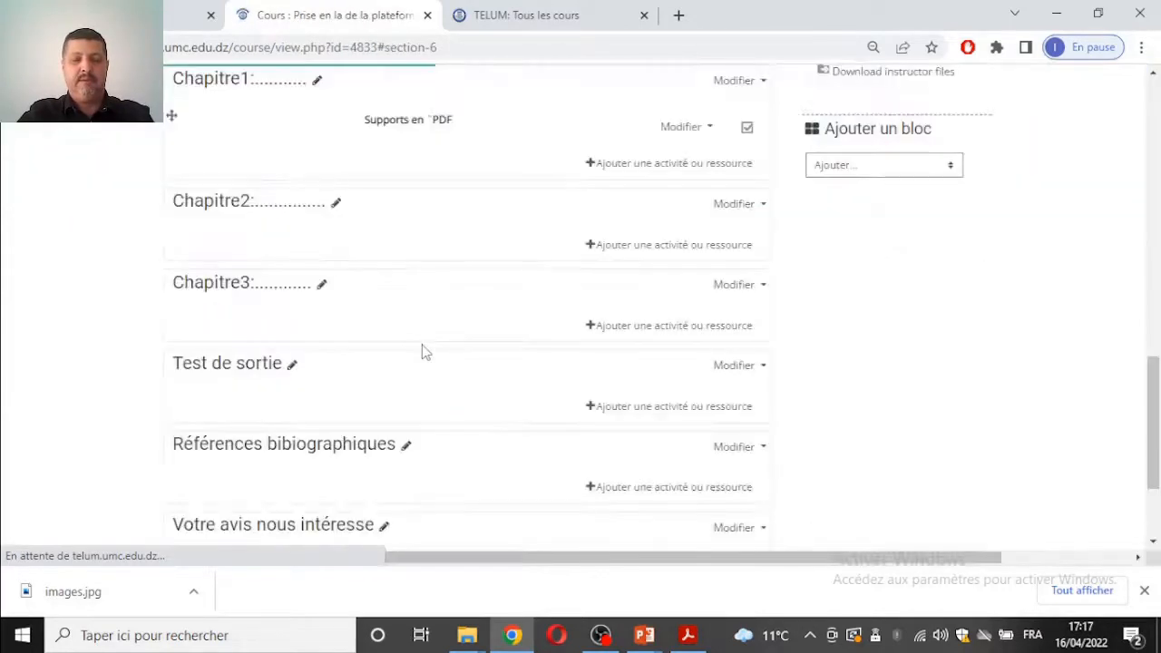
scroll(363, 340, up, 3)
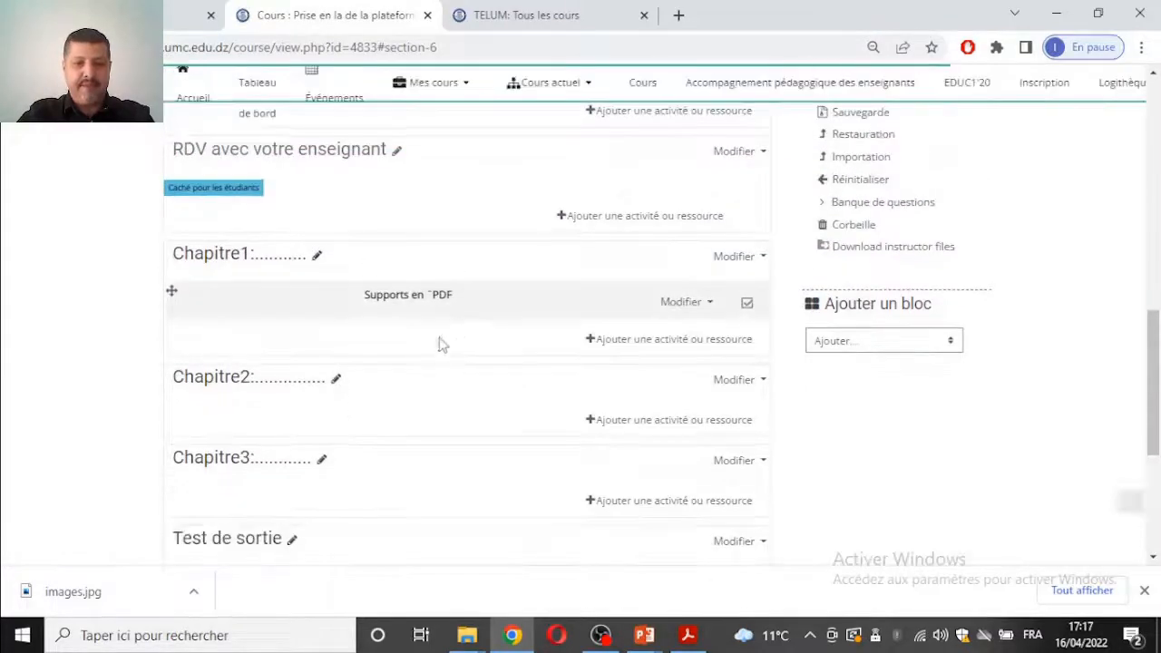
Open the resource chooser for the Chapitre1 section and mark the Fichier resource as a favourite.
scroll(431, 317, down, 2)
scroll(420, 295, up, 1)
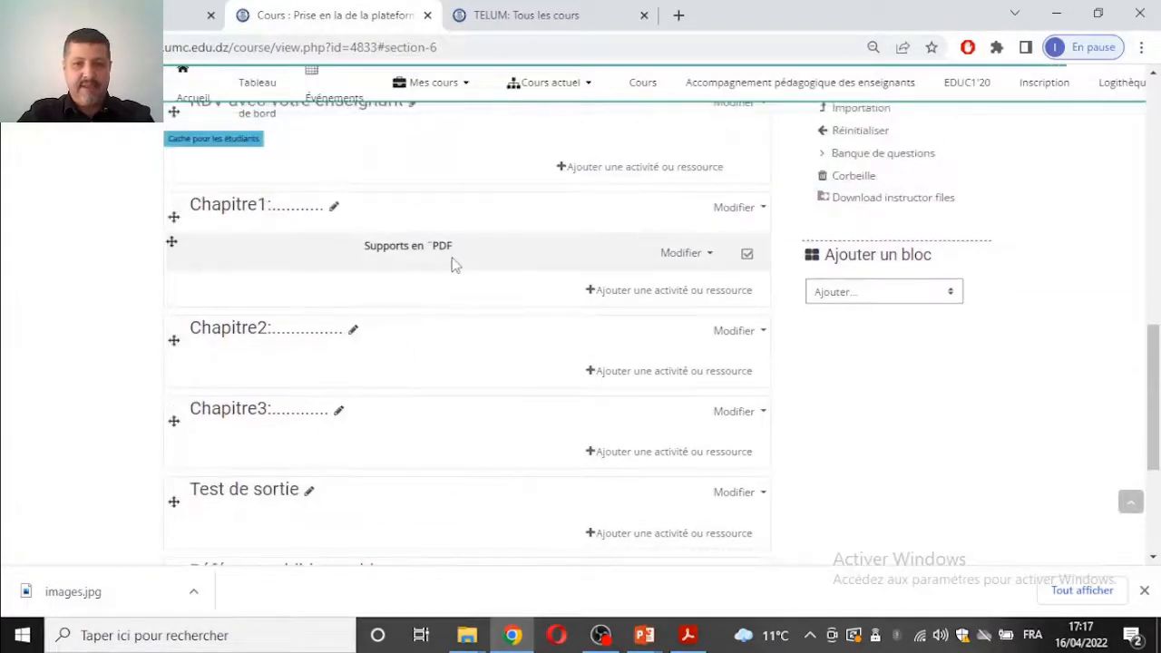
scroll(417, 263, up, 2)
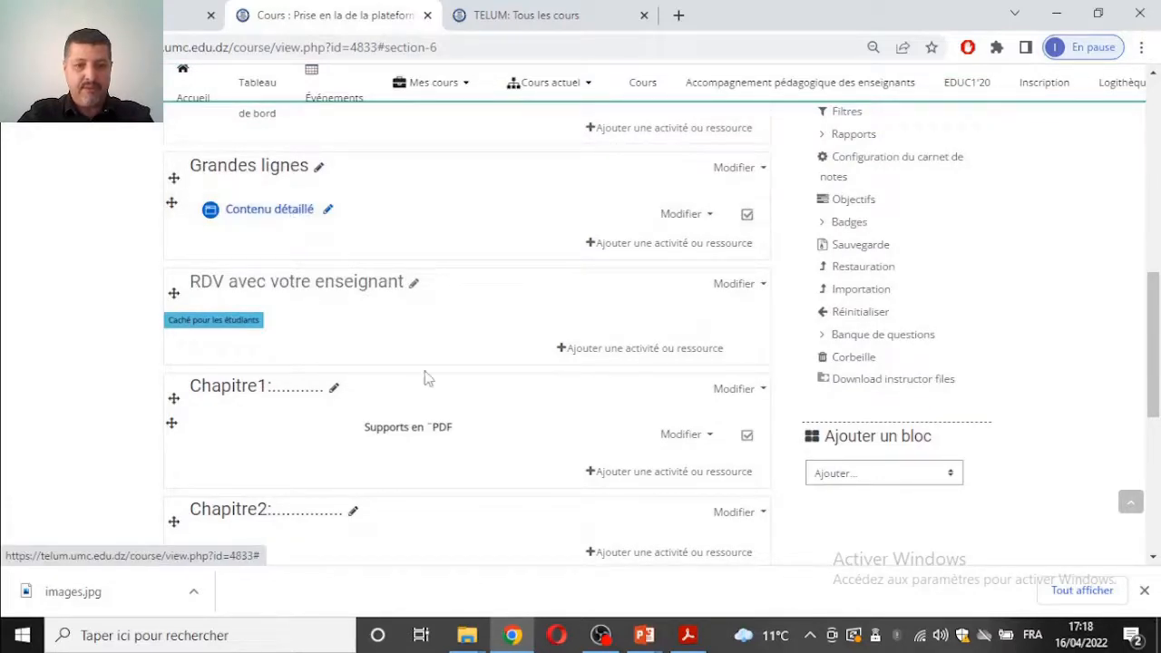
scroll(497, 408, down, 1)
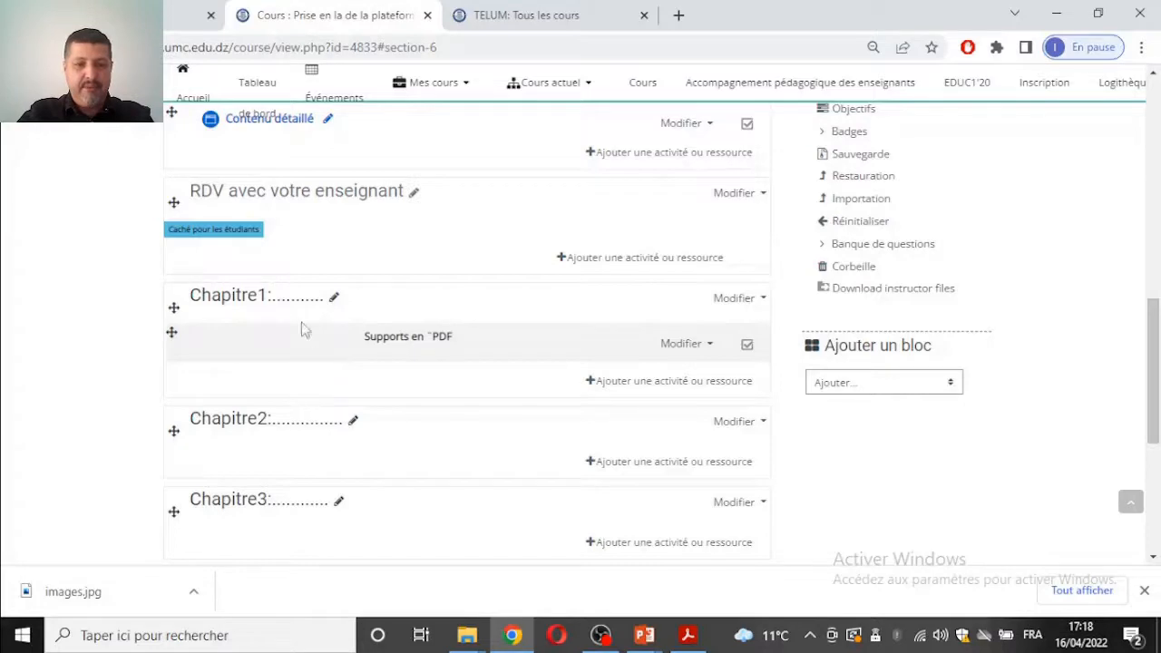
click(632, 382)
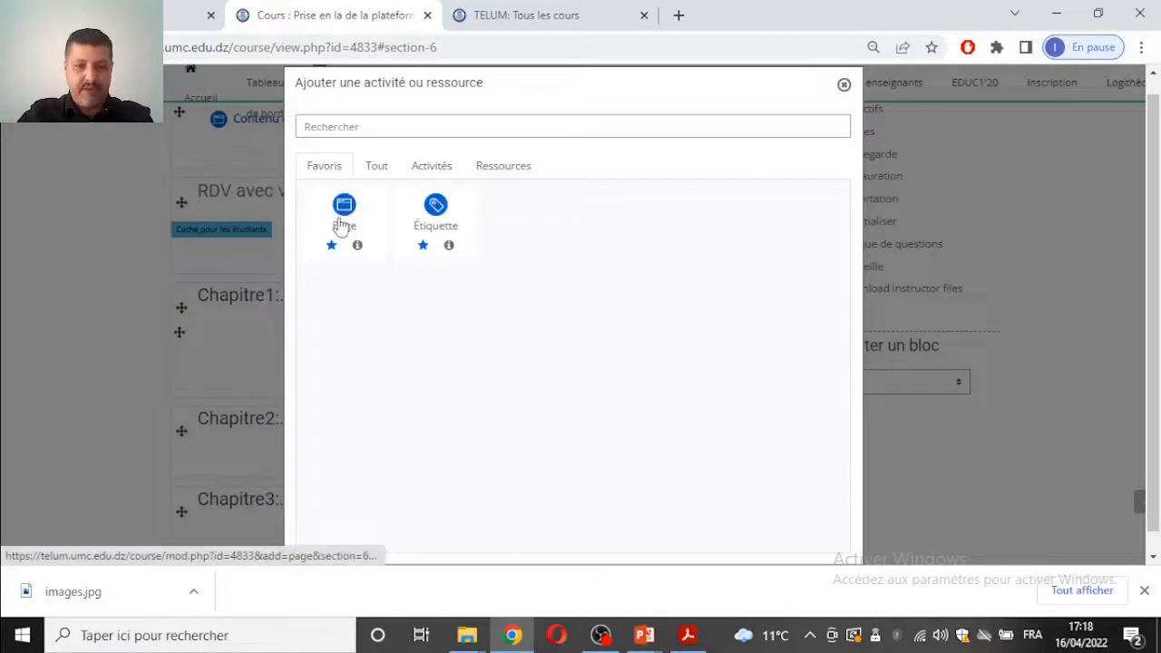
click(502, 176)
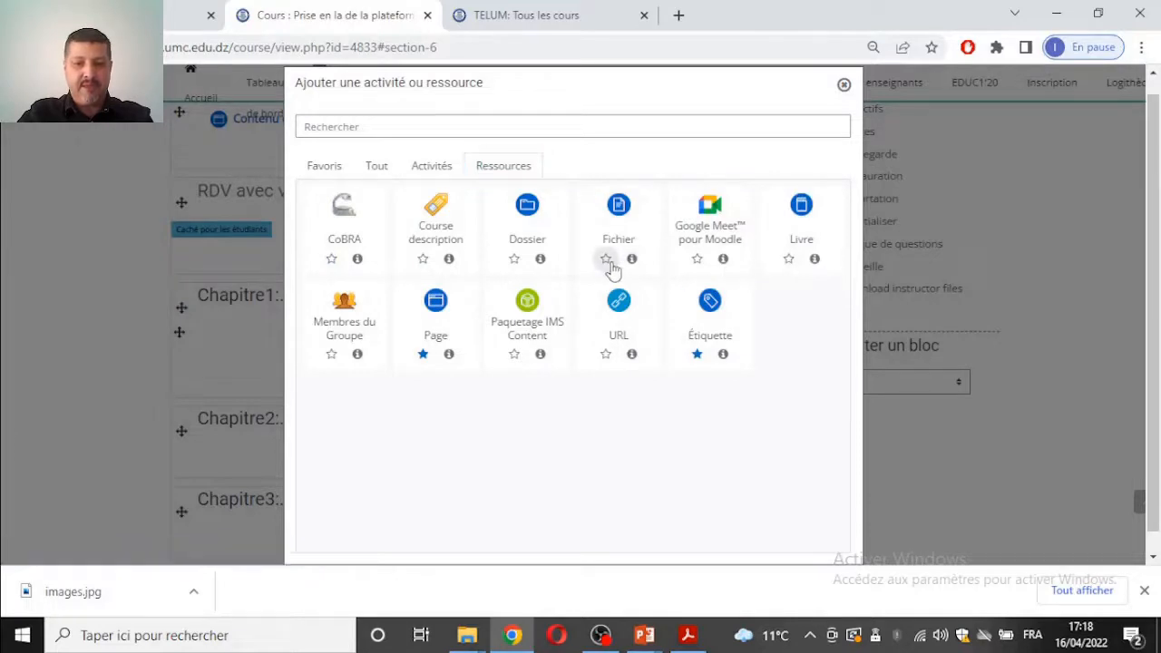
click(344, 173)
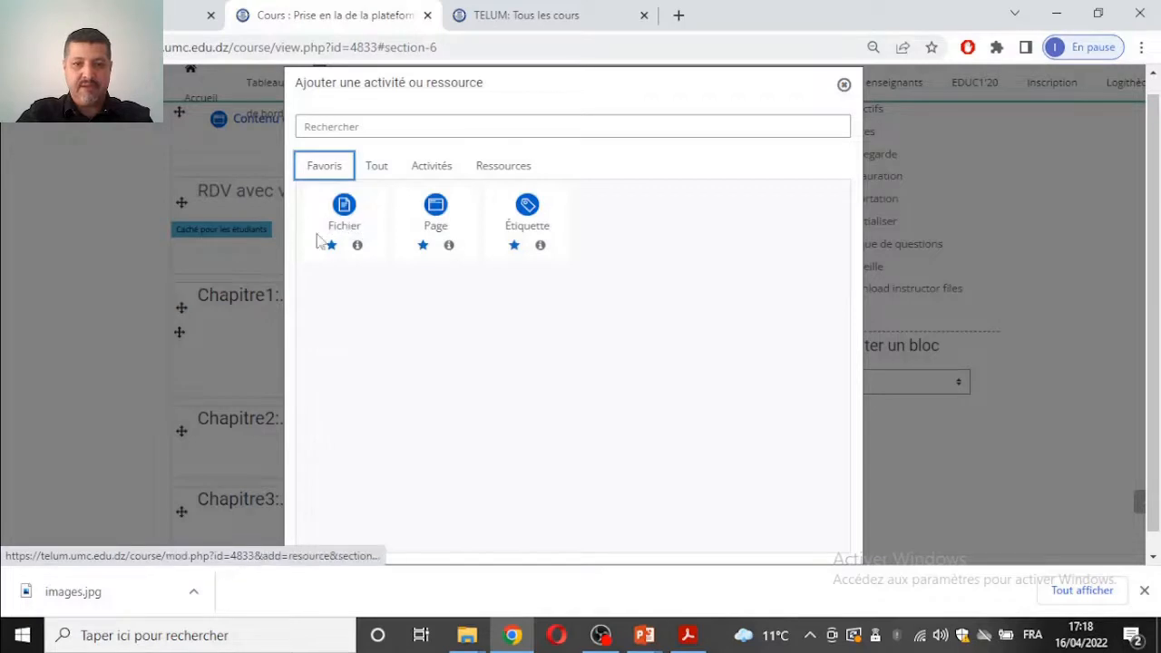
click(496, 179)
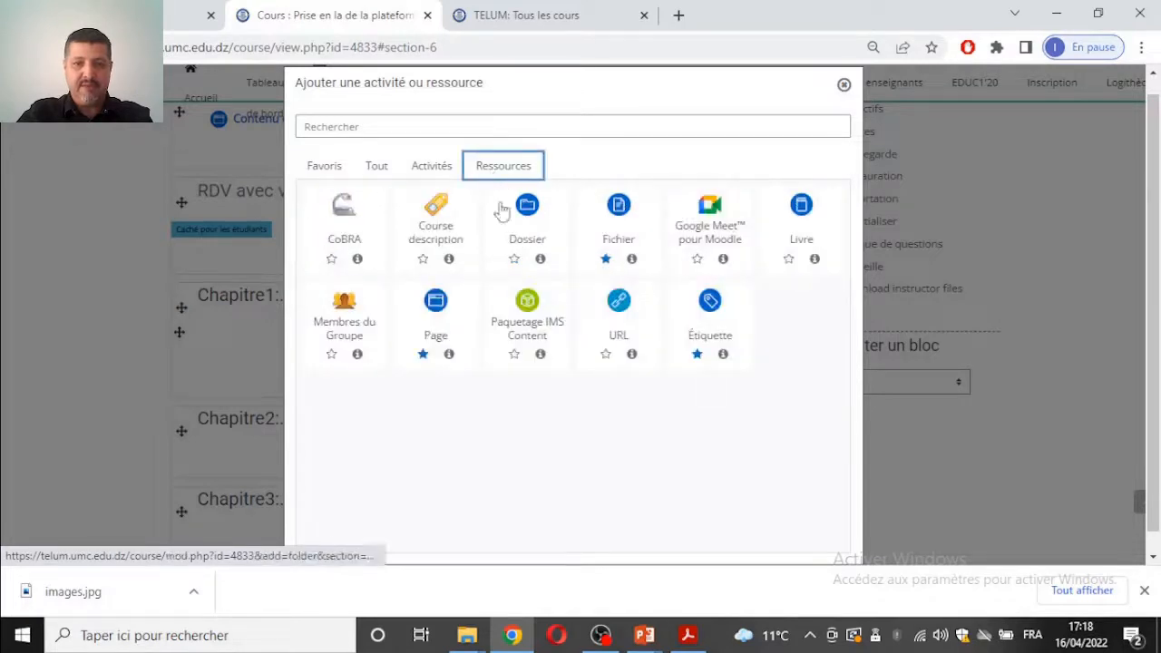
Add a Fichier resource to the Chapitre1 section and name it "Introduction".
click(623, 224)
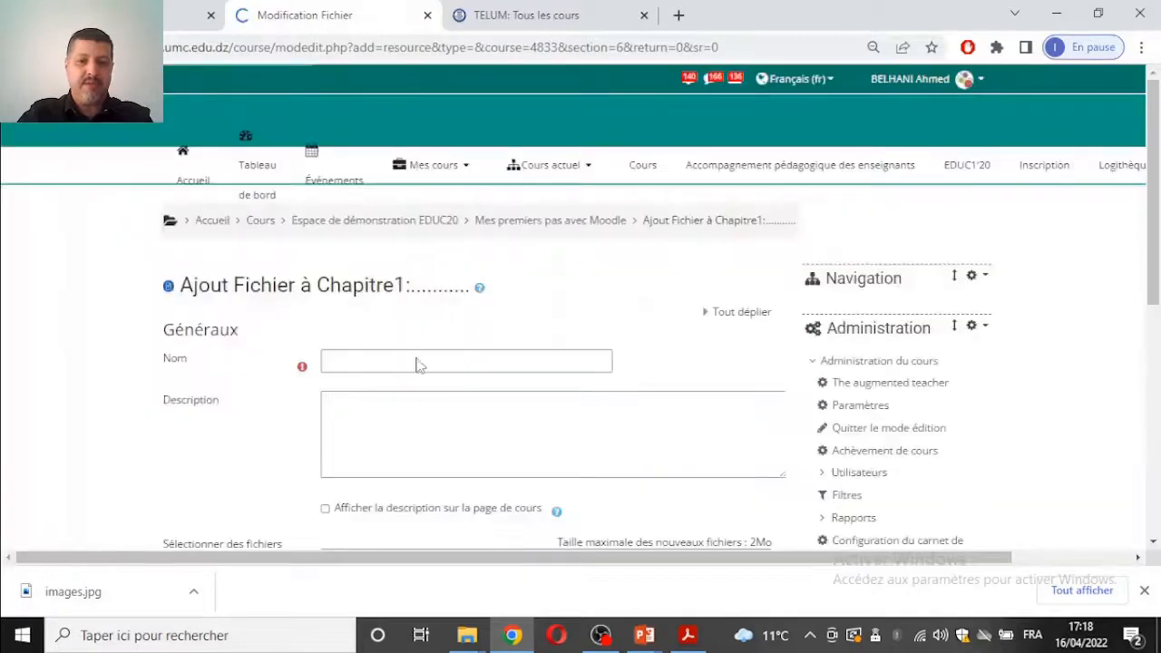
click(417, 363)
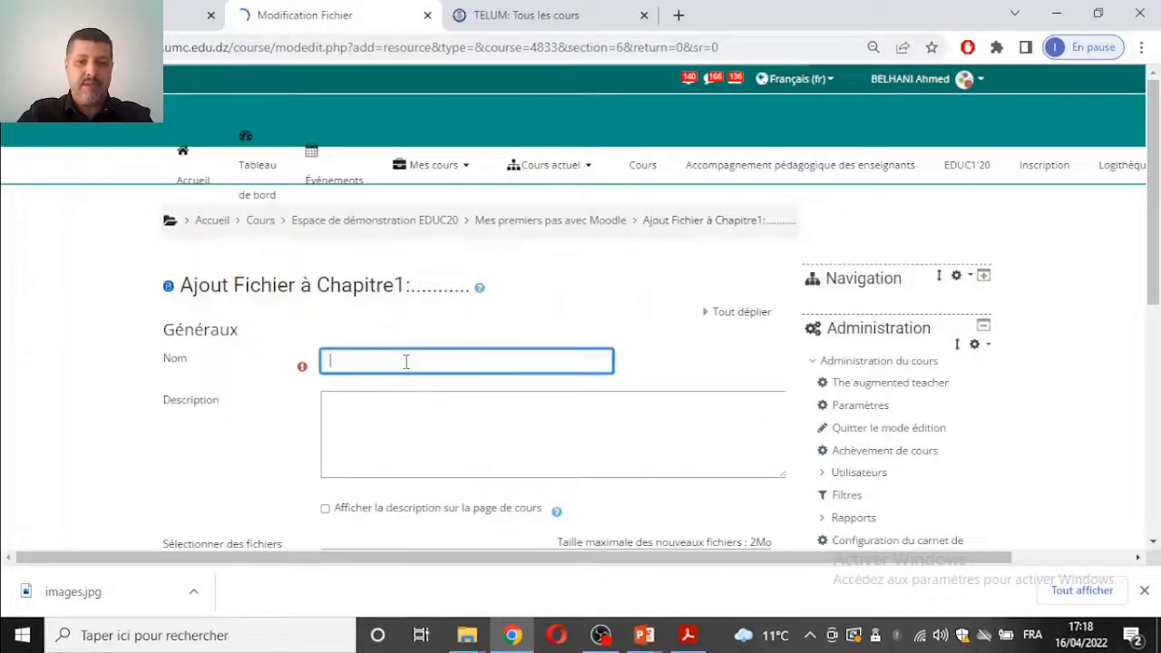
click(526, 362)
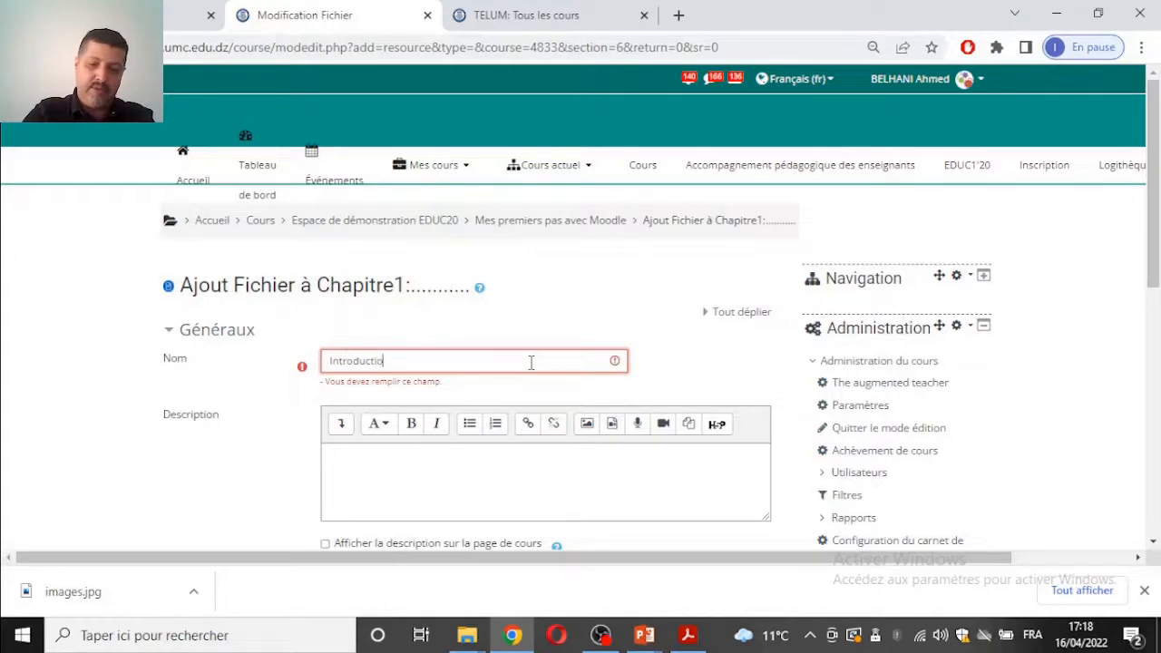
scroll(519, 444, down, 1)
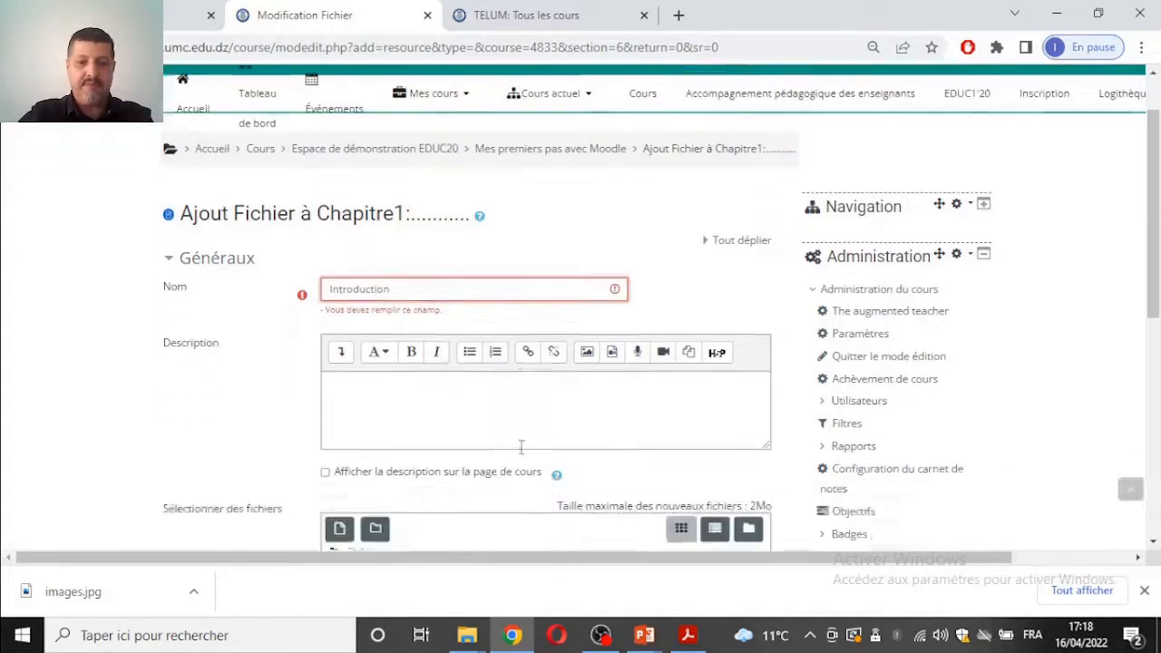
click(497, 349)
scroll(551, 381, down, 1)
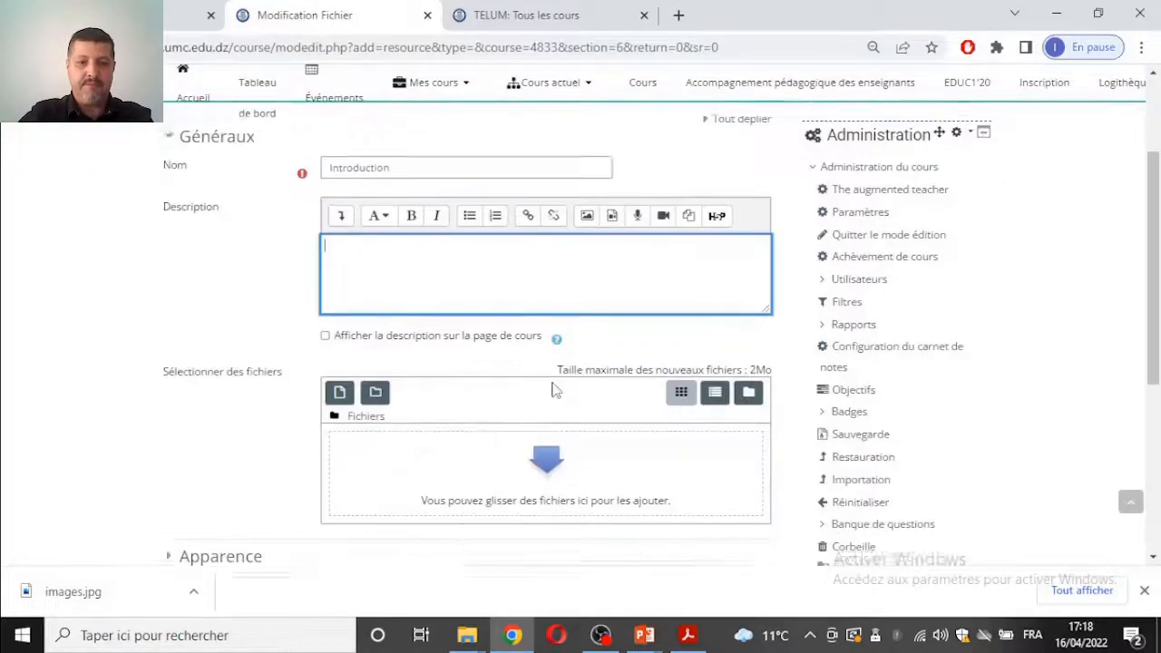
Start uploading a file for the resource and browse to the Promotion 2021-2022 folder on the Elements (H:) drive.
scroll(555, 387, down, 1)
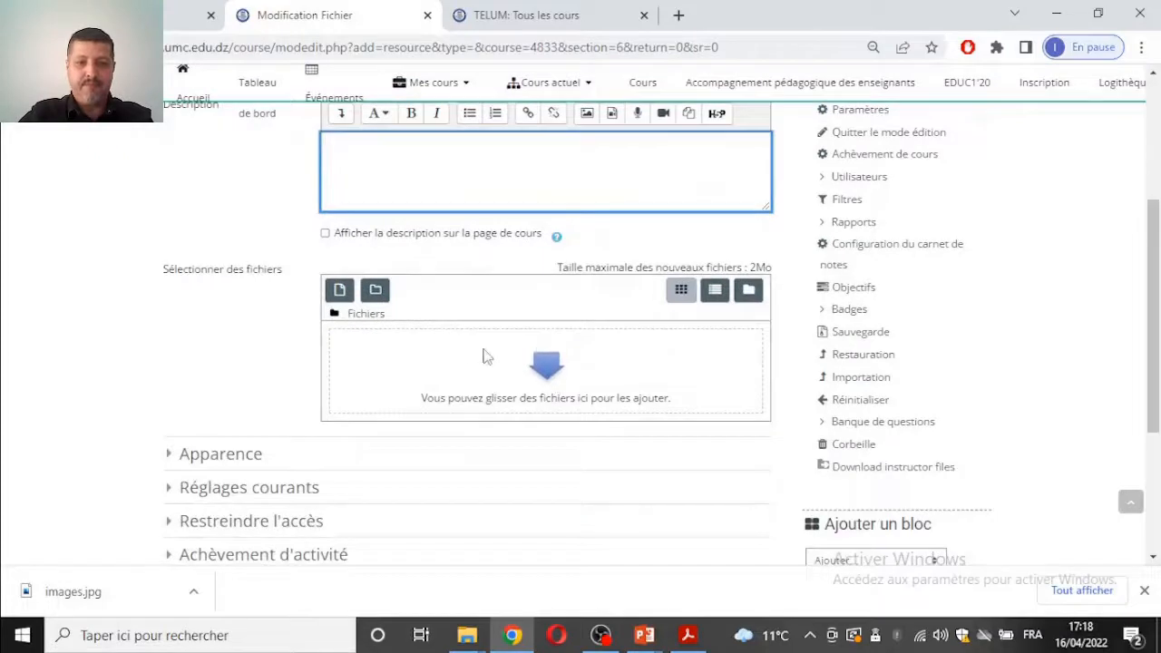
click(340, 292)
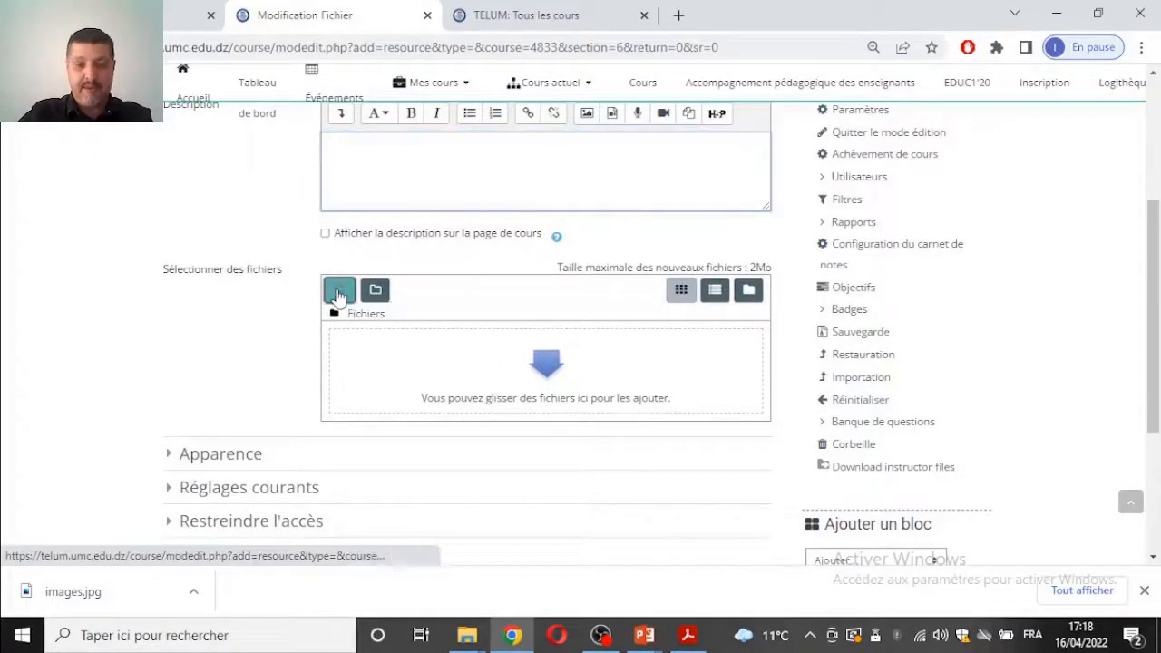
click(481, 264)
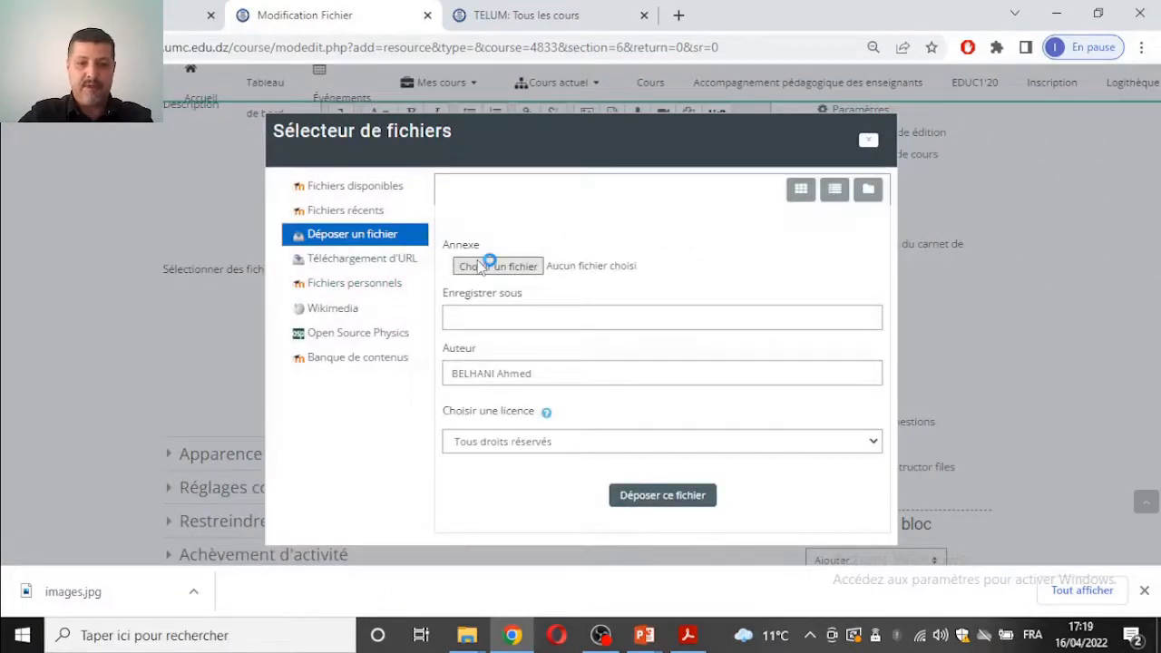
click(481, 265)
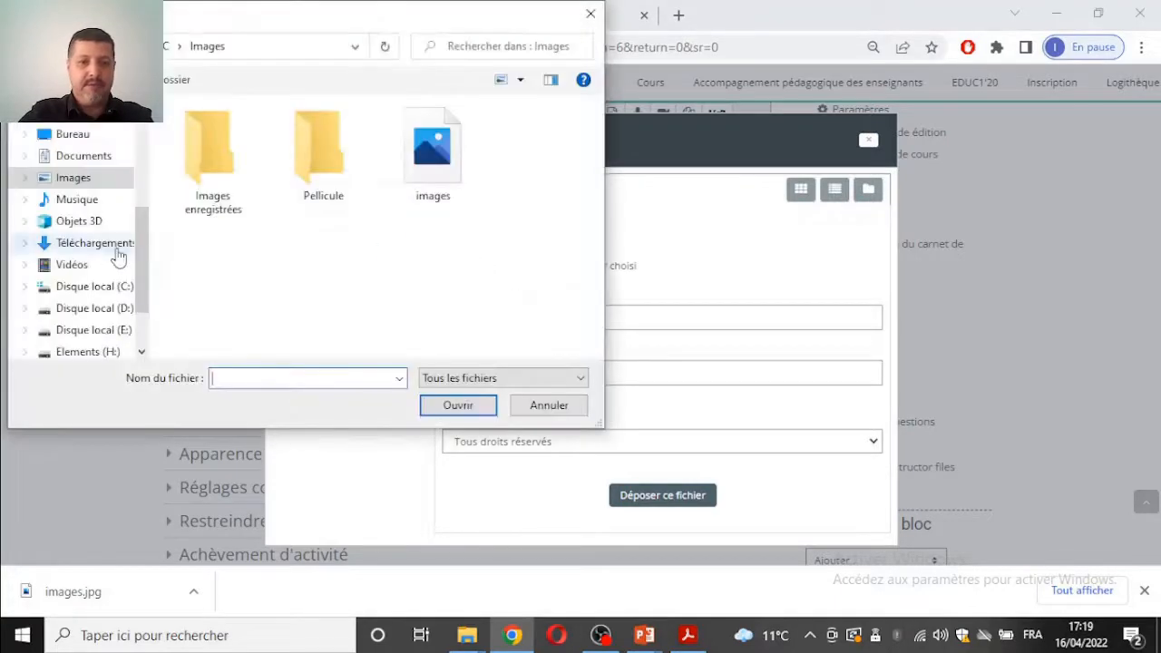
click(91, 354)
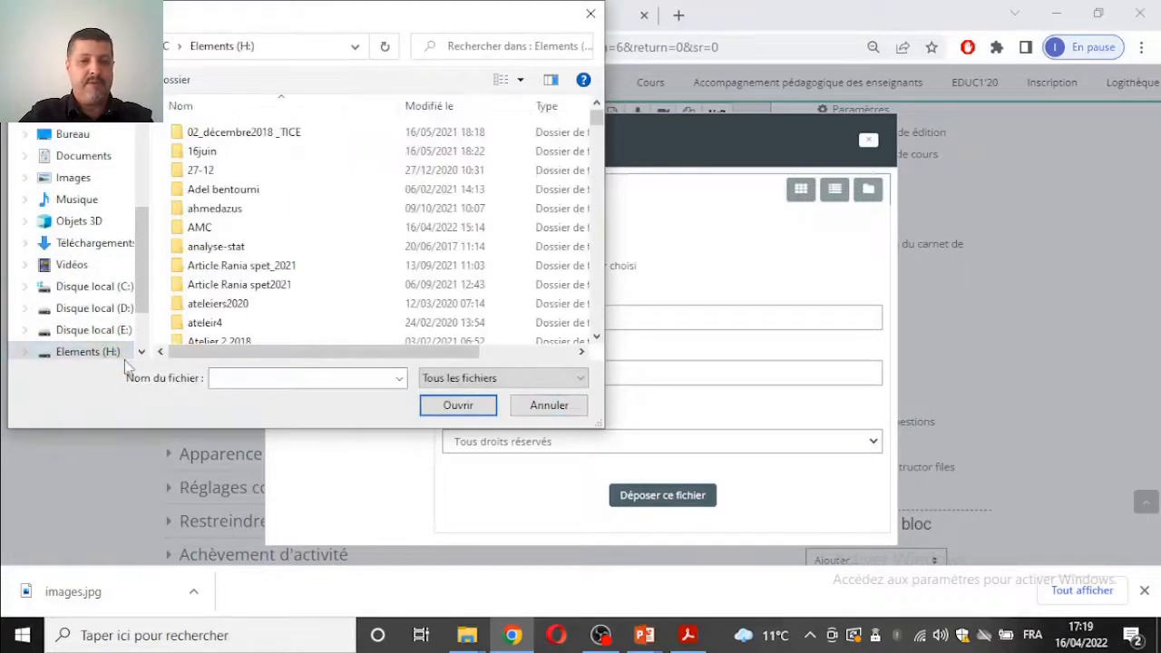
click(221, 250)
key(p)
key(p)
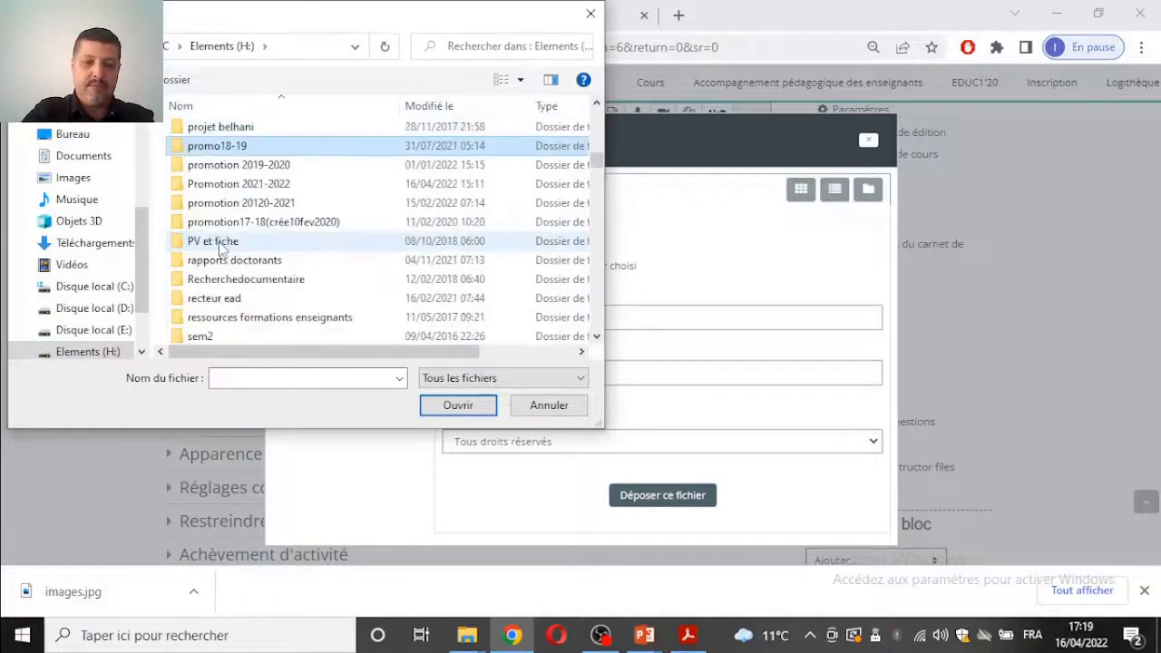
click(326, 192)
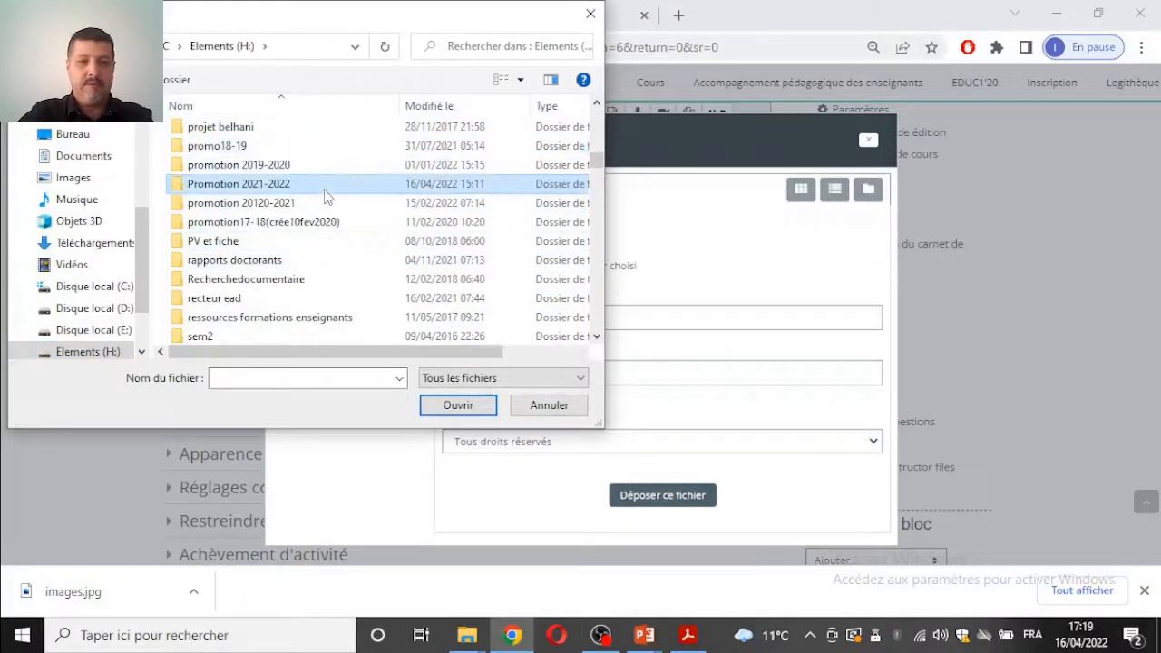
double_click(326, 198)
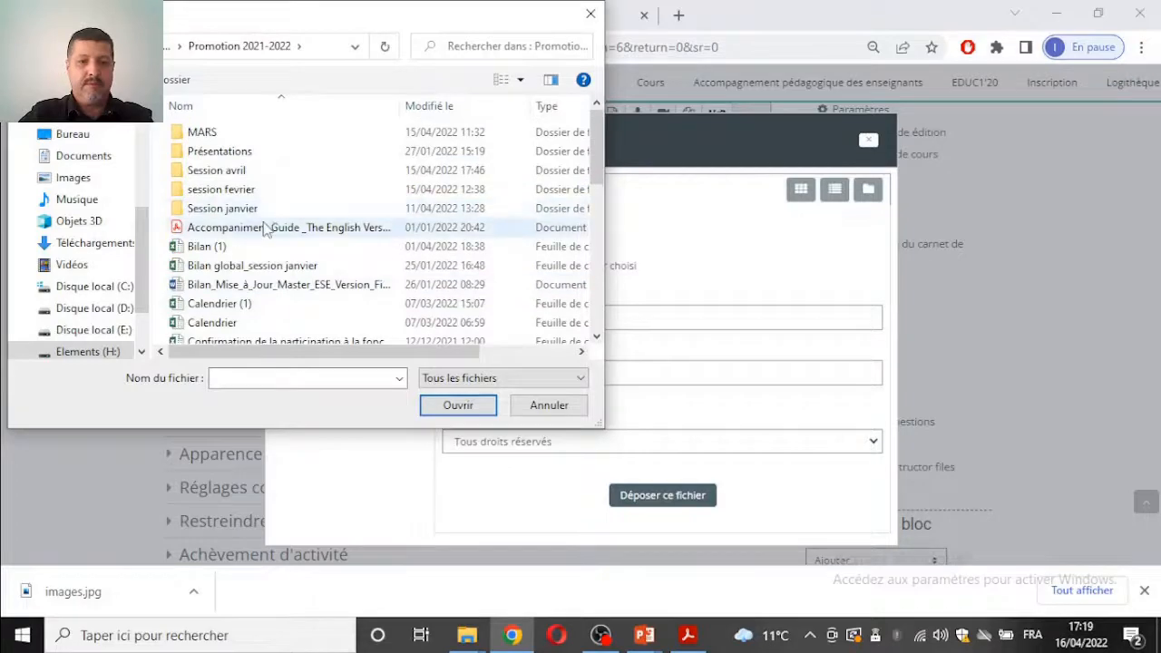
Try to upload Guide 03 langues.pdf from the folder as the resource's file, and close the file picker.
scroll(268, 236, down, 2)
click(277, 276)
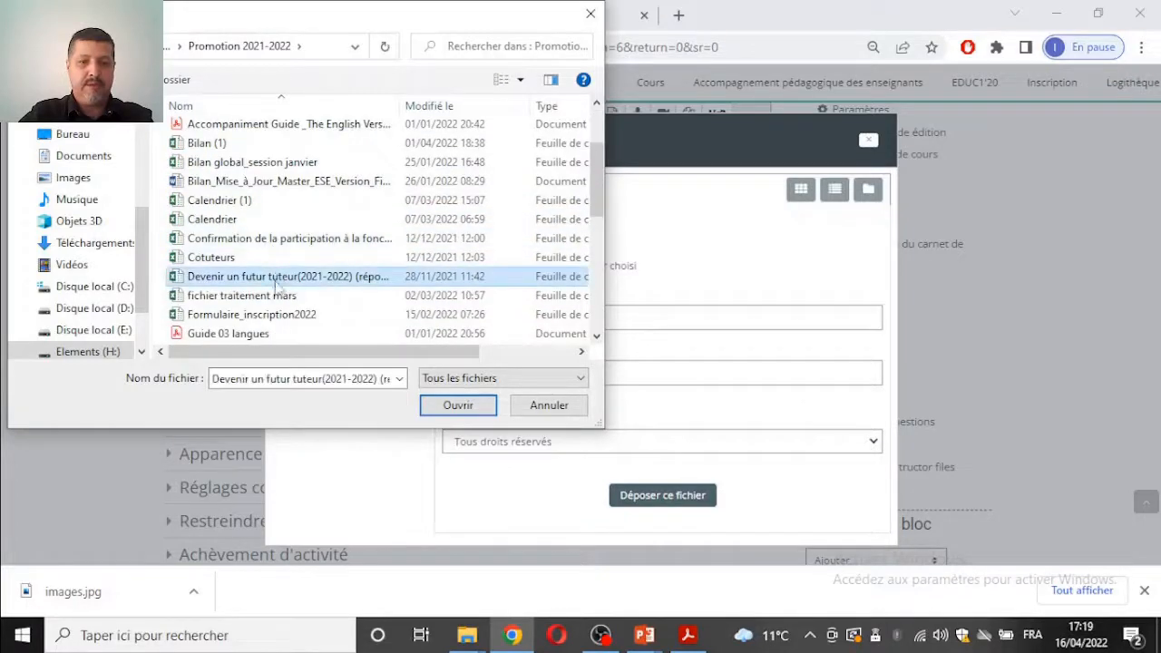
double_click(243, 339)
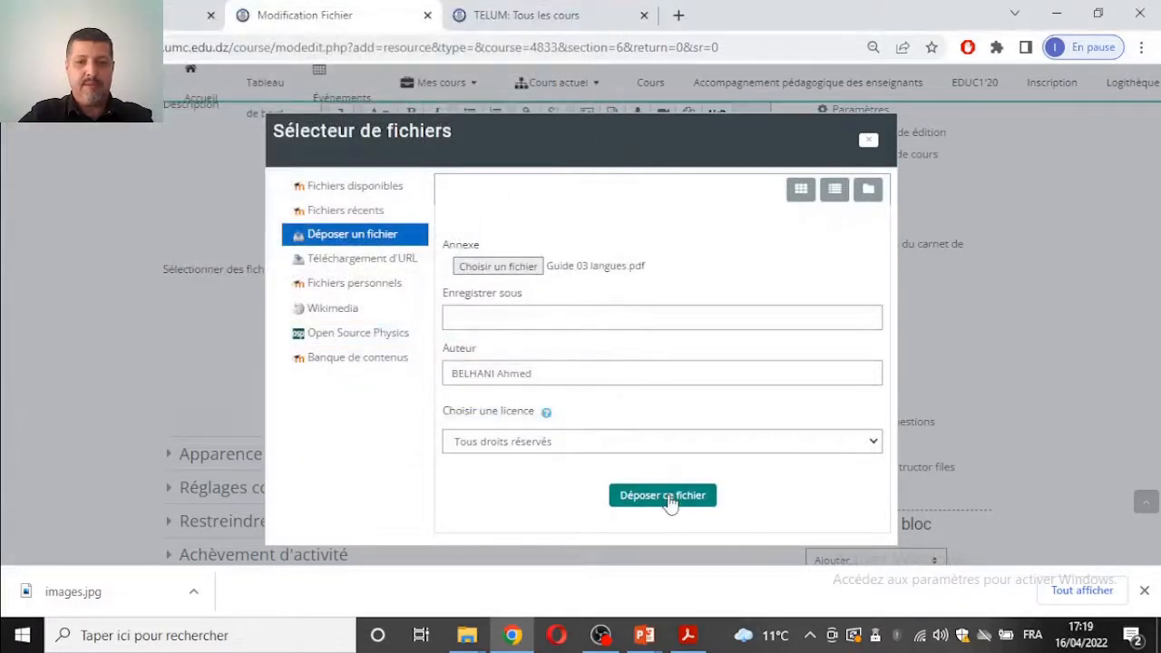
click(669, 498)
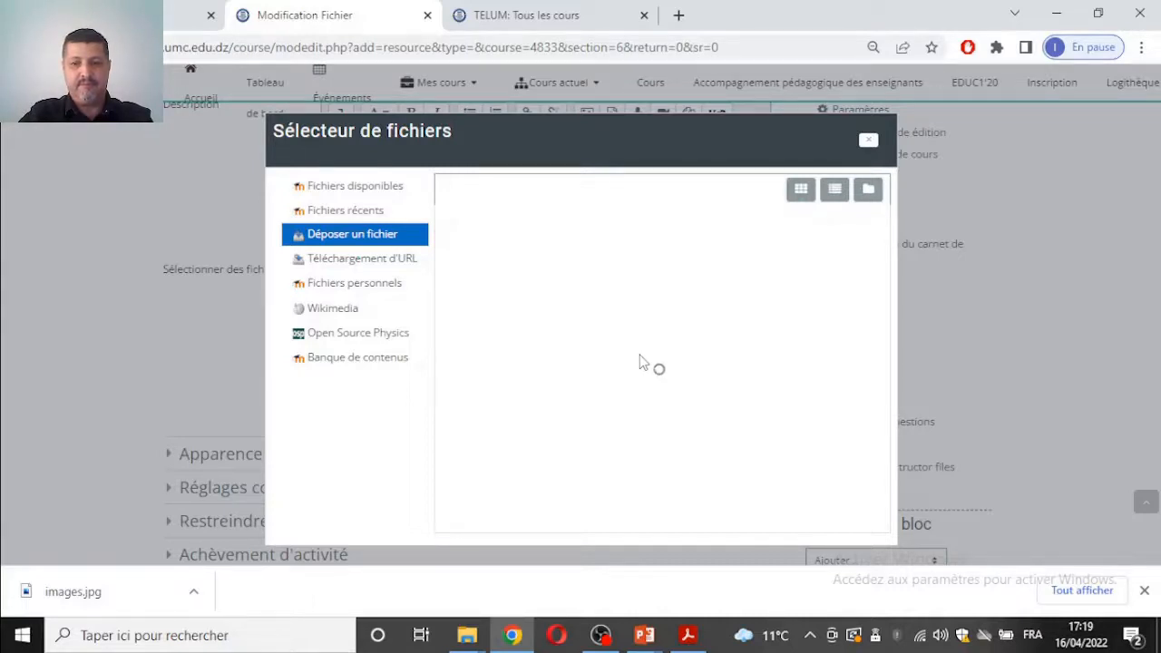
click(869, 143)
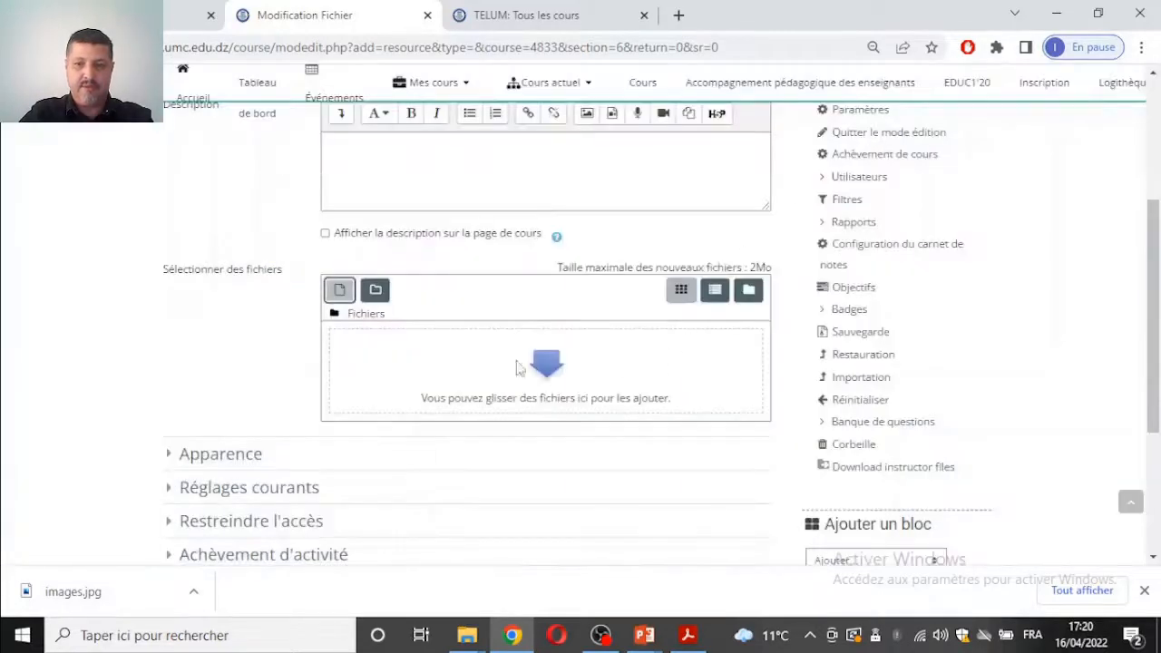
Upload the spreadsheet Bilan (1).xlsx from the Promotion 2021-2022 folder as the resource's file.
click(340, 291)
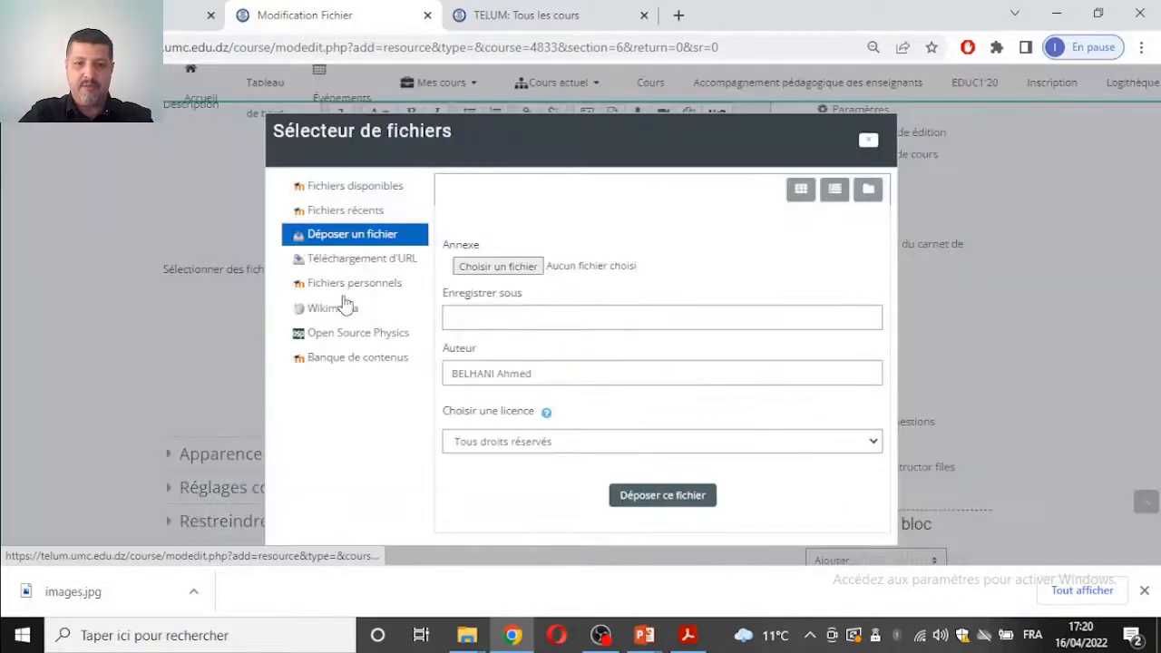
click(487, 267)
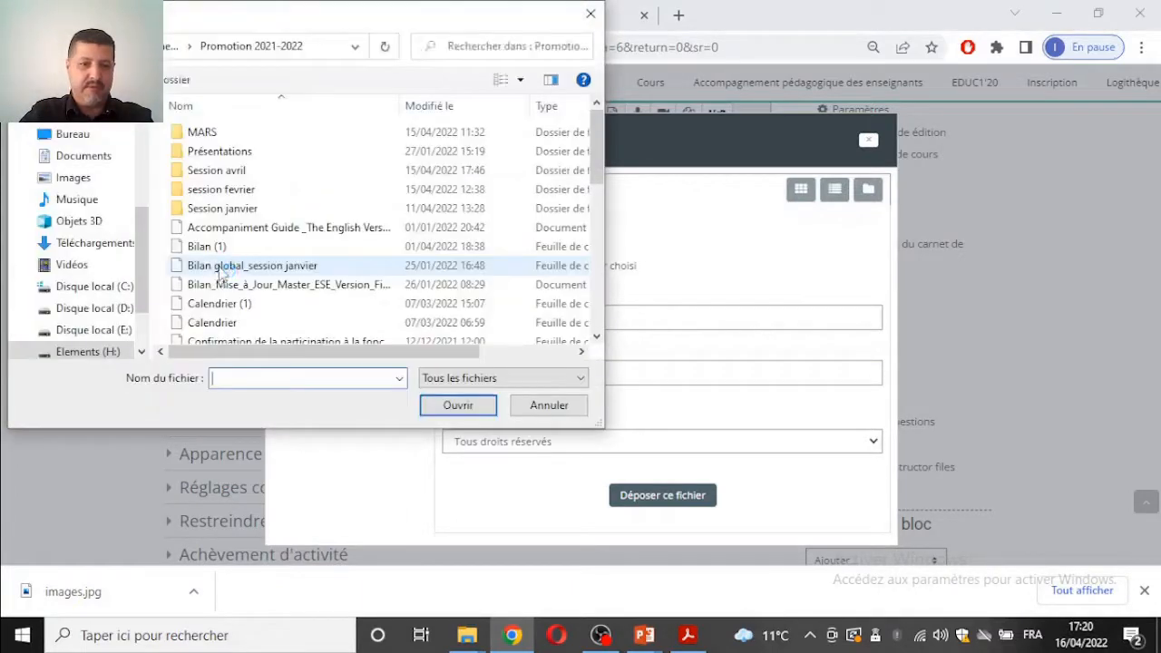
click(221, 273)
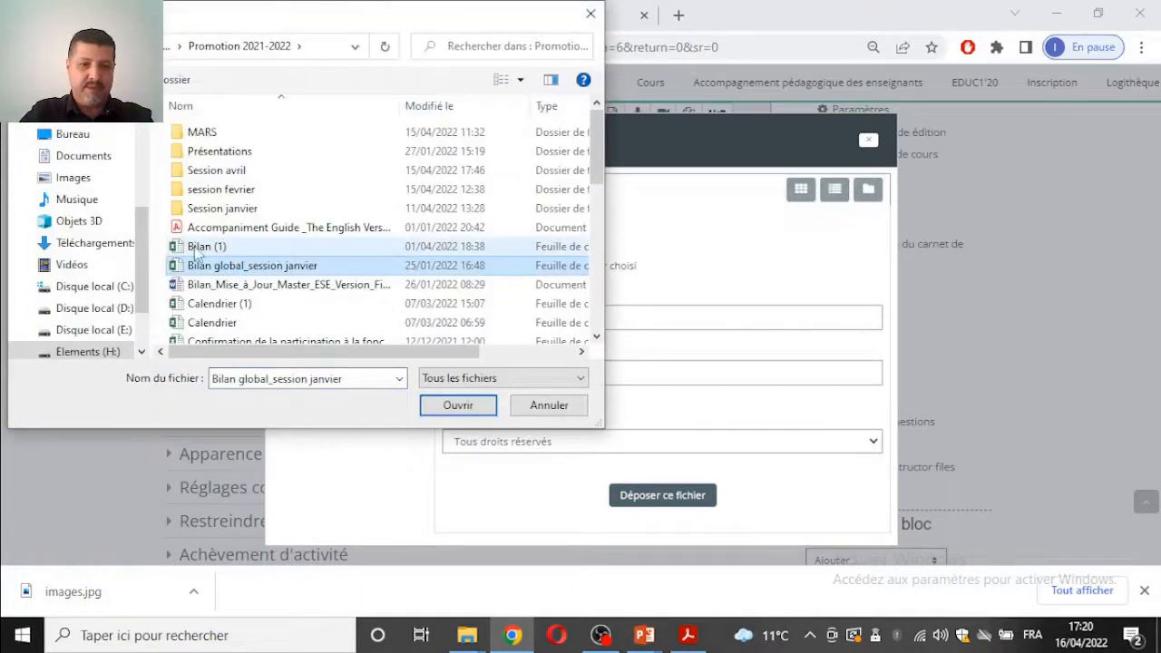
click(197, 249)
click(456, 406)
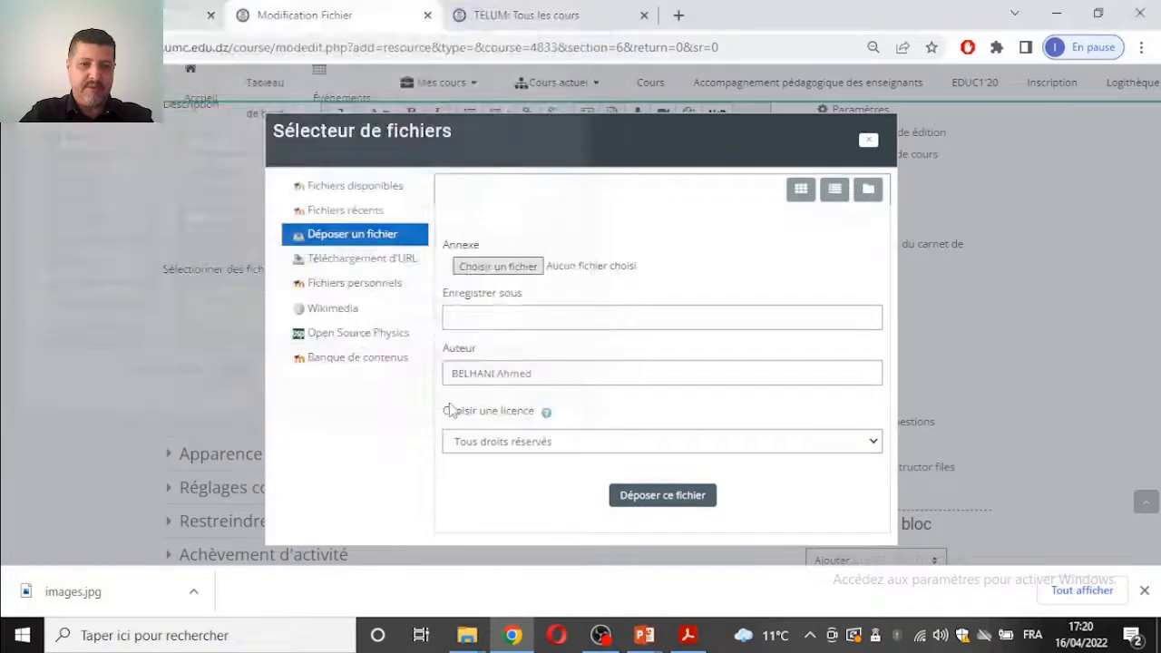
click(668, 499)
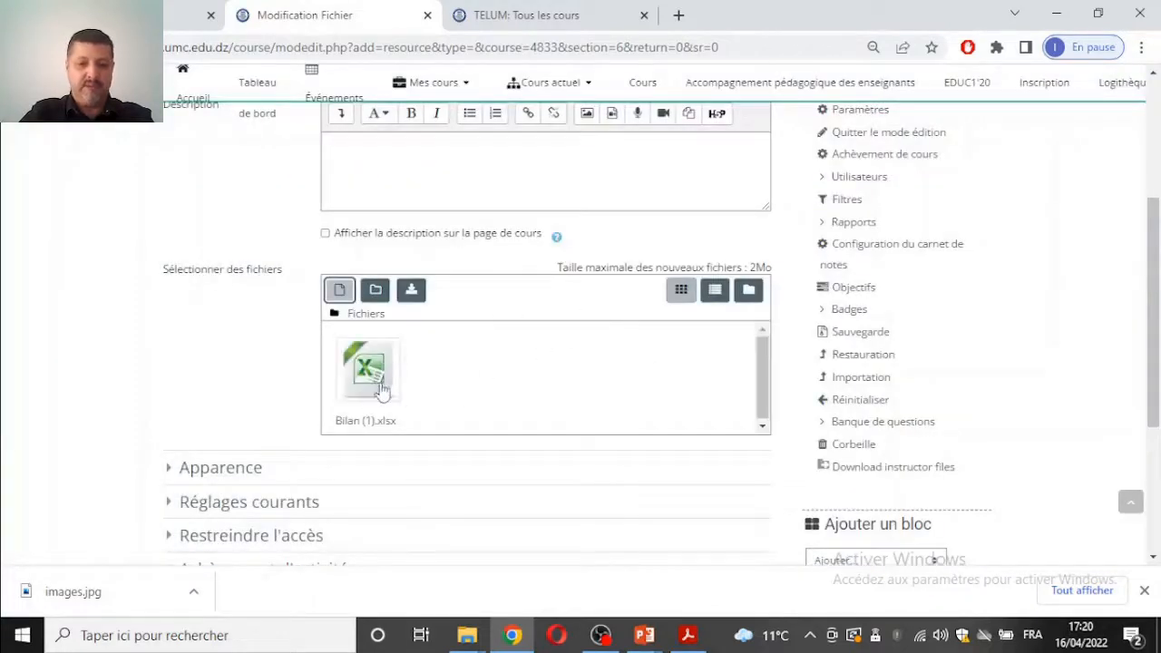
Save the Introduction file resource in Chapitre1 and return to the course.
scroll(462, 396, down, 3)
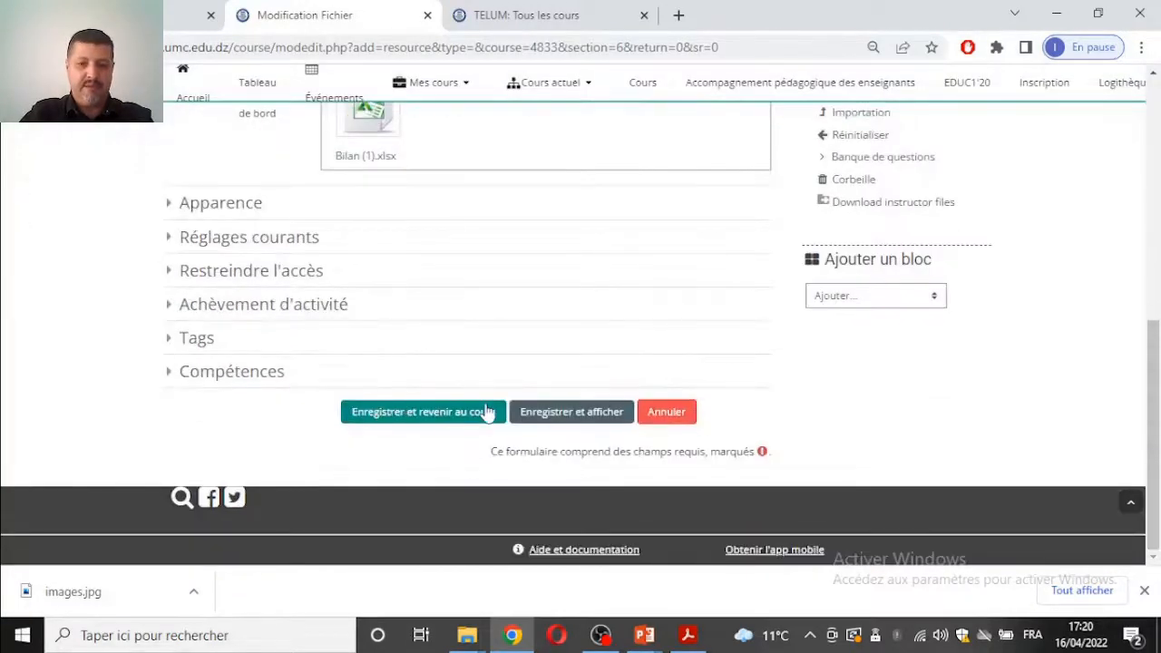
click(424, 412)
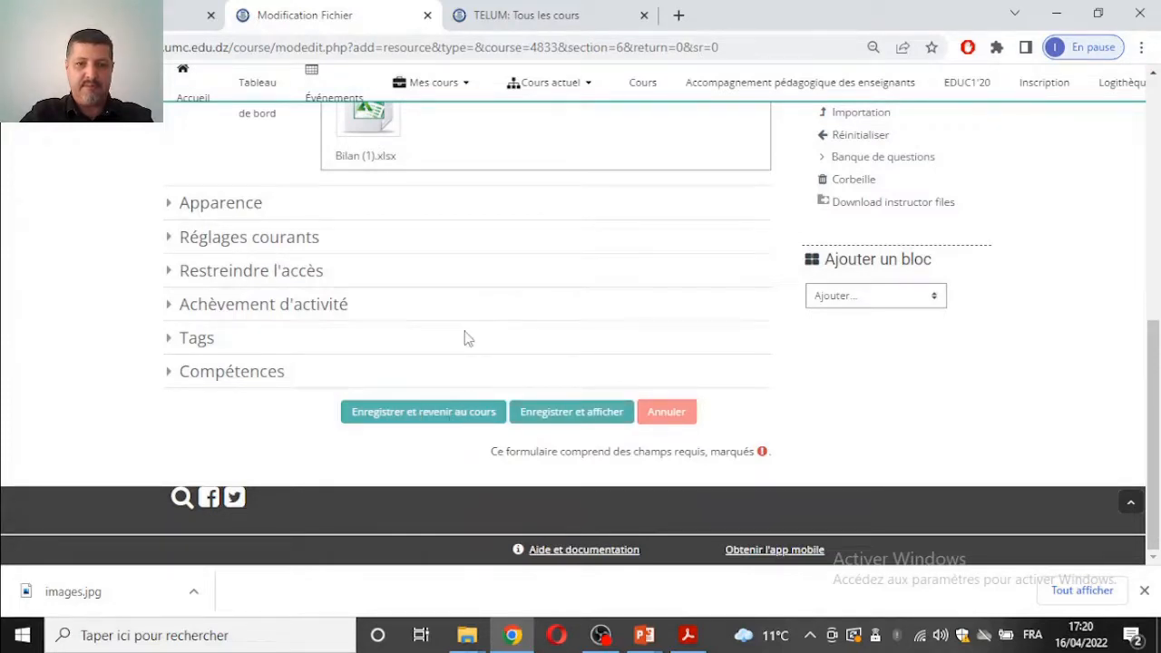
scroll(551, 349, up, 1)
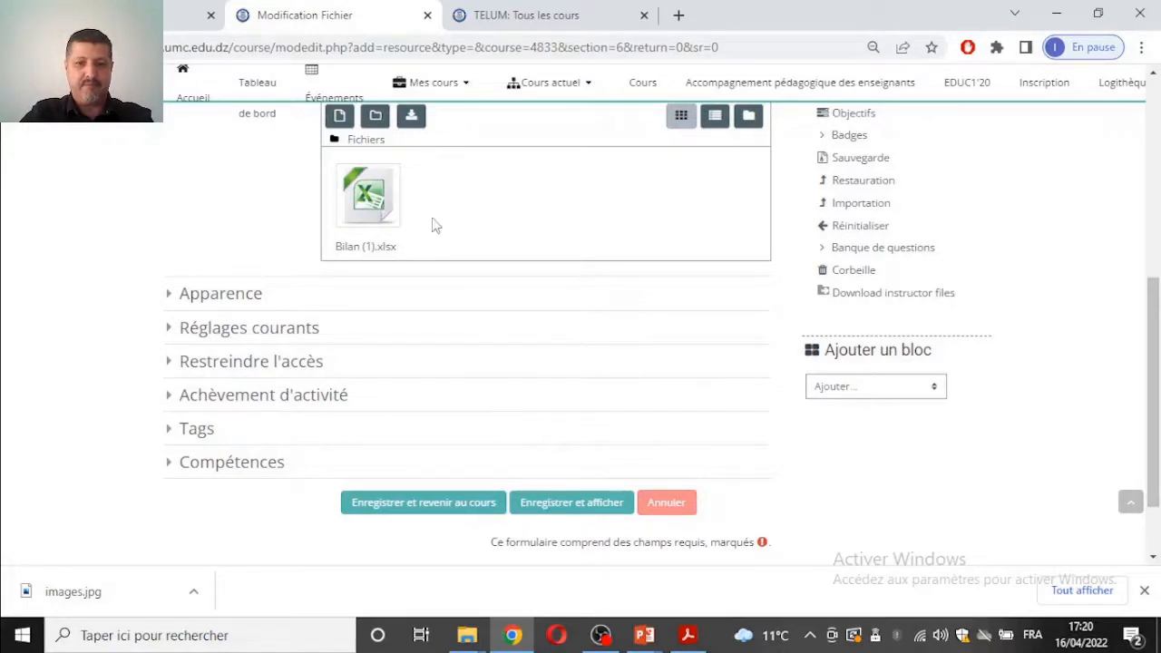
click(395, 43)
click(394, 43)
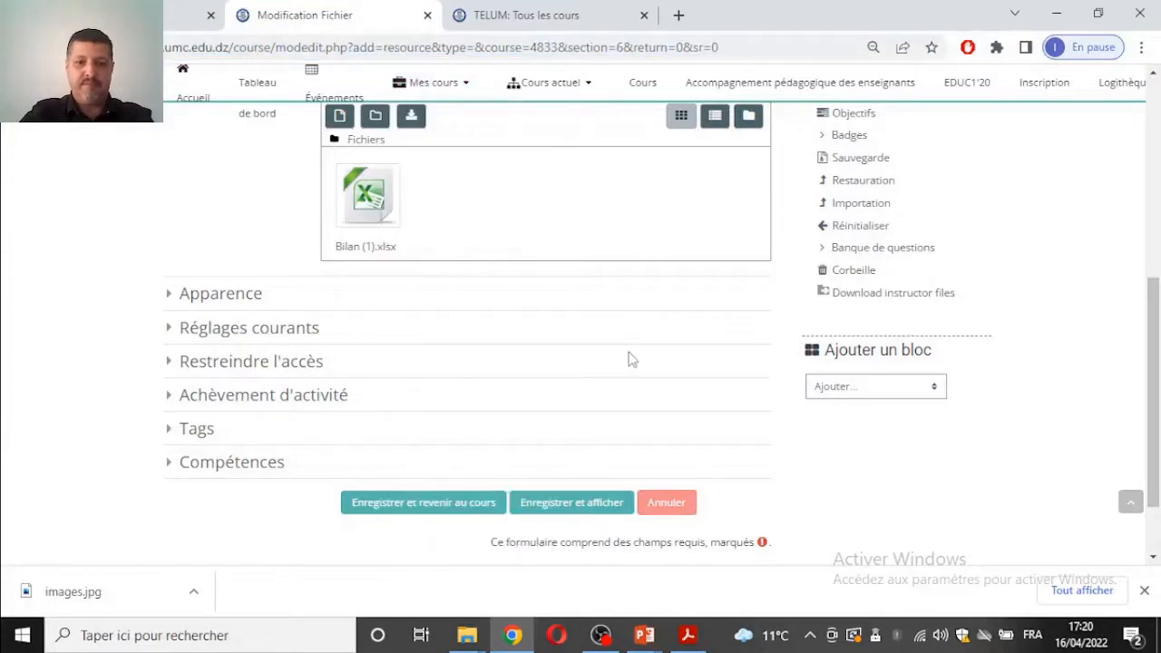
scroll(514, 397, down, 2)
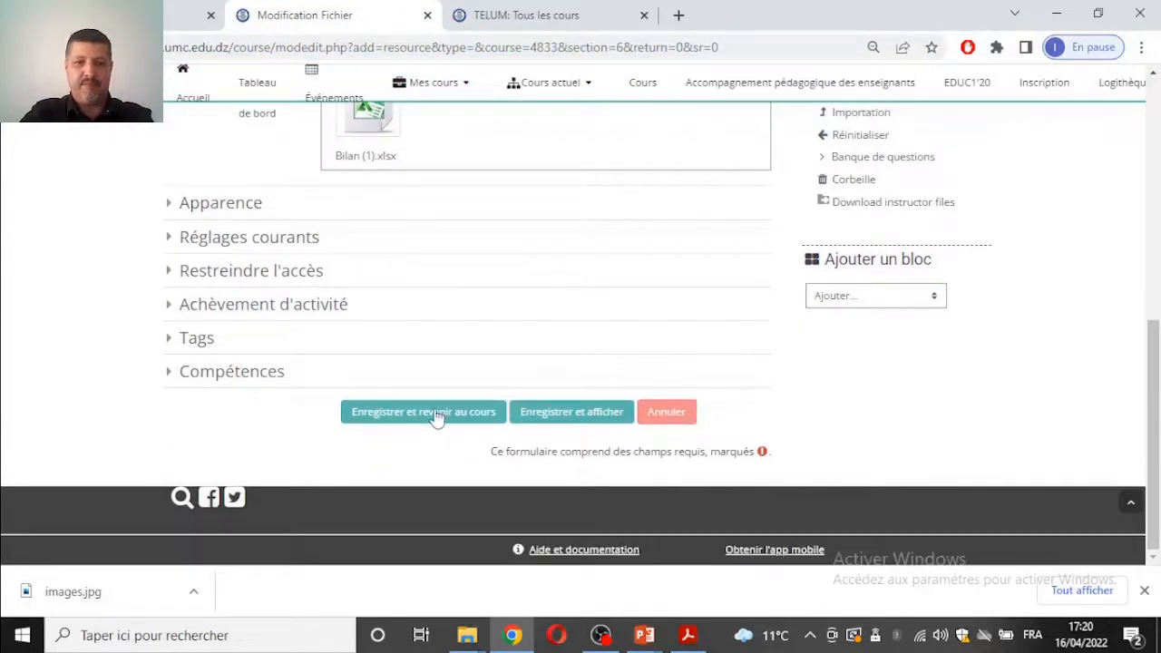
Reload the page for adding a Fichier resource to Chapitre1 to get a blank form.
click(413, 47)
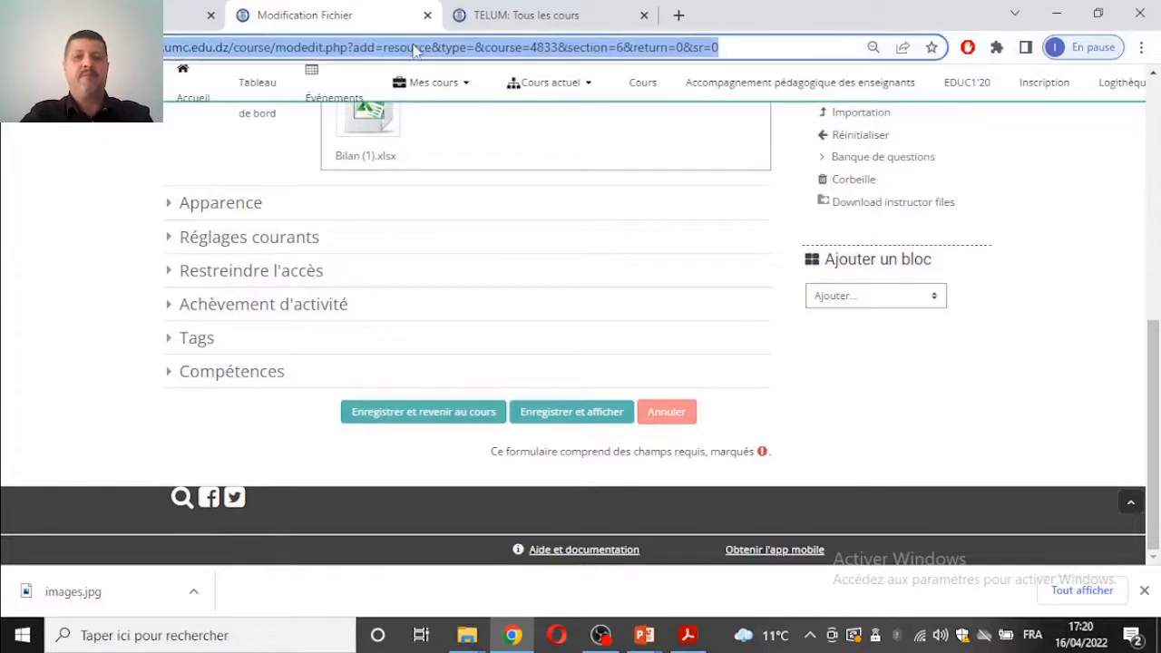
key(Return)
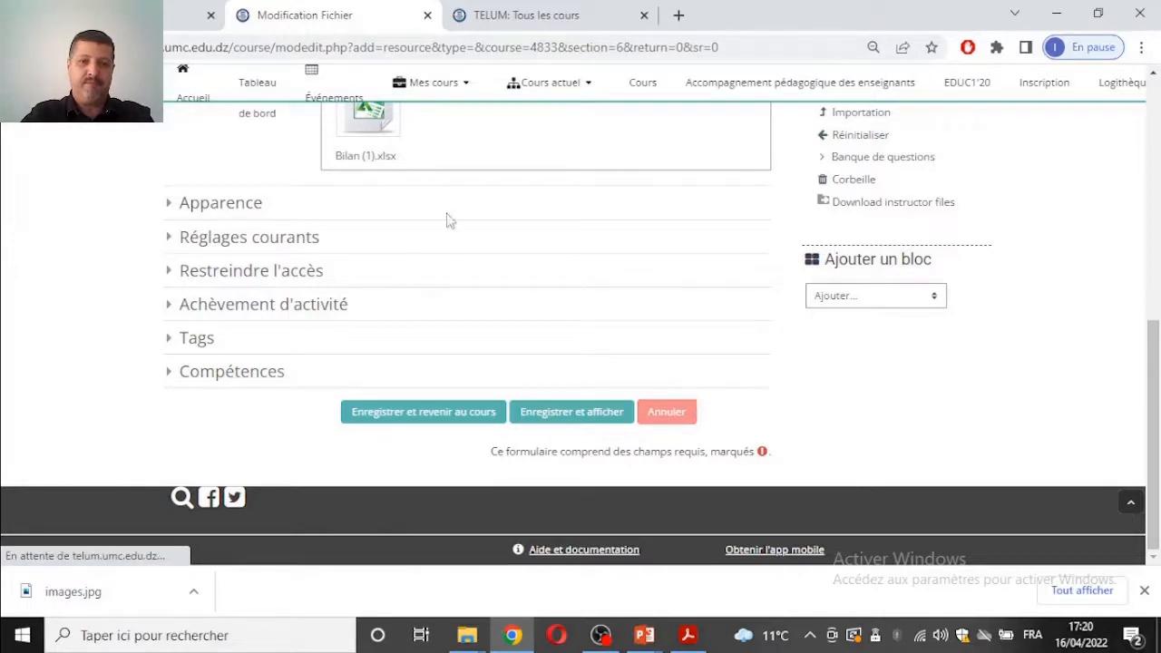
scroll(490, 202, up, 3)
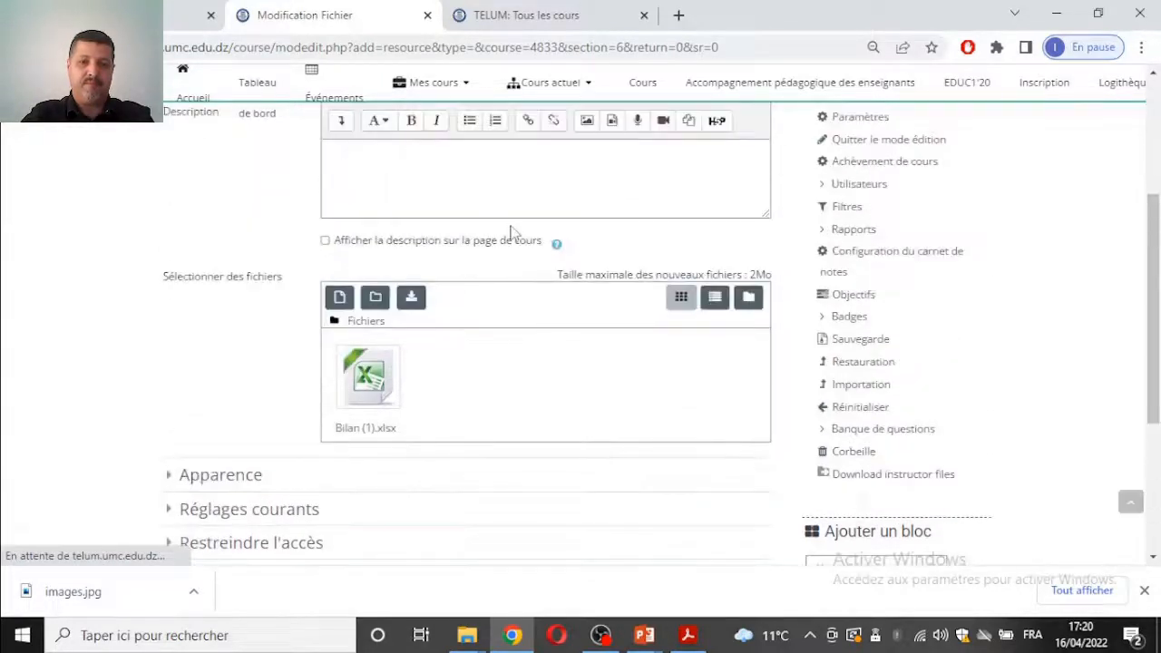
scroll(511, 233, down, 3)
click(559, 414)
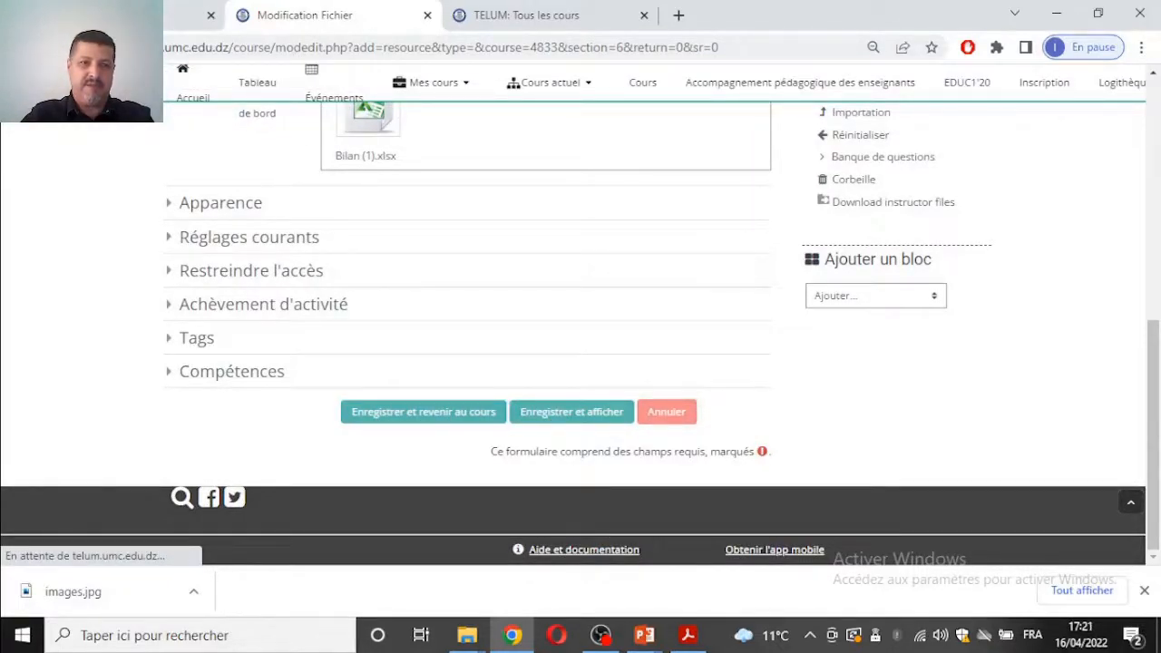
click(201, 49)
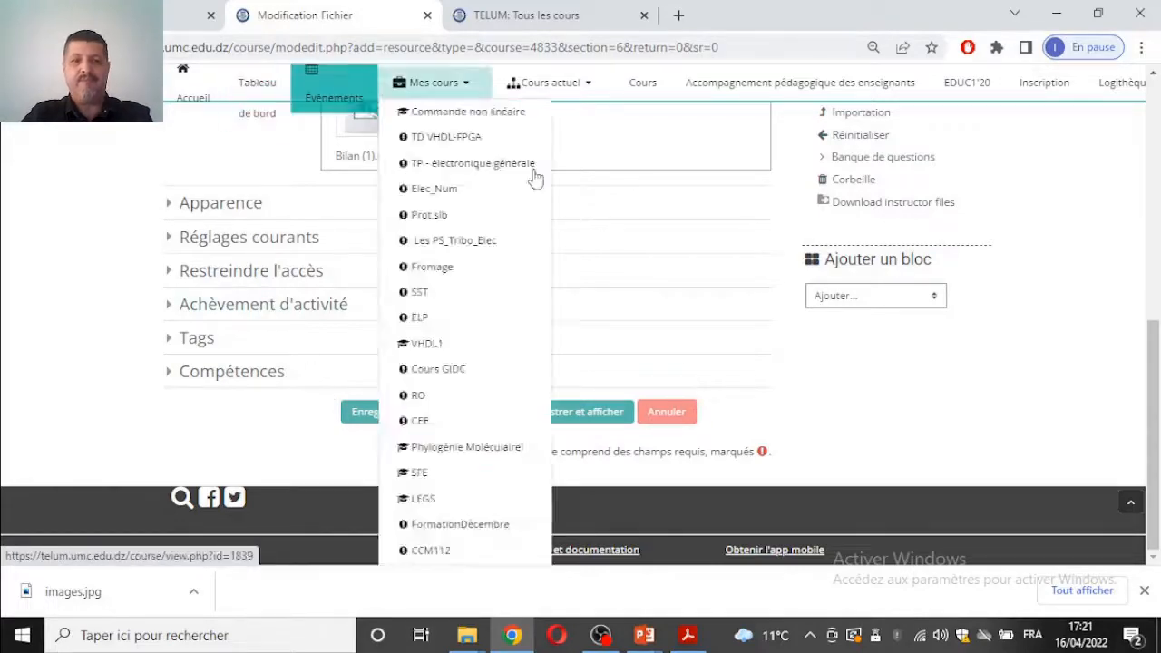
scroll(573, 254, down, 2)
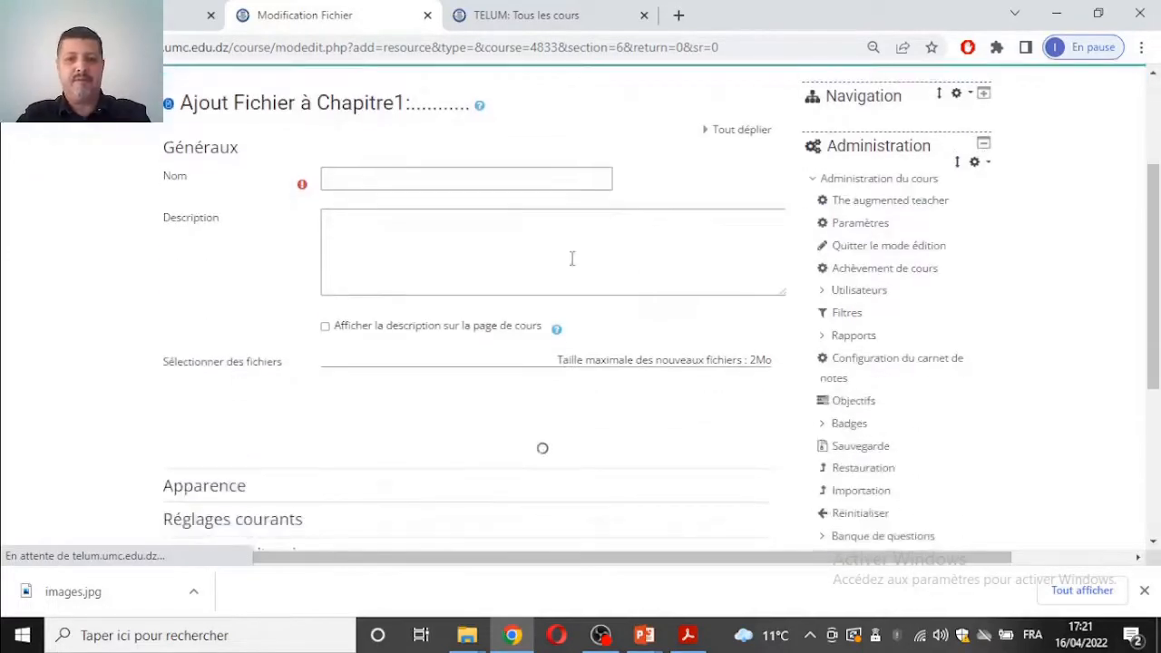
Upload the spreadsheet Bilan (1).xlsx as the file of the new Chapitre1 resource.
scroll(571, 261, down, 3)
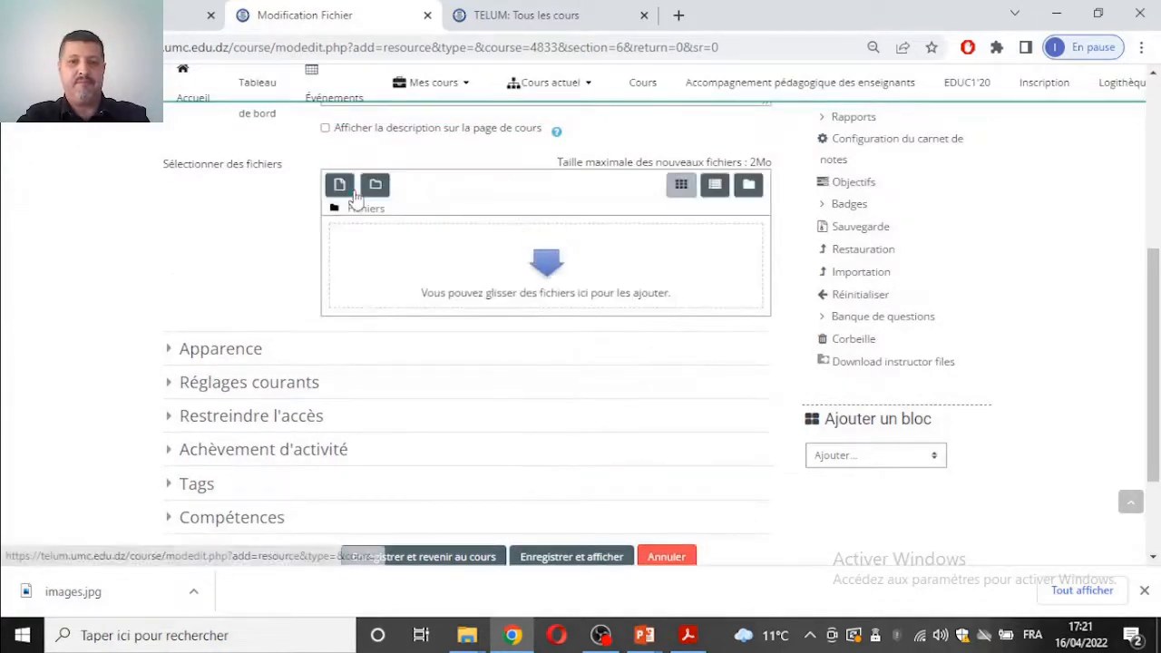
click(350, 188)
click(352, 234)
click(528, 269)
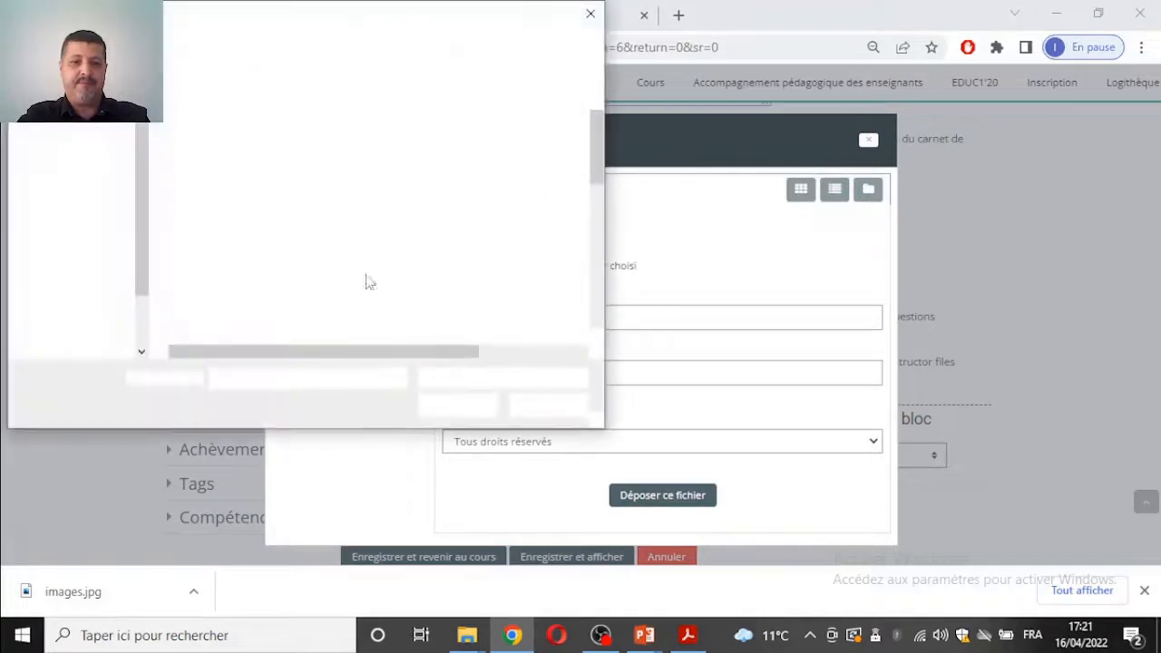
double_click(216, 253)
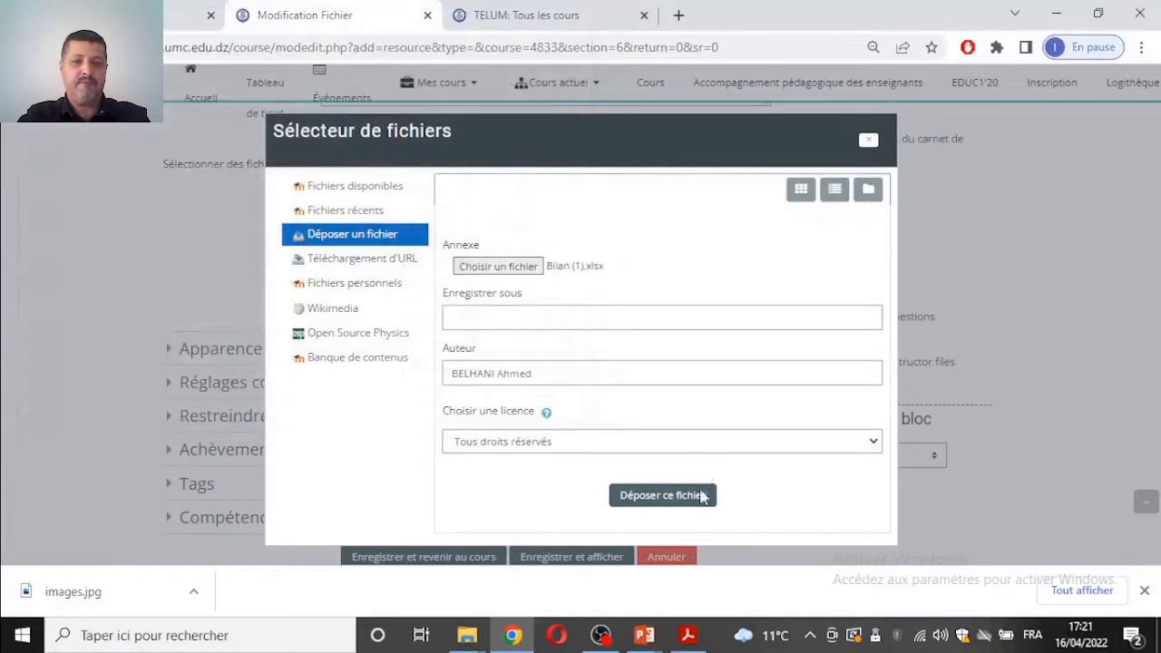
click(682, 496)
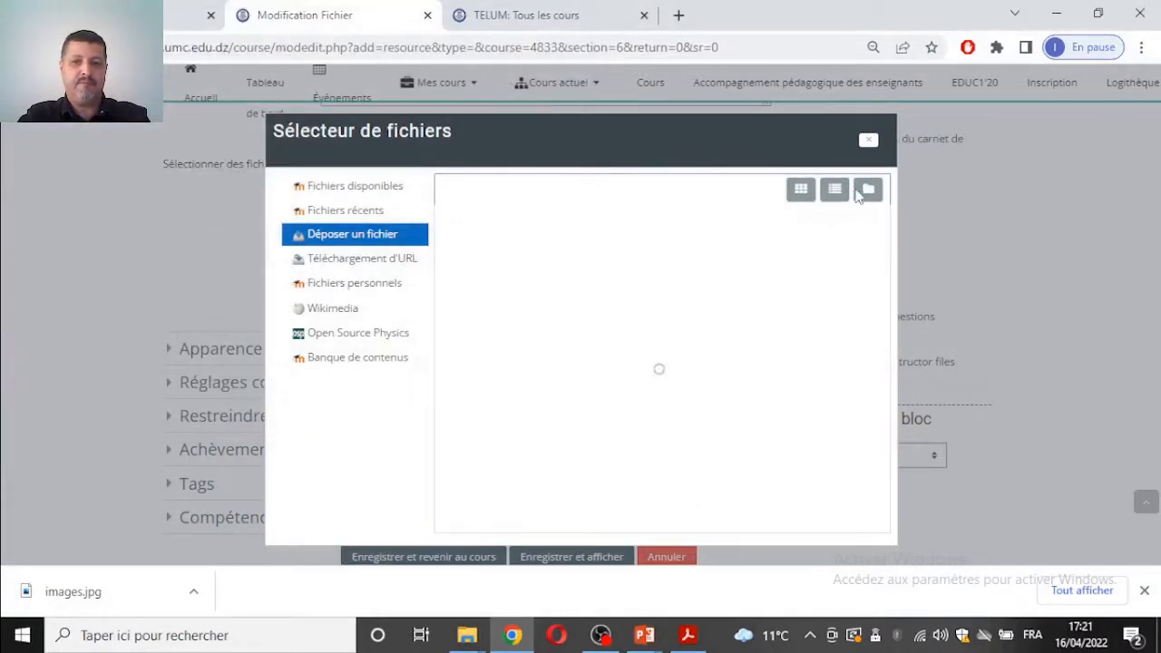
scroll(508, 432, down, 3)
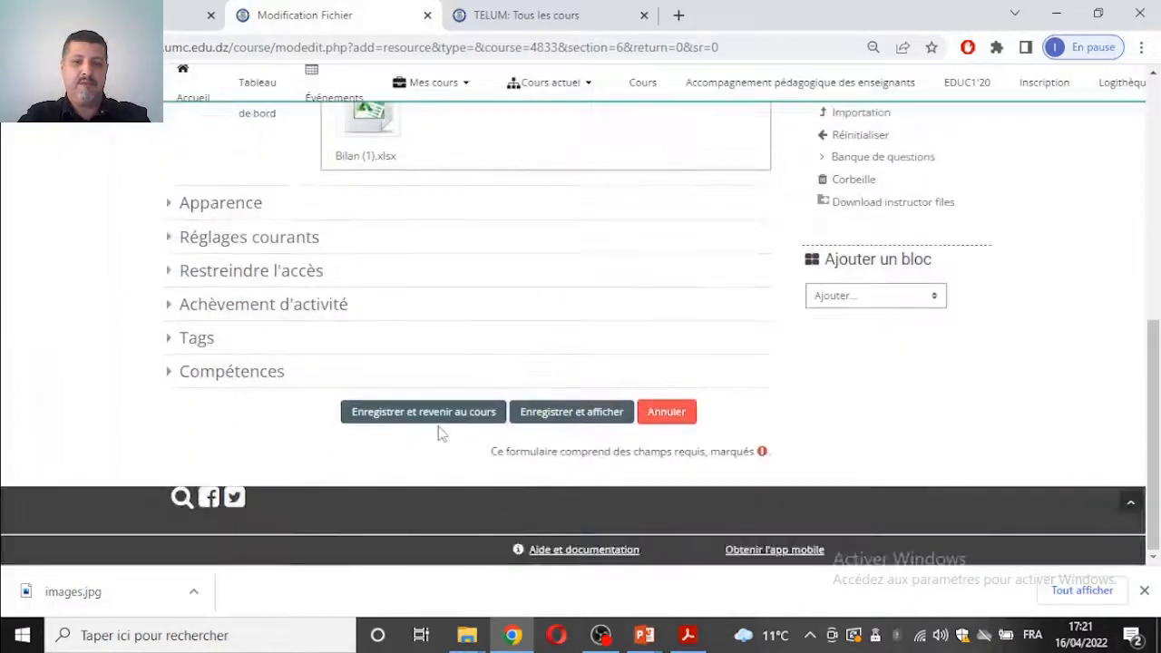
Try to save the new file resource and return to the course.
click(439, 428)
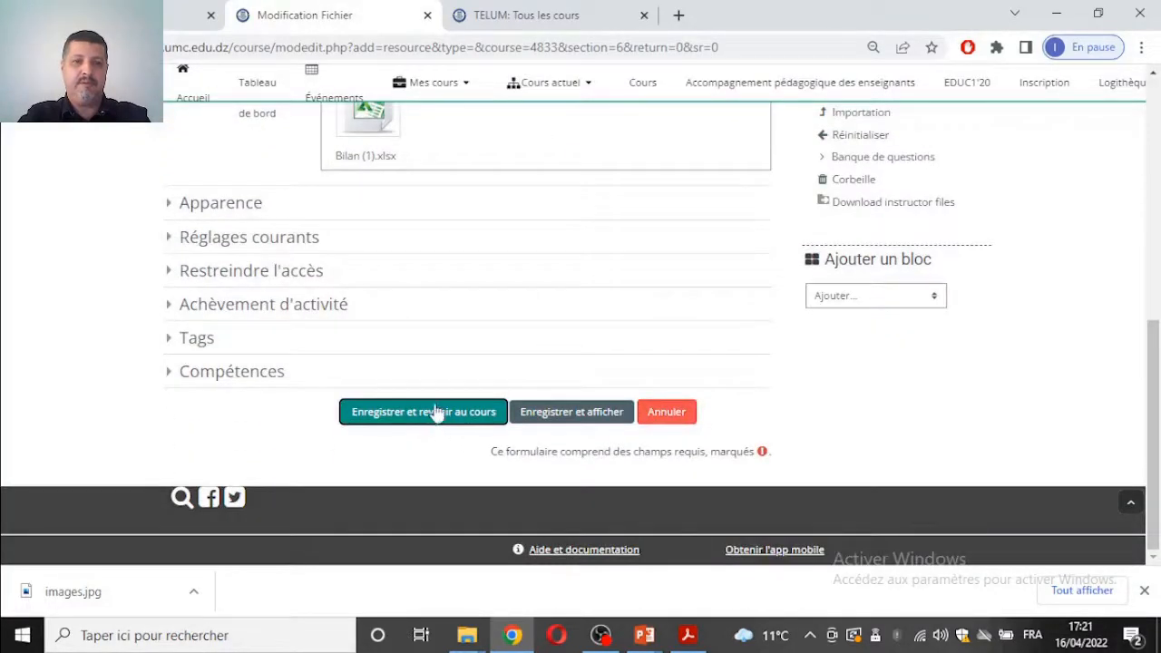
scroll(441, 389, up, 1)
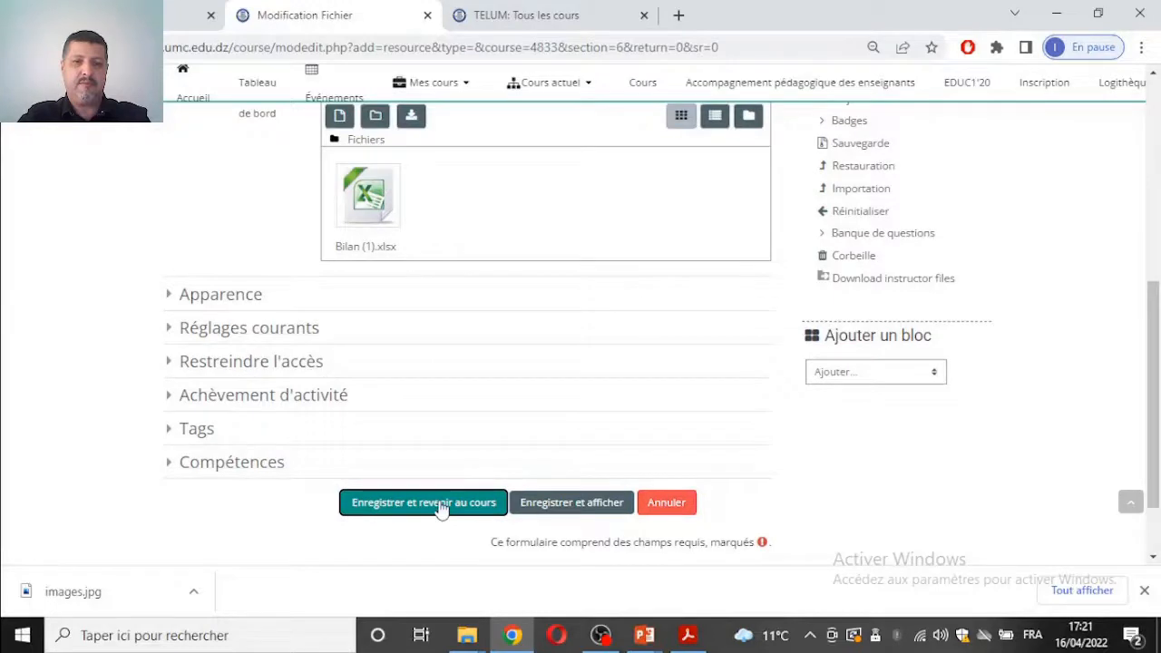
click(440, 504)
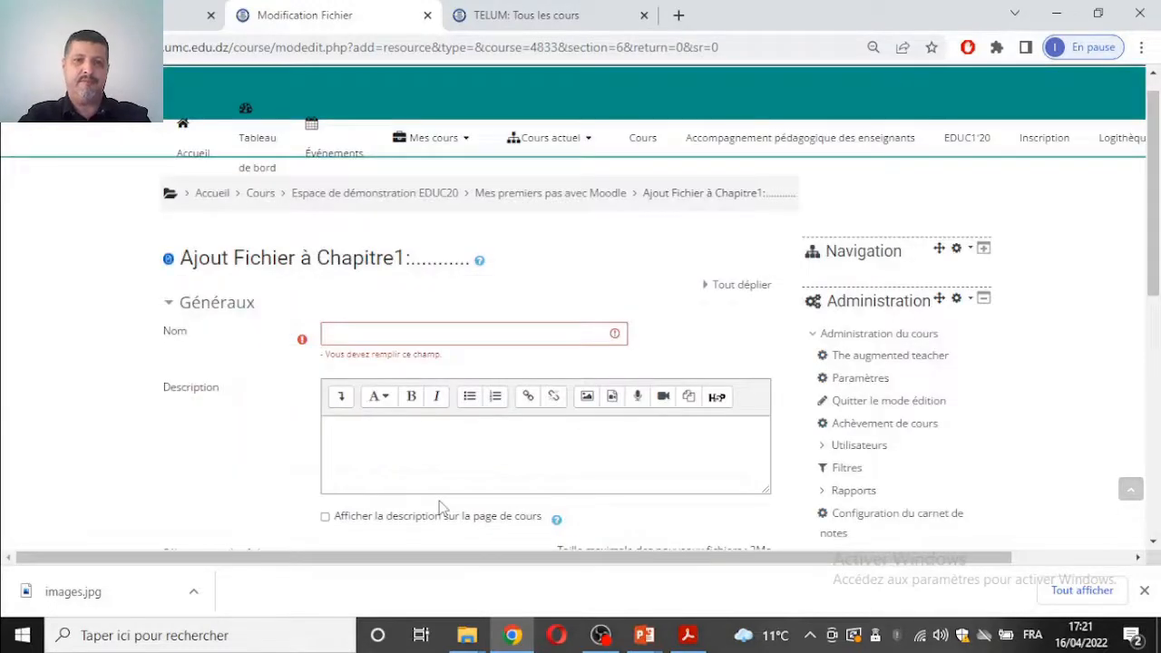
Name the file resource "Introduction", save it and return to the course.
click(372, 336)
text(Int)
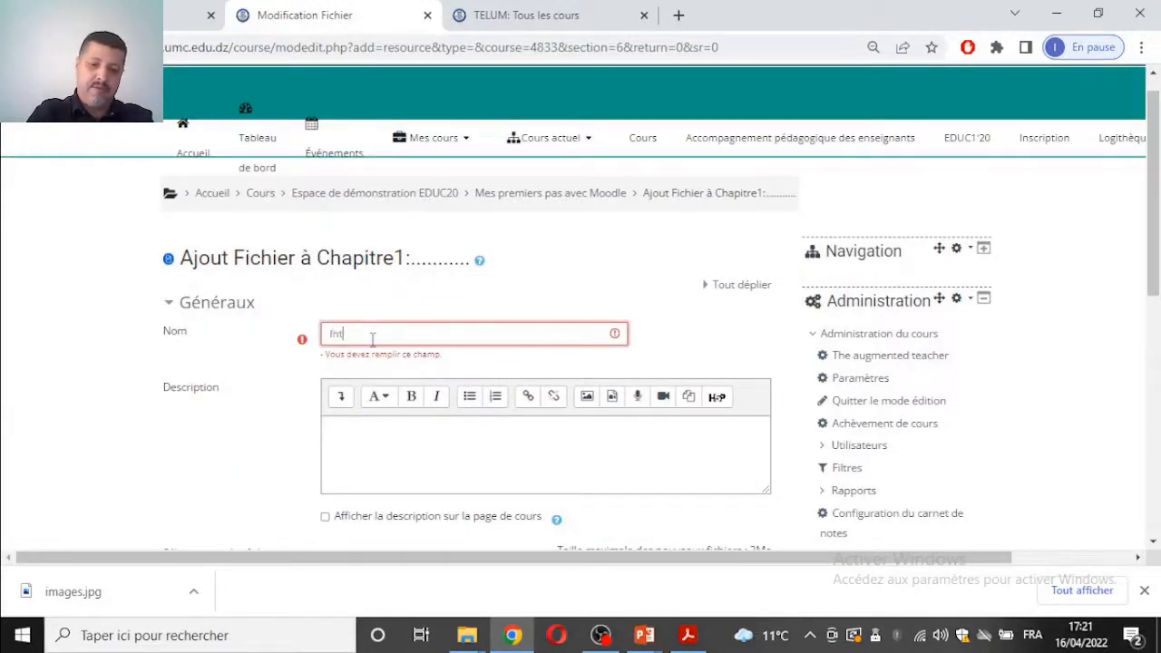
text(ro)
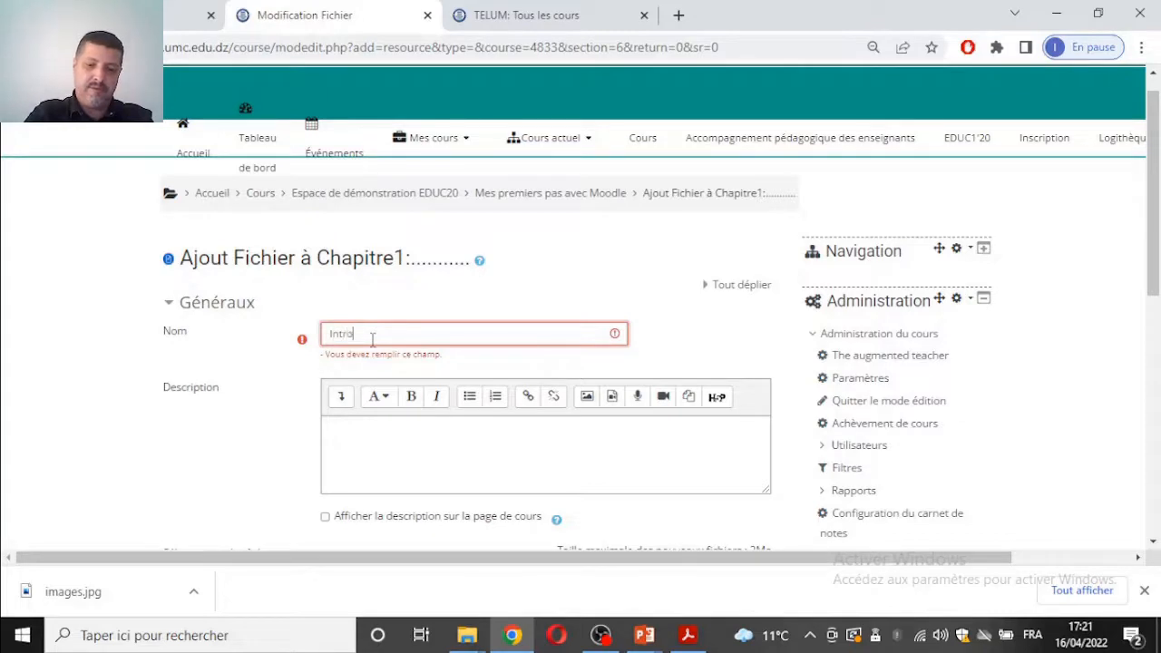
text(duction)
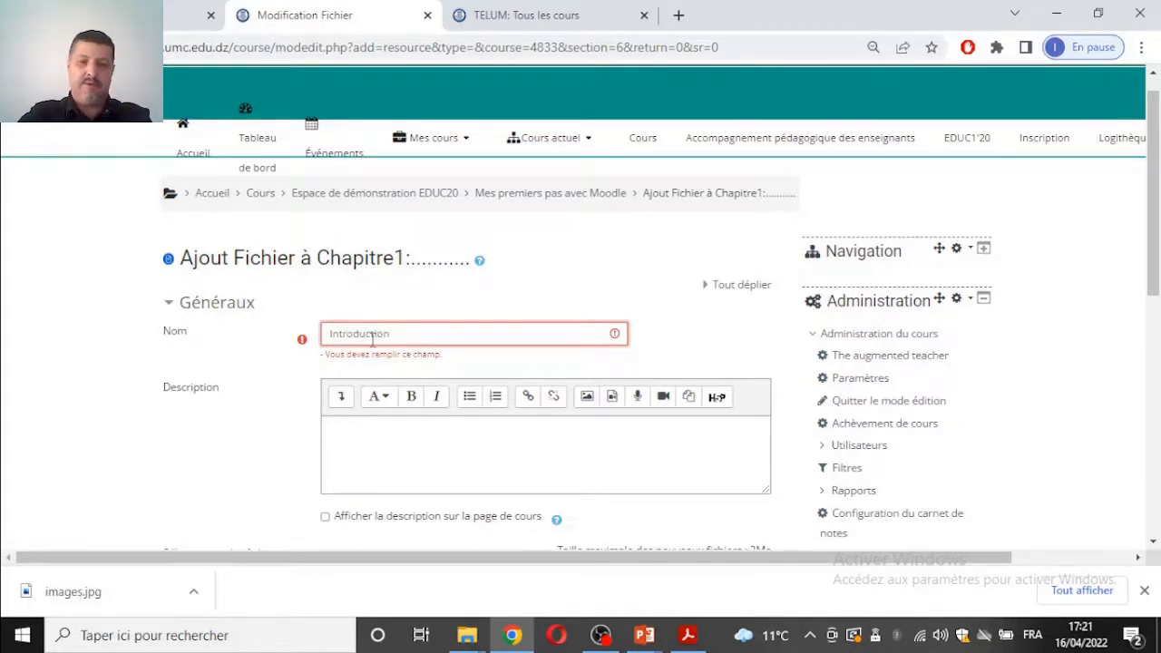
scroll(511, 410, down, 3)
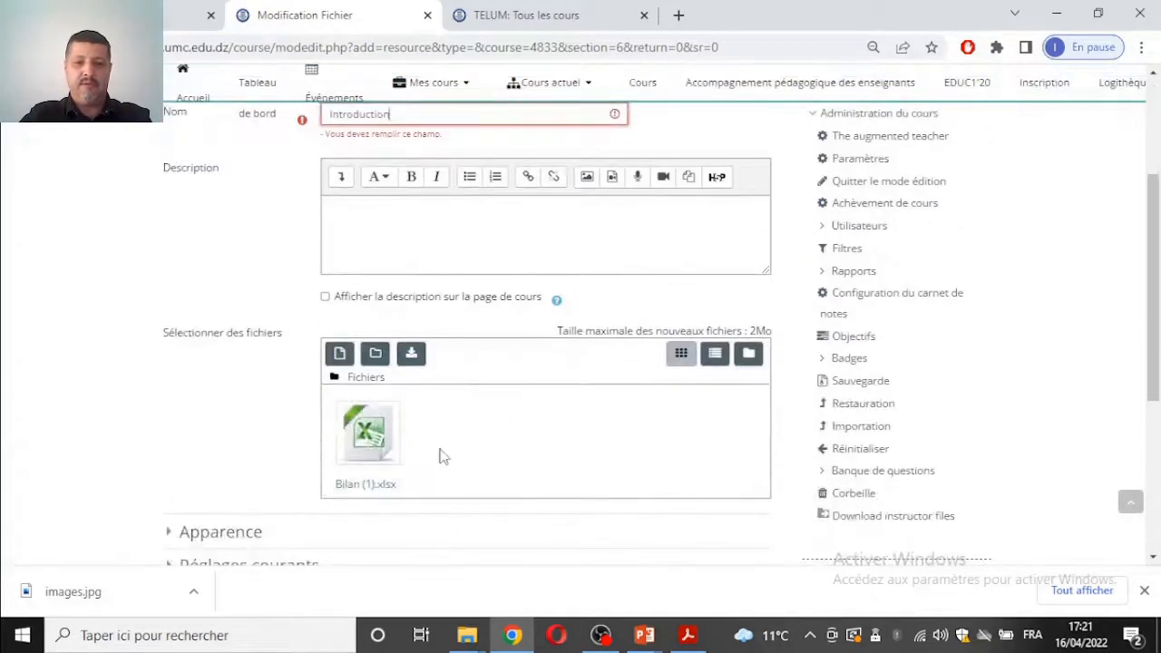
scroll(433, 444, down, 3)
click(442, 479)
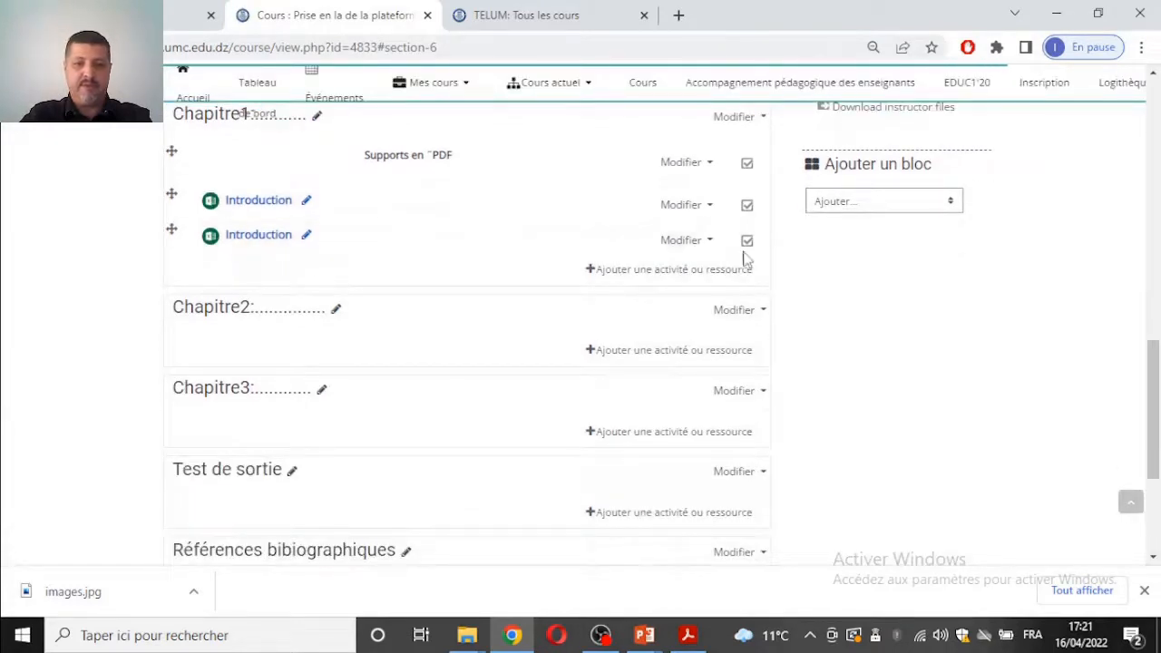
Leave editing mode and open the first Introduction file in Chapitre1 to check it, cancelling the download.
scroll(746, 259, up, 3)
scroll(892, 260, up, 2)
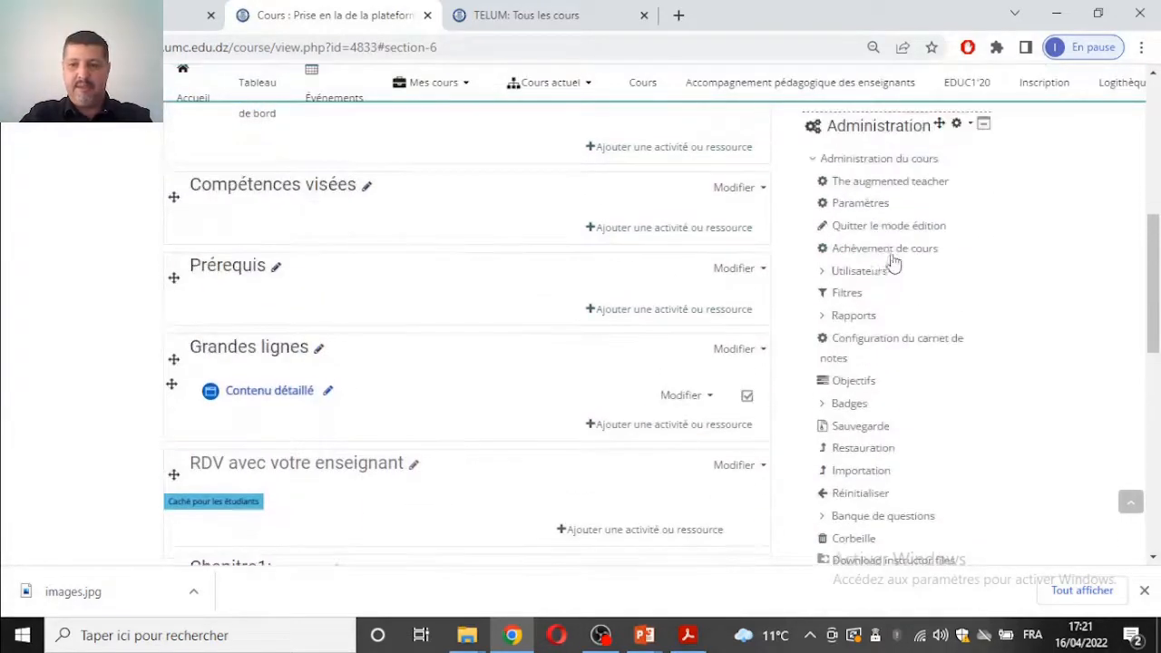
click(881, 232)
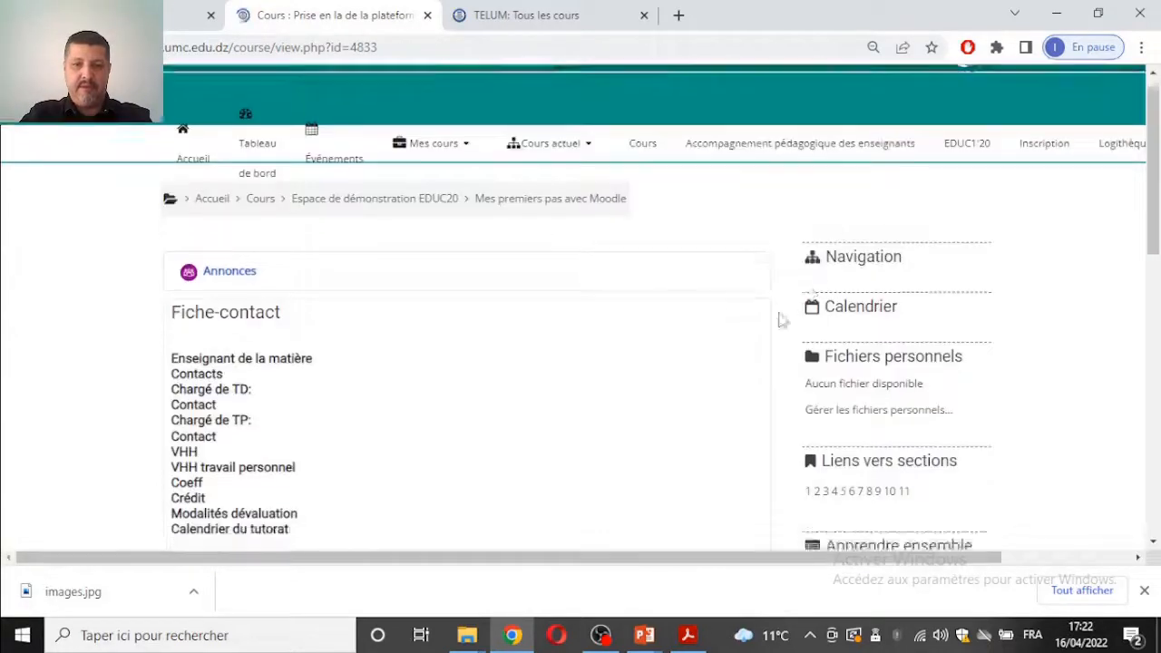
scroll(529, 294, down, 4)
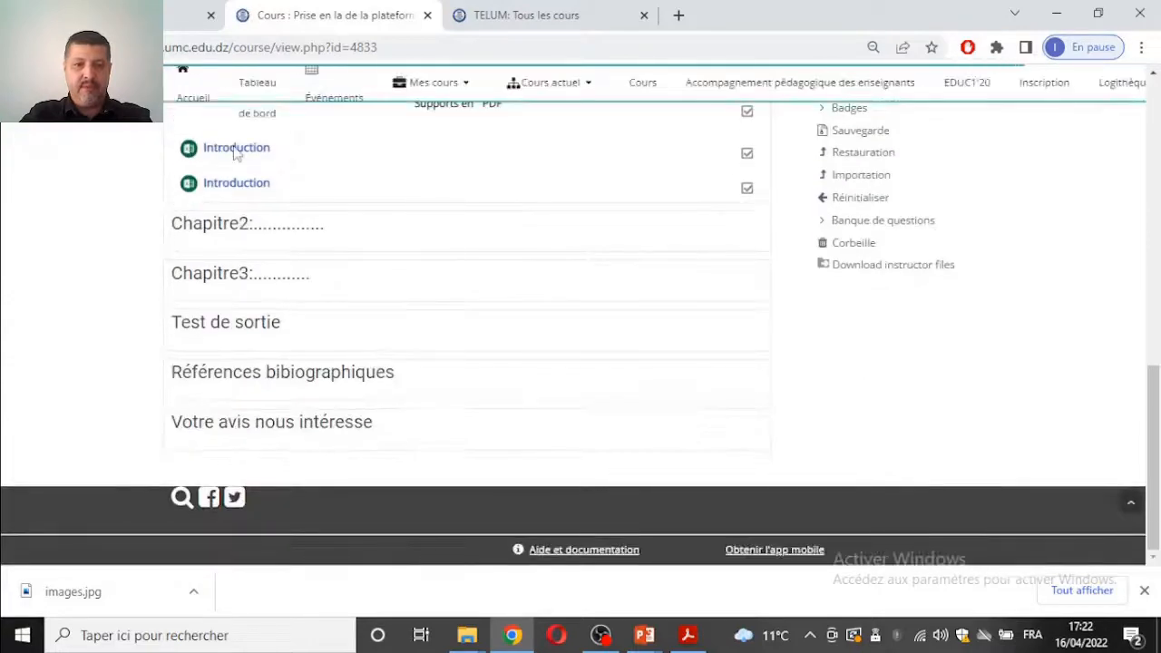
scroll(279, 151, up, 1)
click(241, 250)
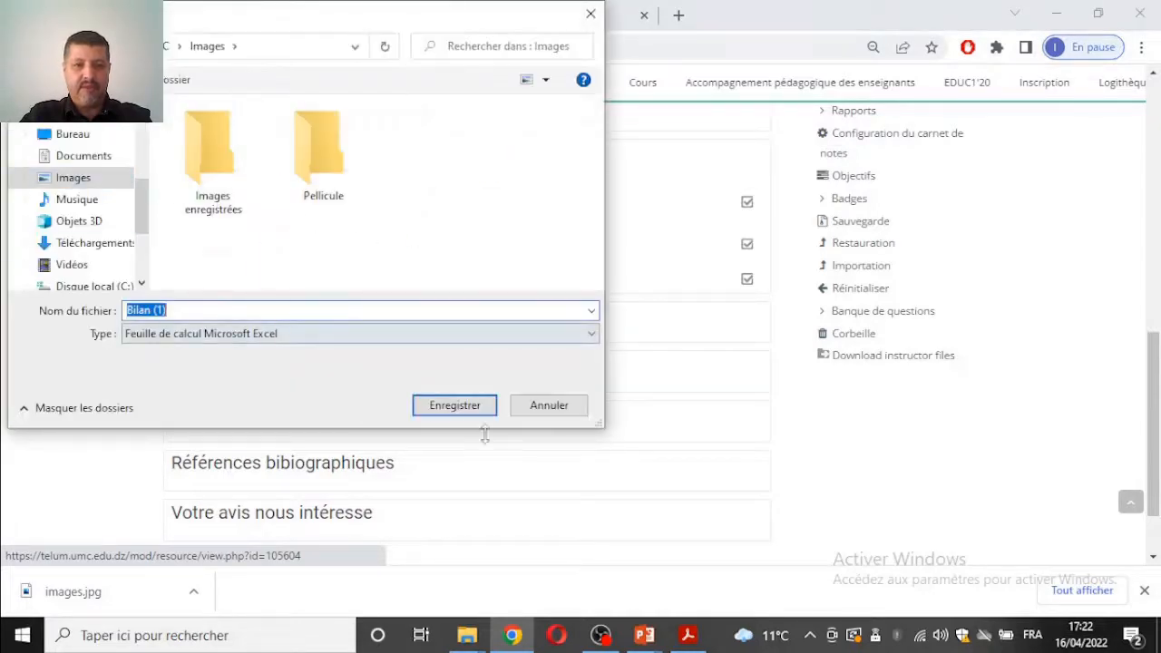
click(569, 406)
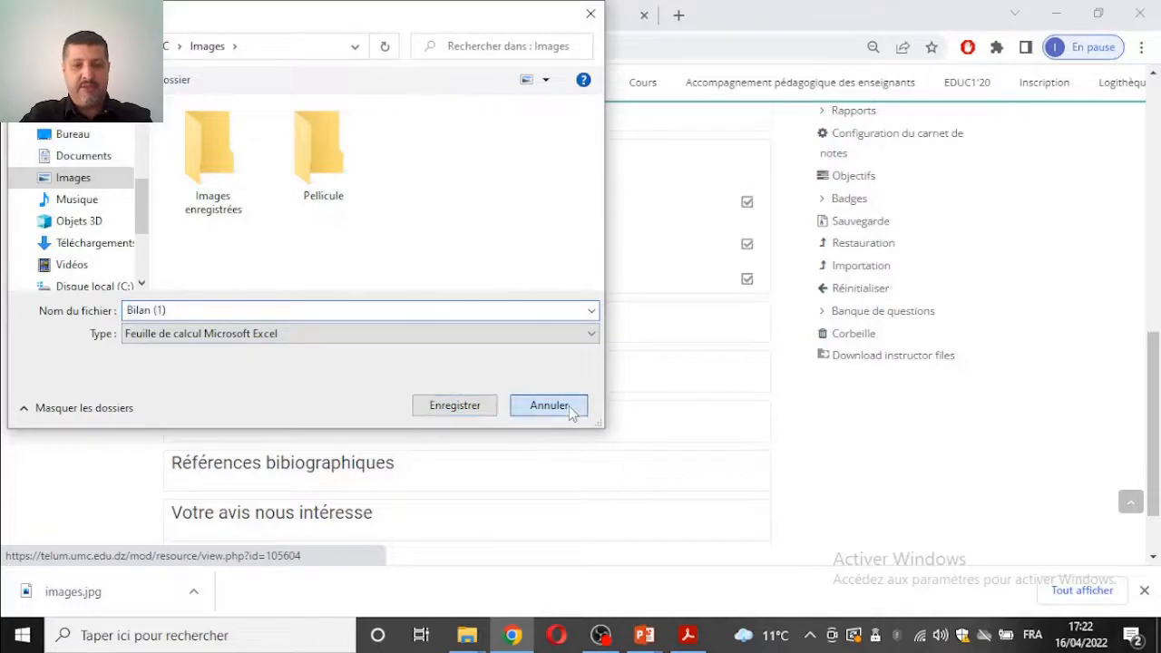
Turn editing mode back on and duplicate the PDF supports label in Chapitre1.
scroll(820, 199, up, 1)
scroll(863, 178, up, 3)
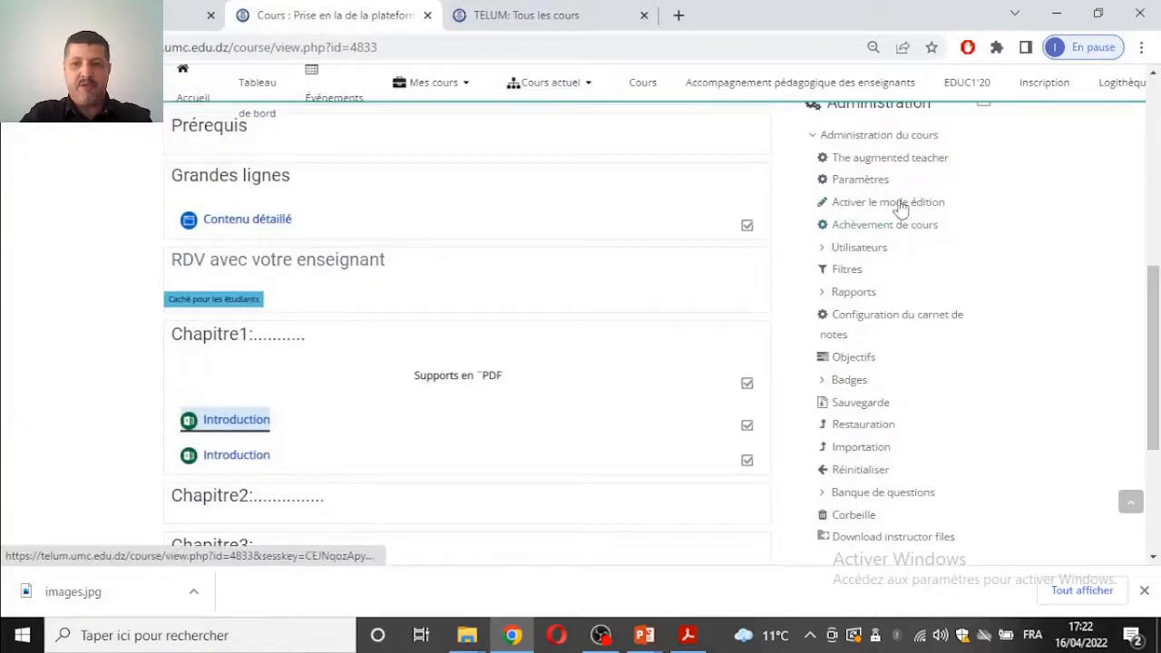
click(900, 209)
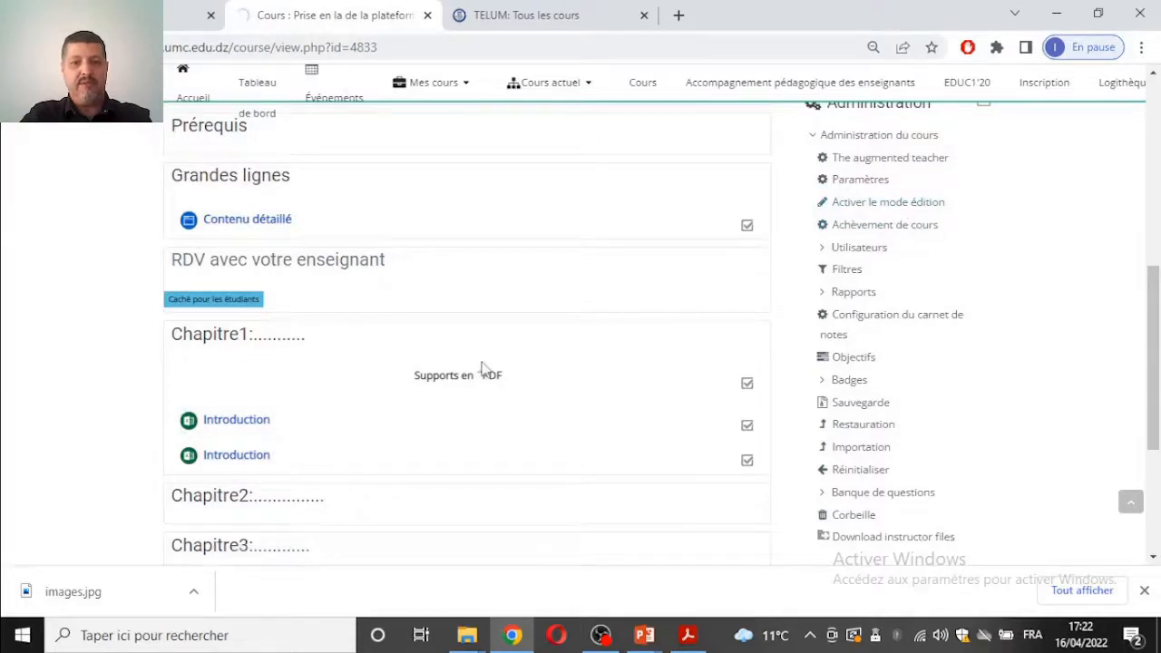
scroll(531, 367, down, 1)
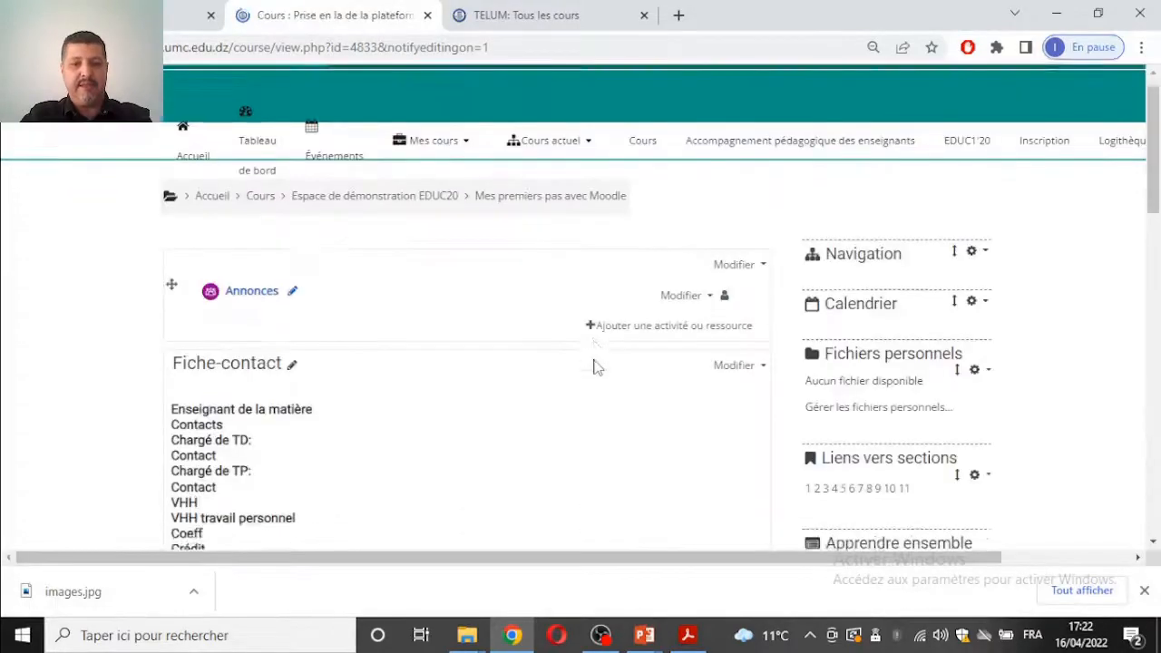
scroll(596, 367, down, 12)
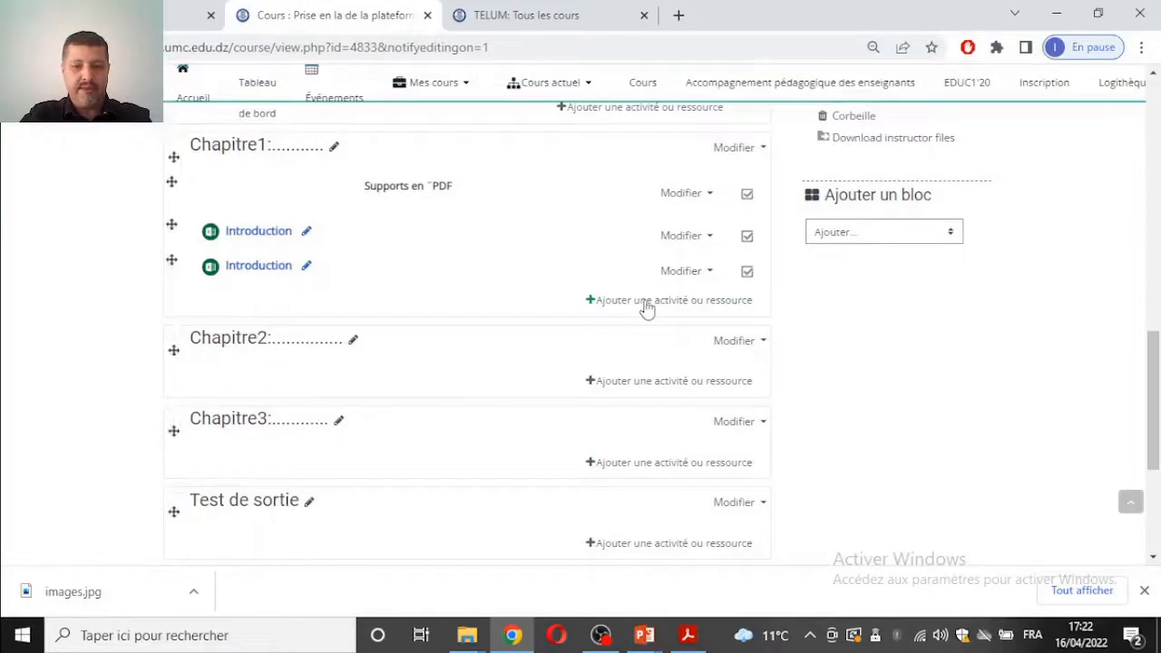
click(682, 193)
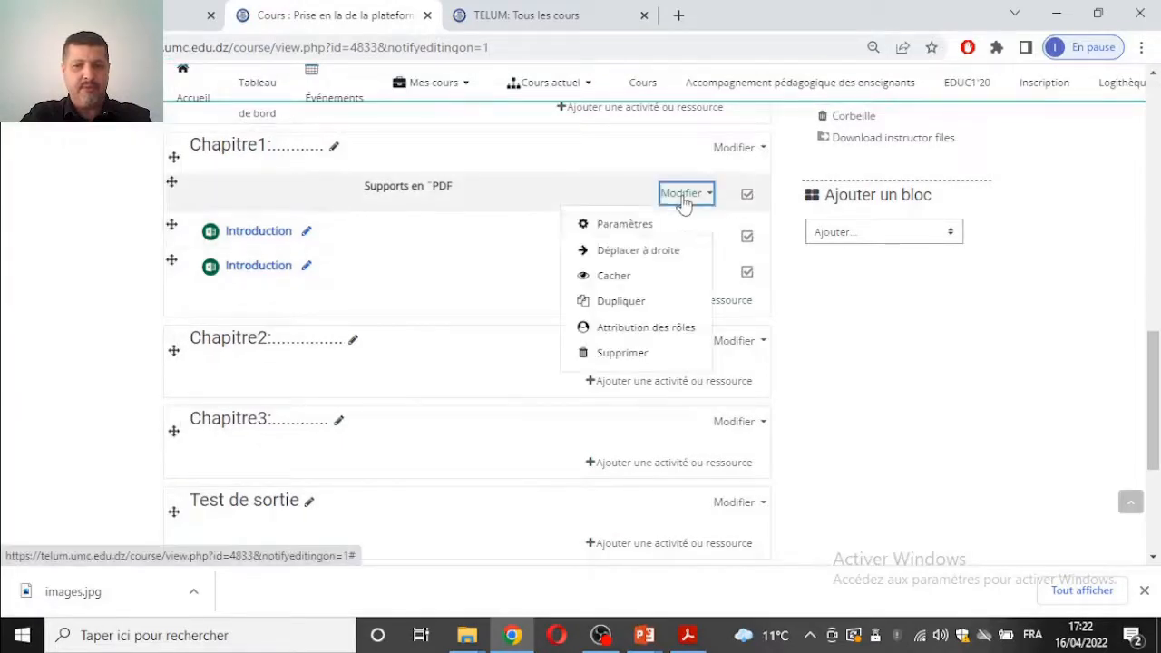
click(649, 302)
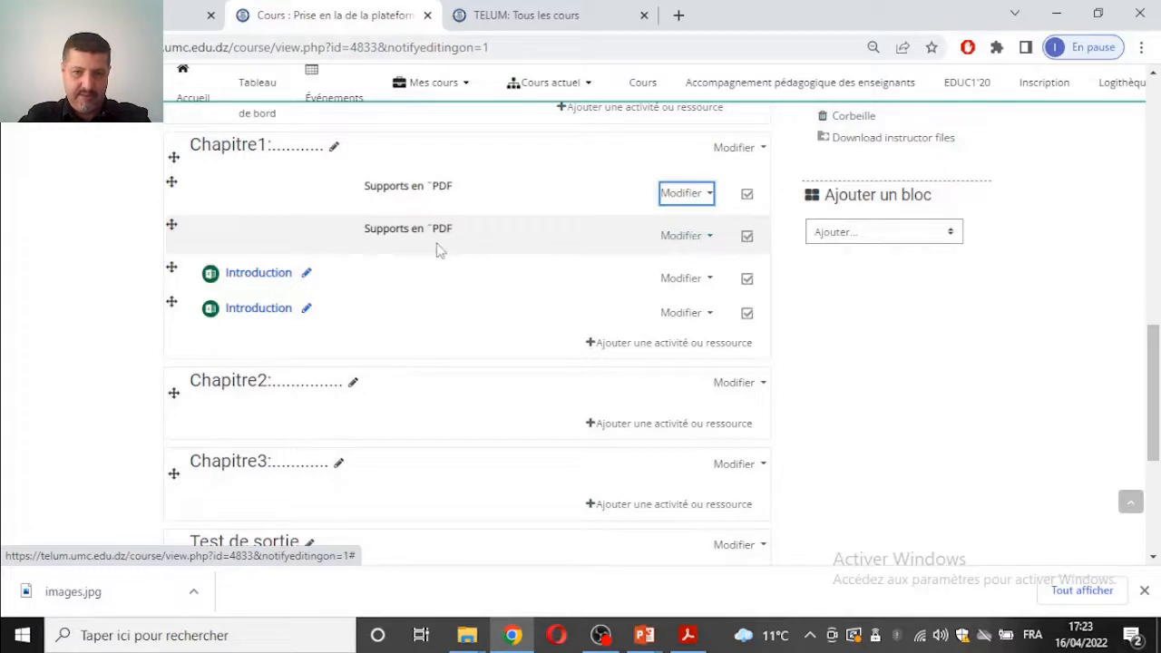
Move the duplicated supports label below both Introduction files in Chapitre1, change its text to "Ressources externes" and save it.
drag(173, 226, 182, 306)
click(678, 308)
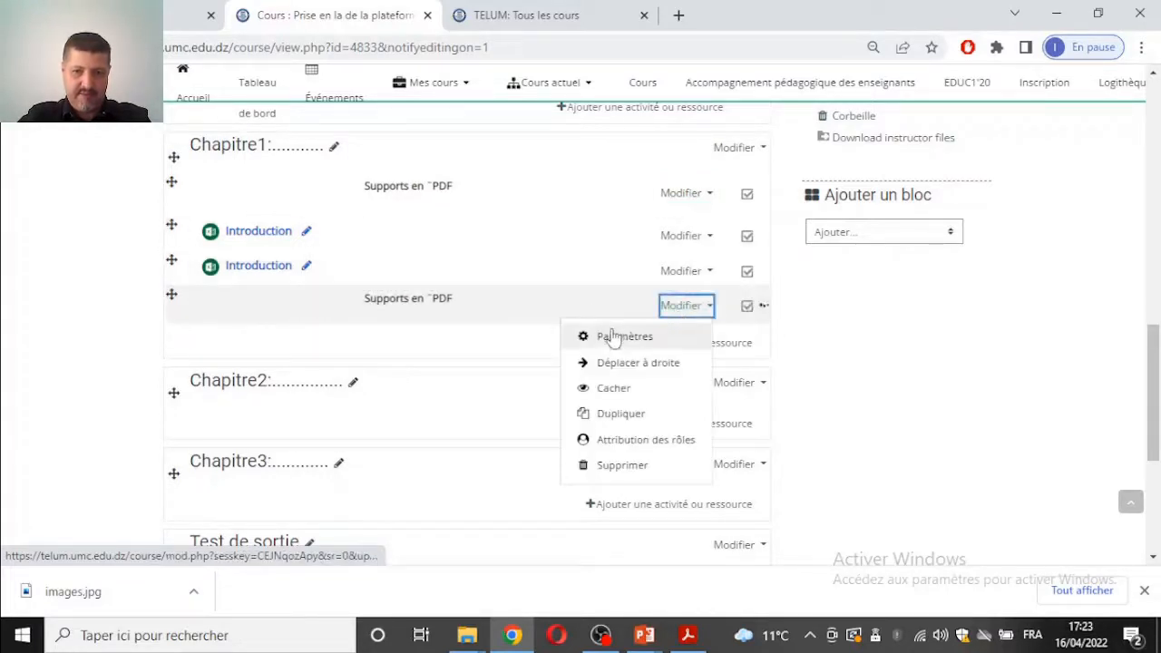
click(614, 336)
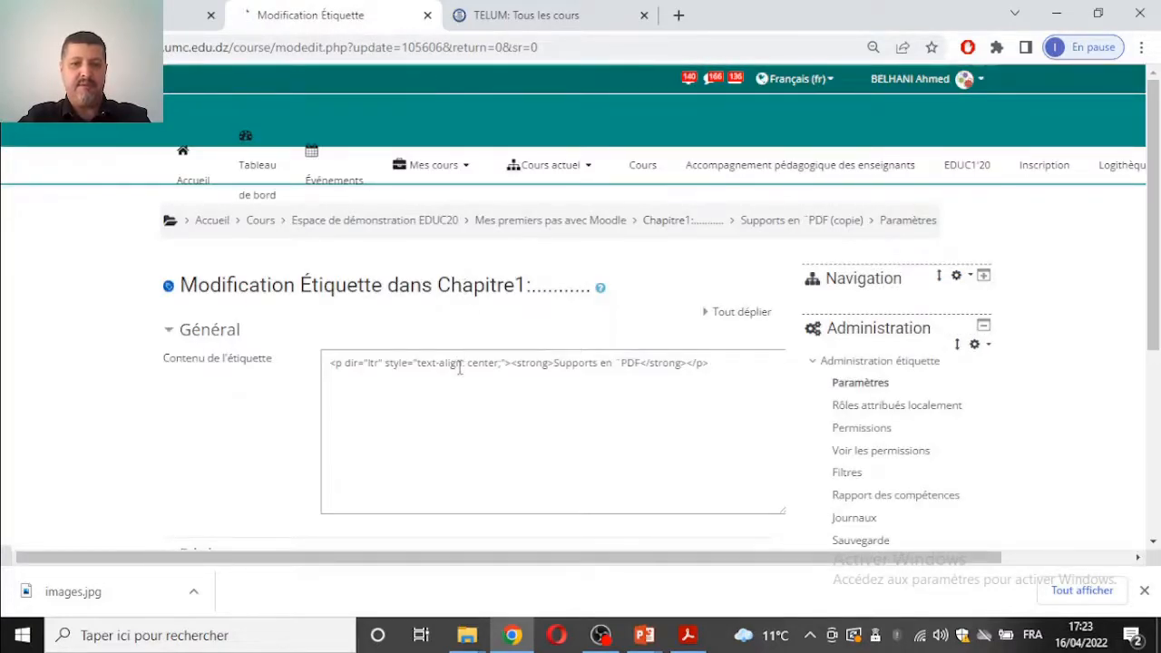
click(578, 405)
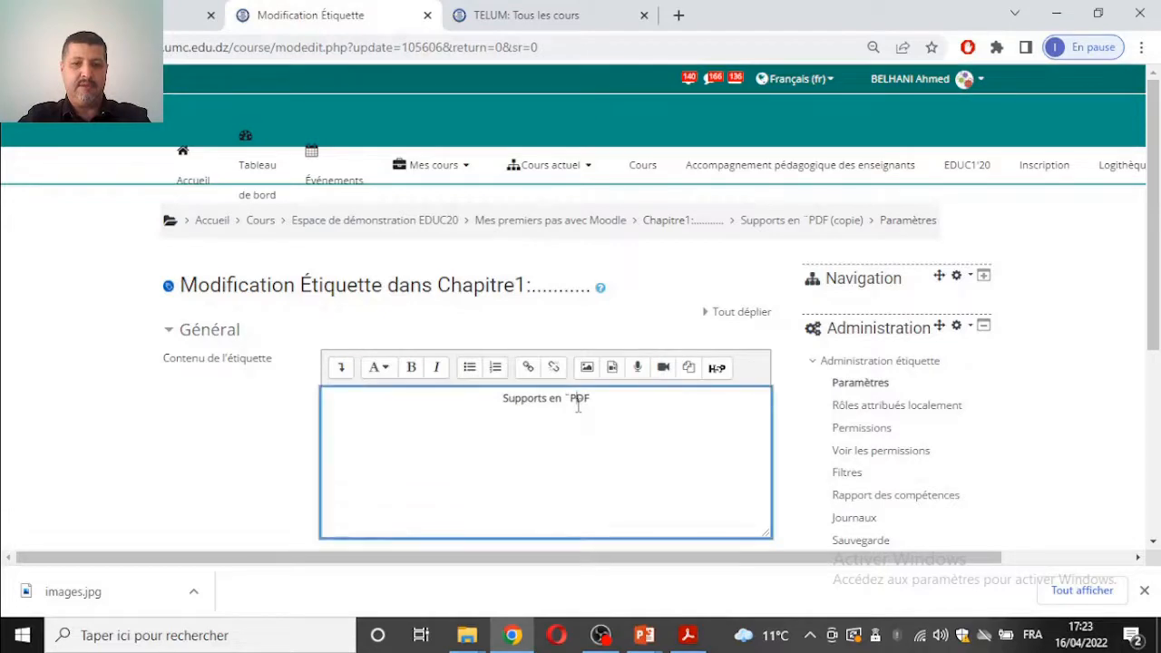
triple_click(600, 396)
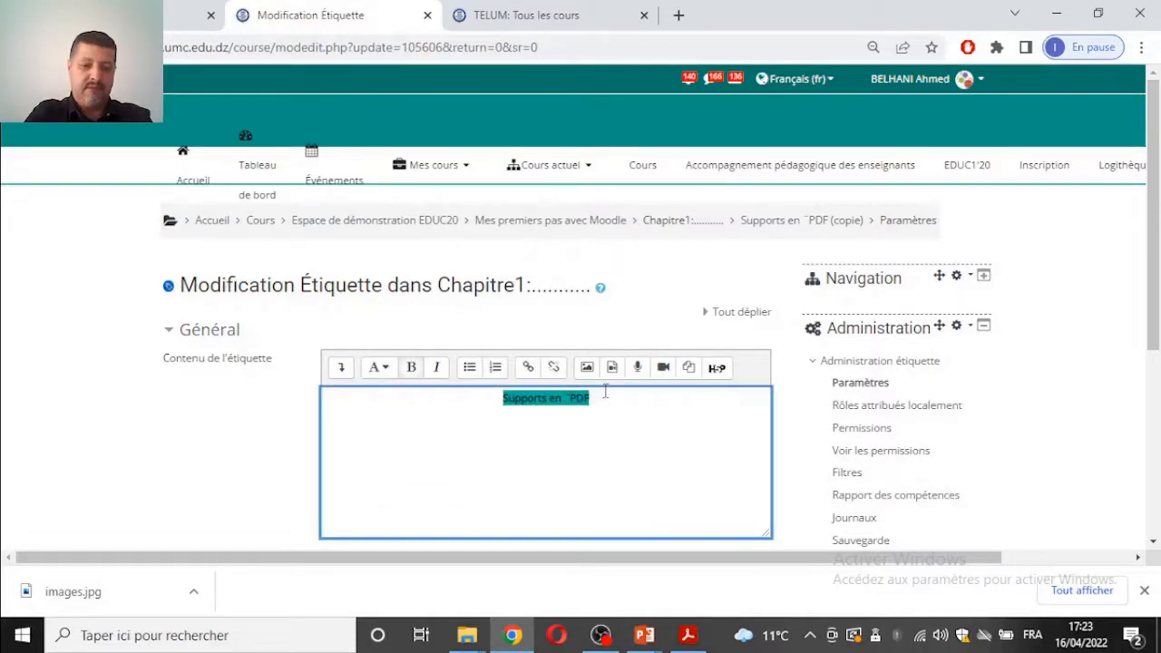
text(Ressources )
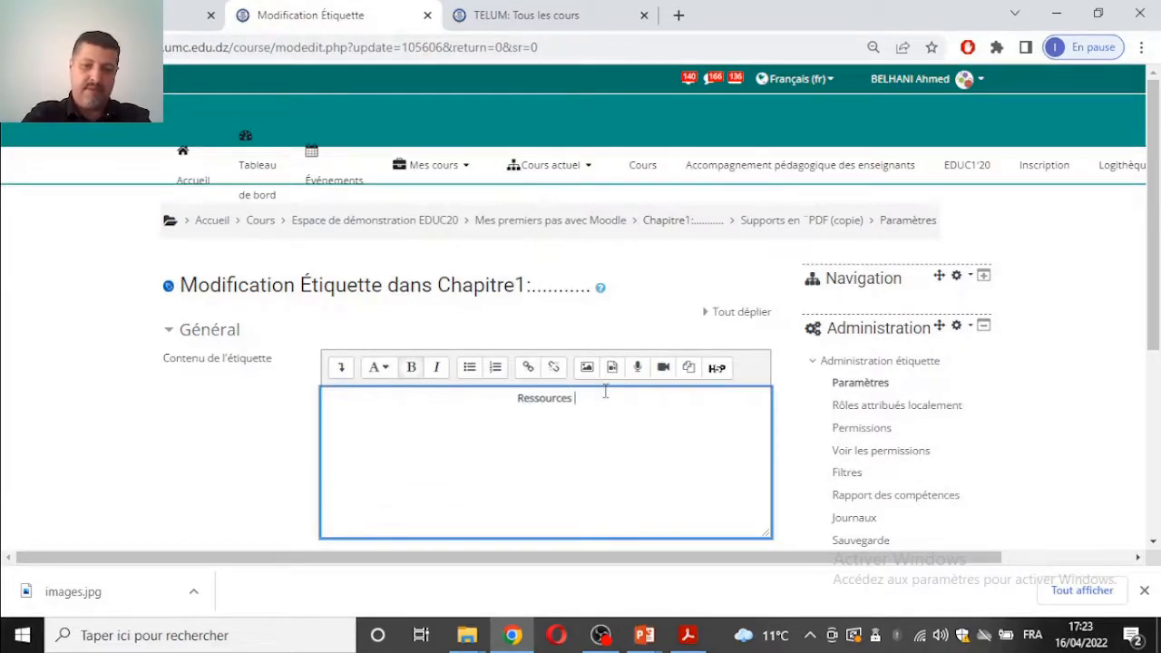
text(externes)
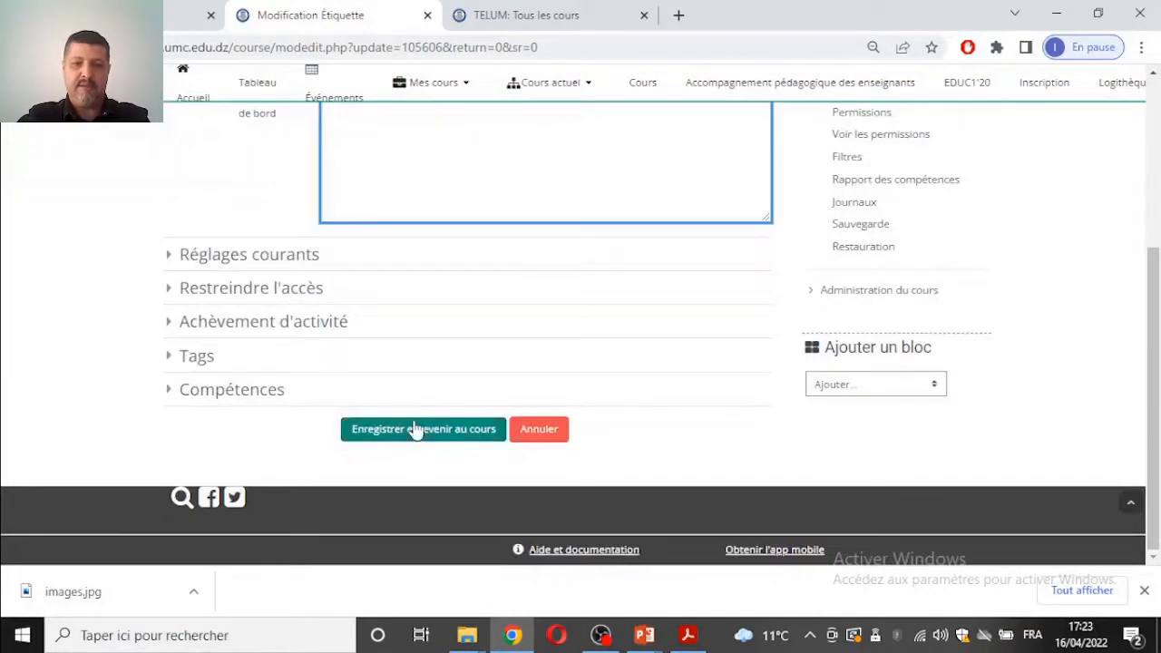
click(418, 429)
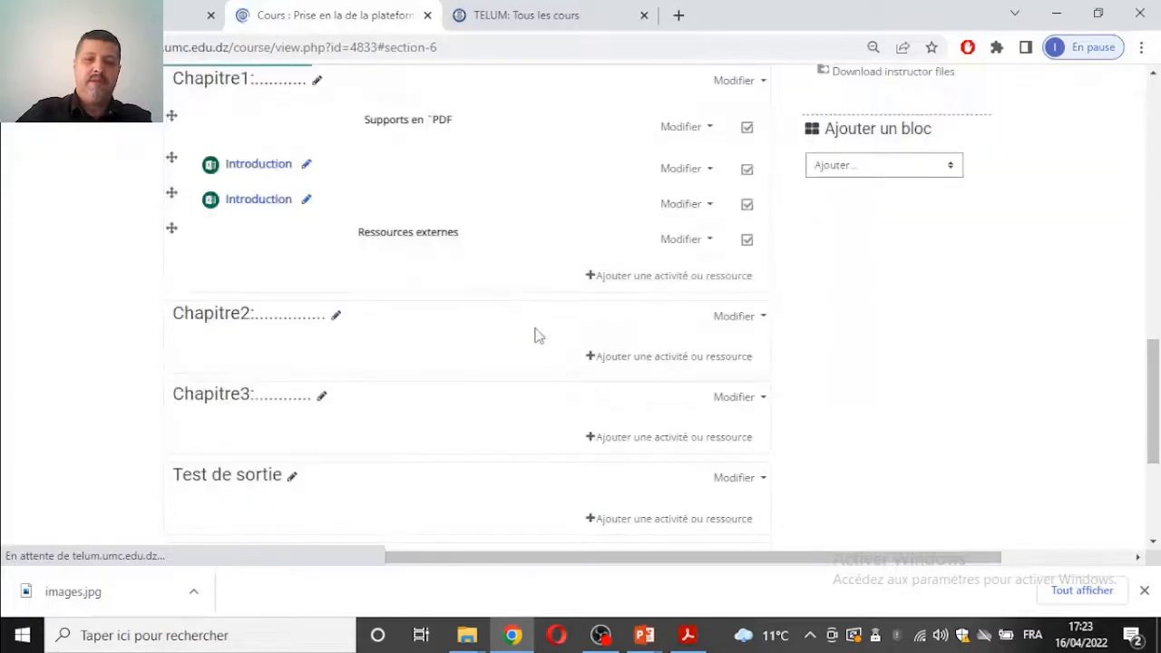
Add a Dossier resource to Chapitre1 and name it "Pour allez plus moins".
scroll(537, 334, down, 1)
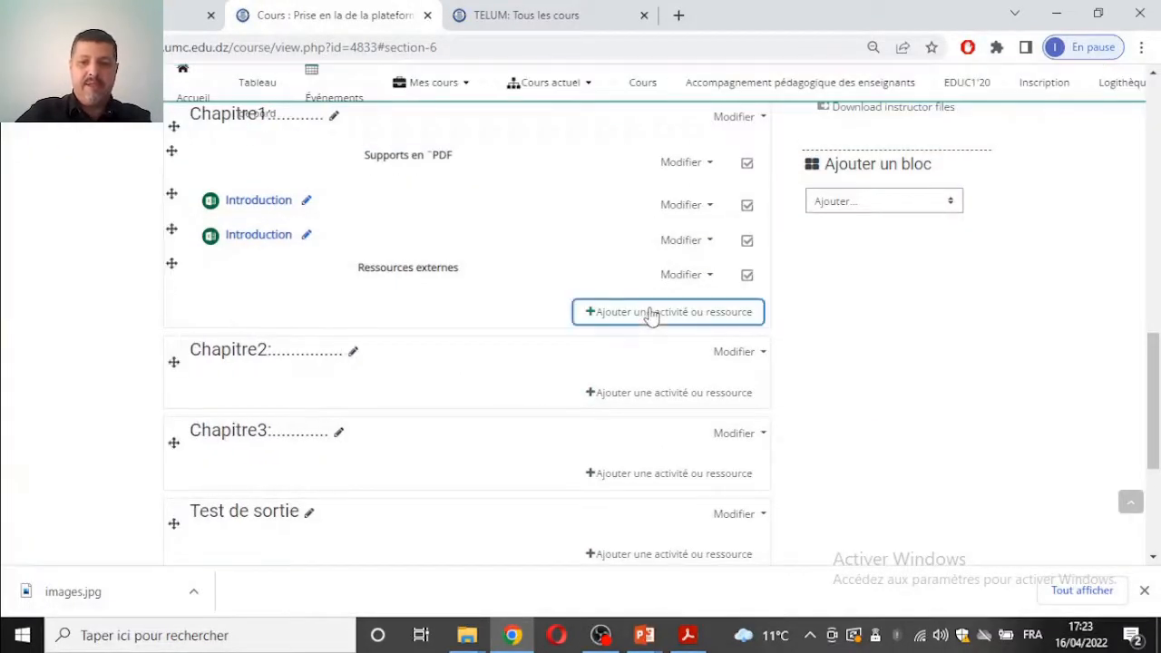
click(651, 314)
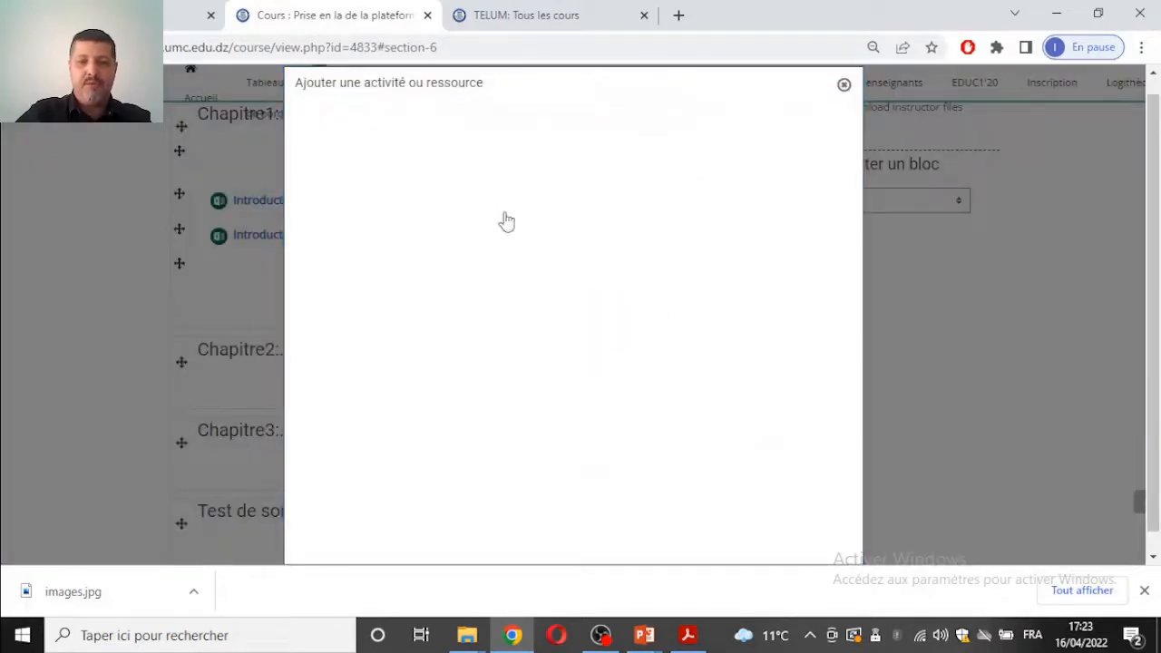
click(503, 173)
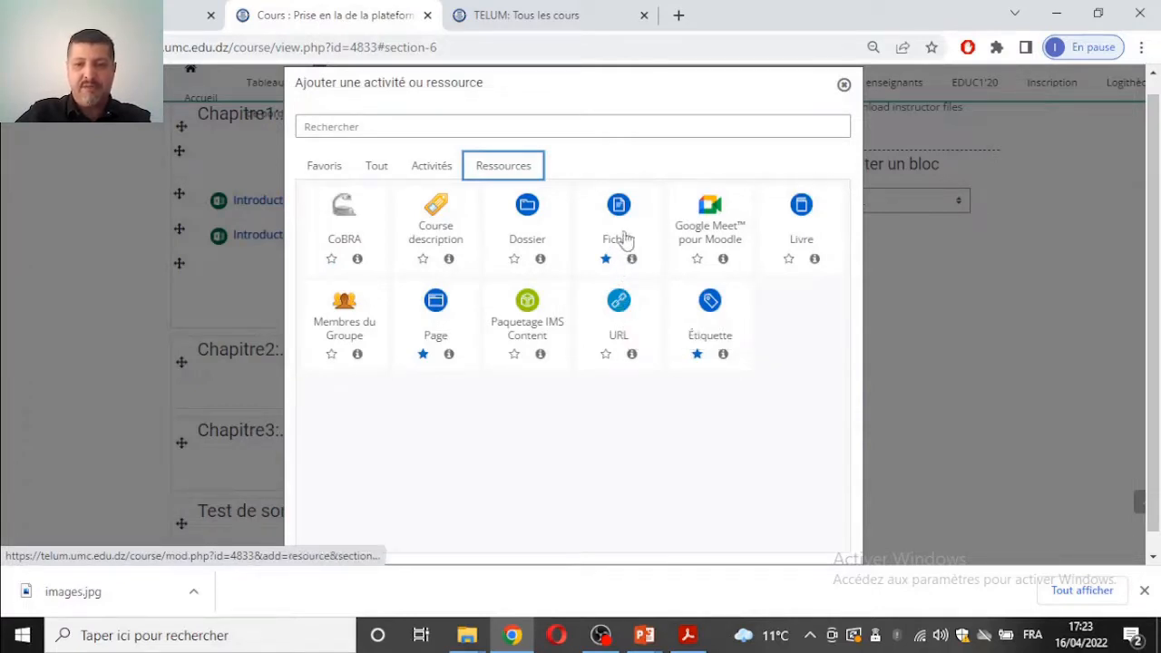
click(514, 260)
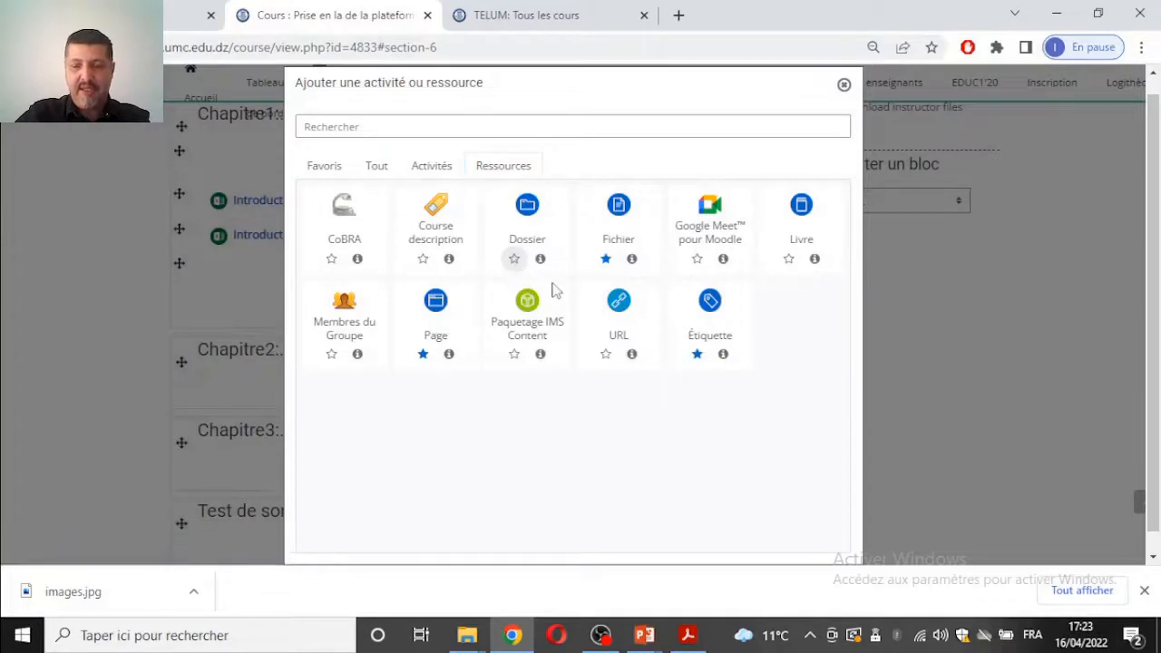
click(530, 224)
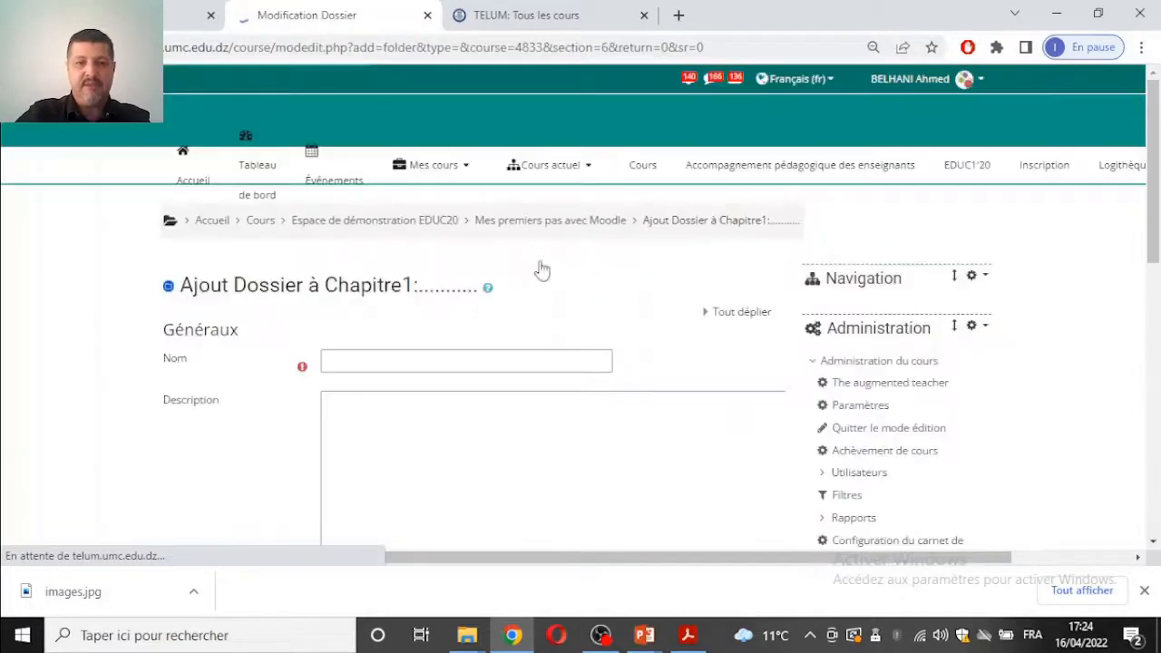
click(425, 359)
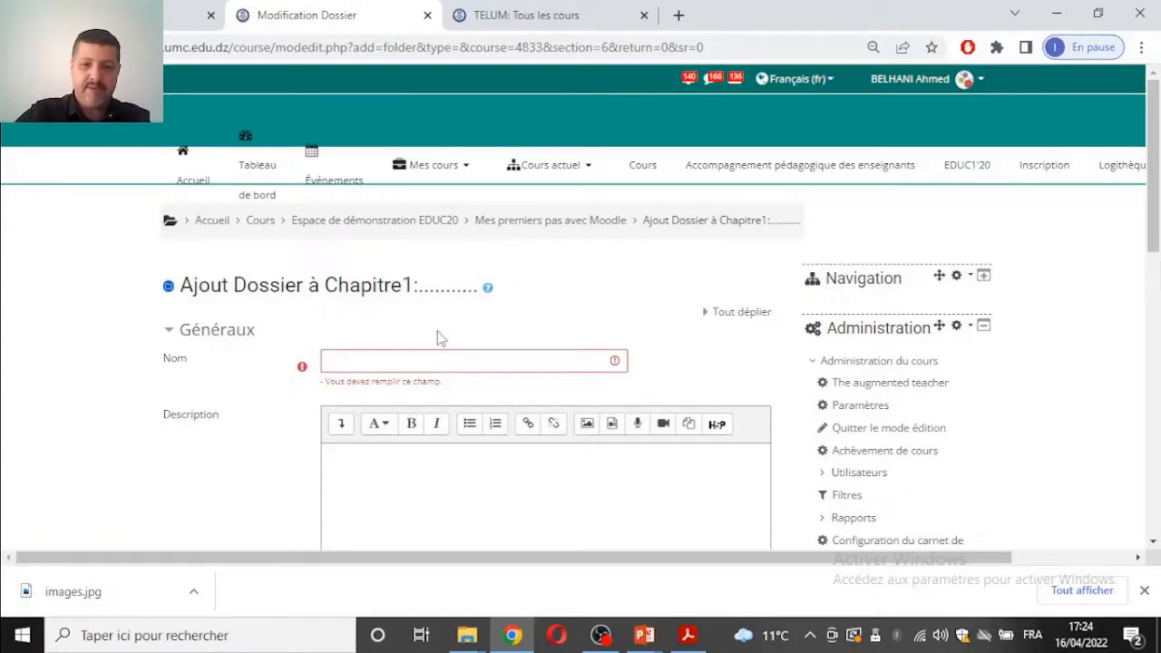
click(428, 359)
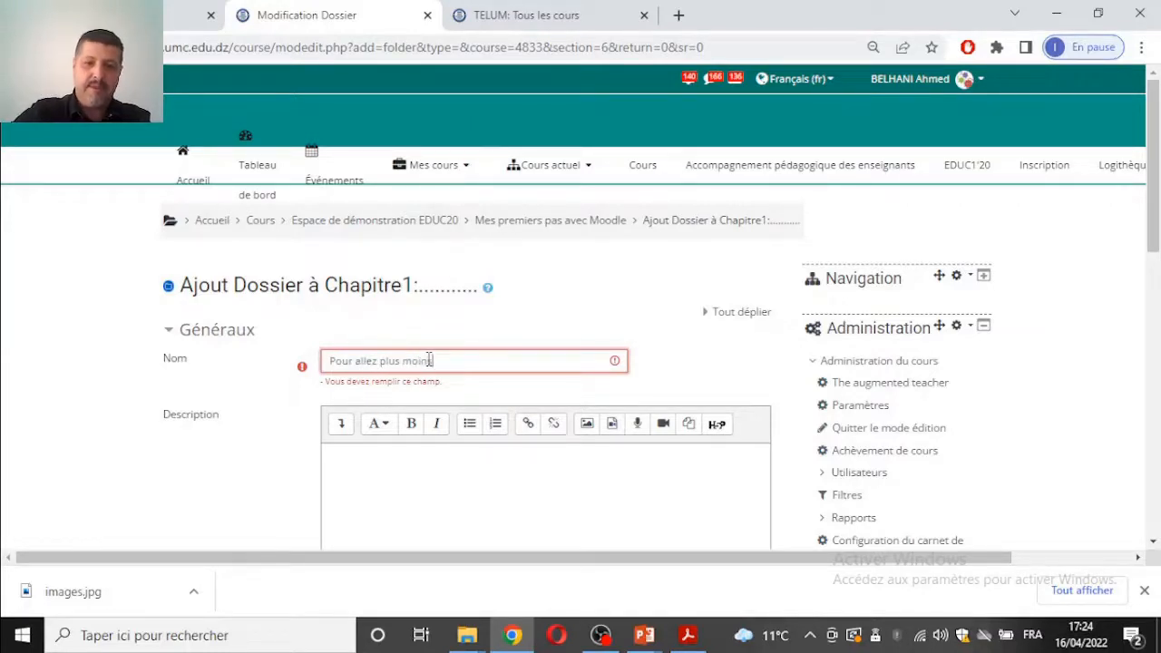
Create a subfolder named "Ressource_intr" in the folder resource's content.
scroll(435, 381, down, 5)
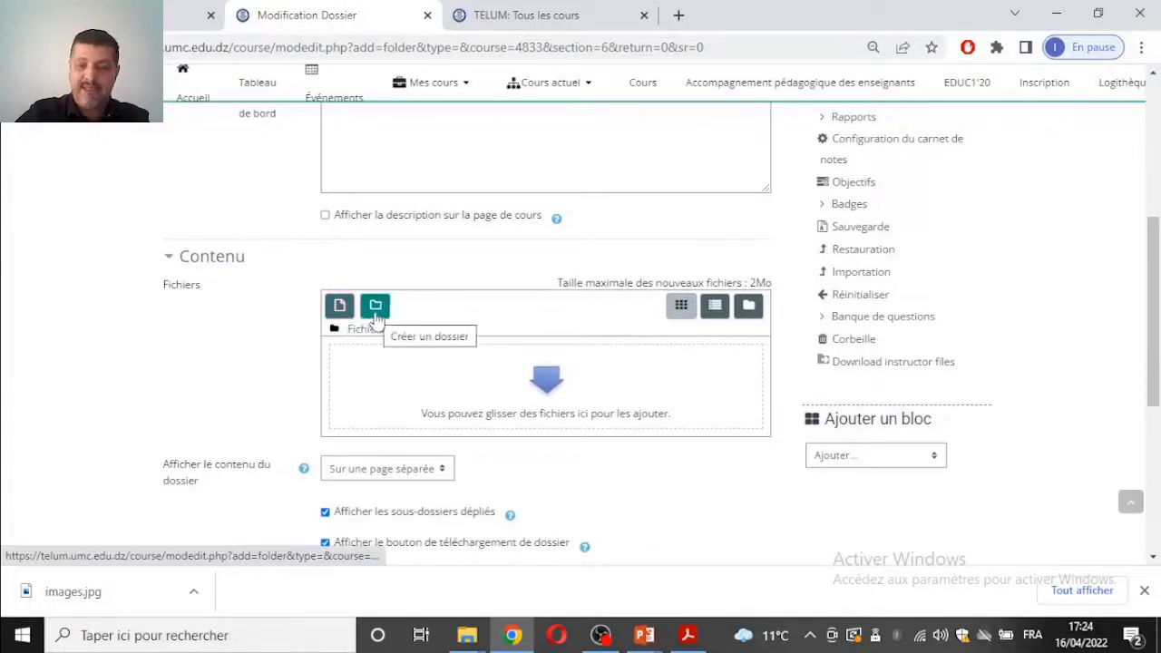
click(376, 316)
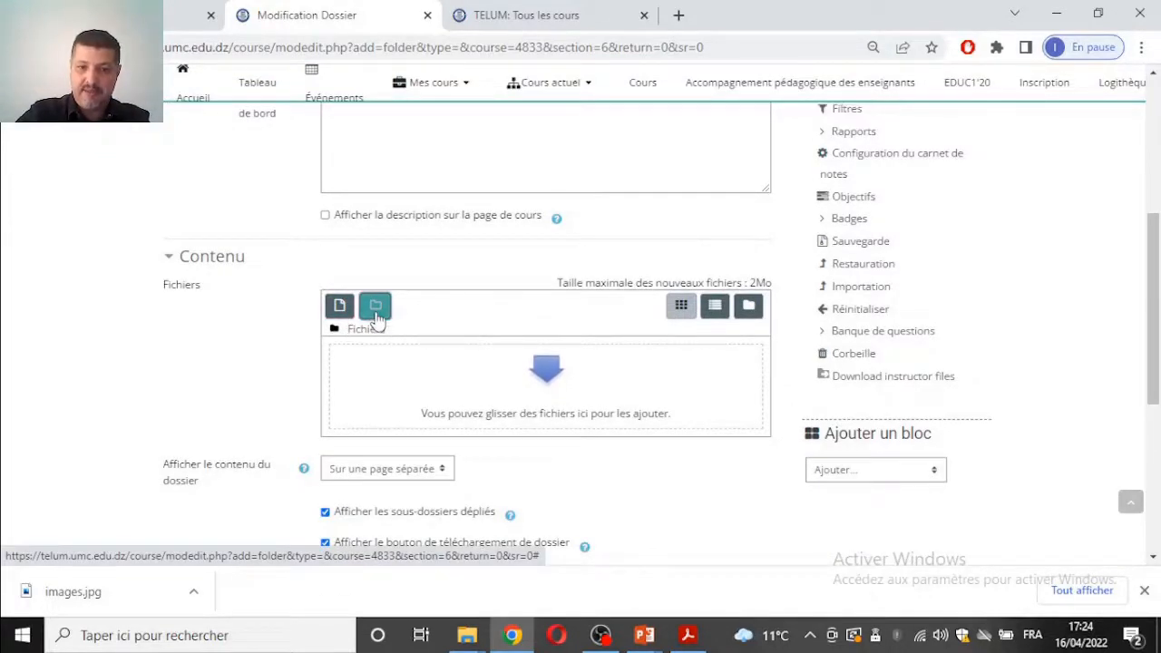
text(Ressource_intr)
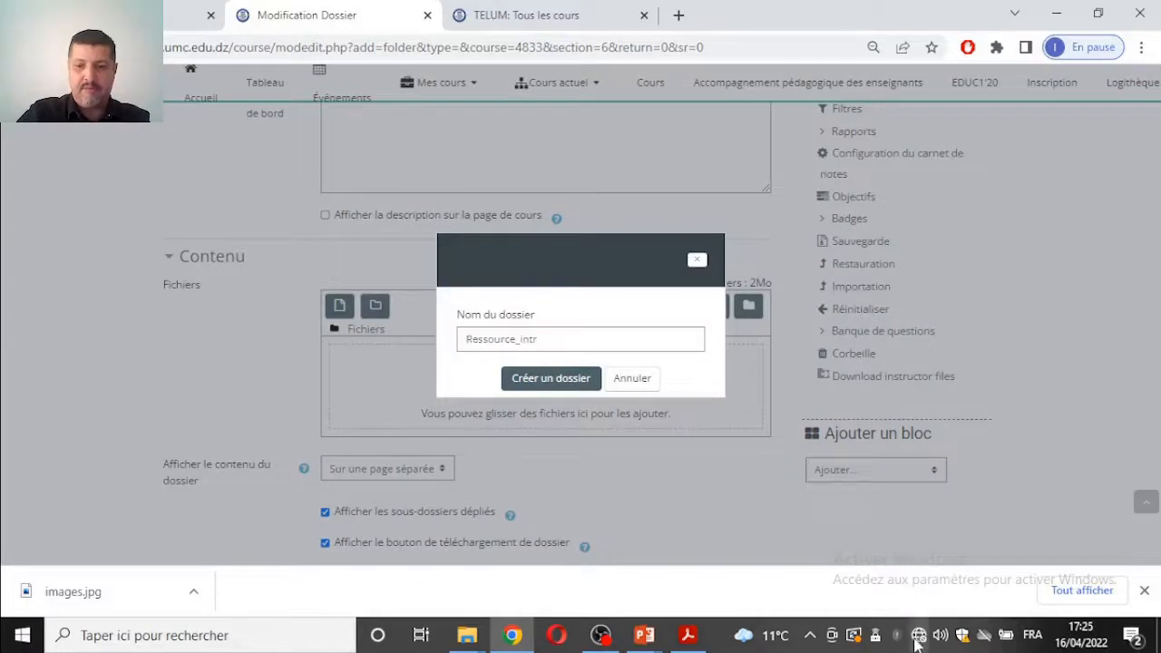
click(916, 639)
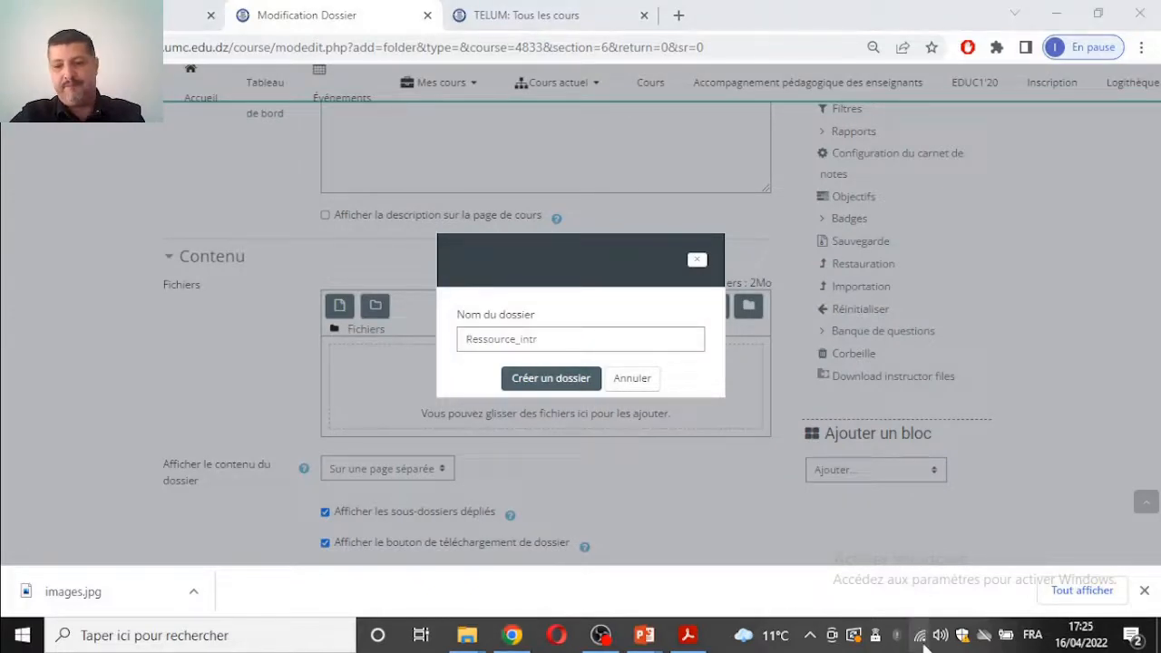
click(555, 379)
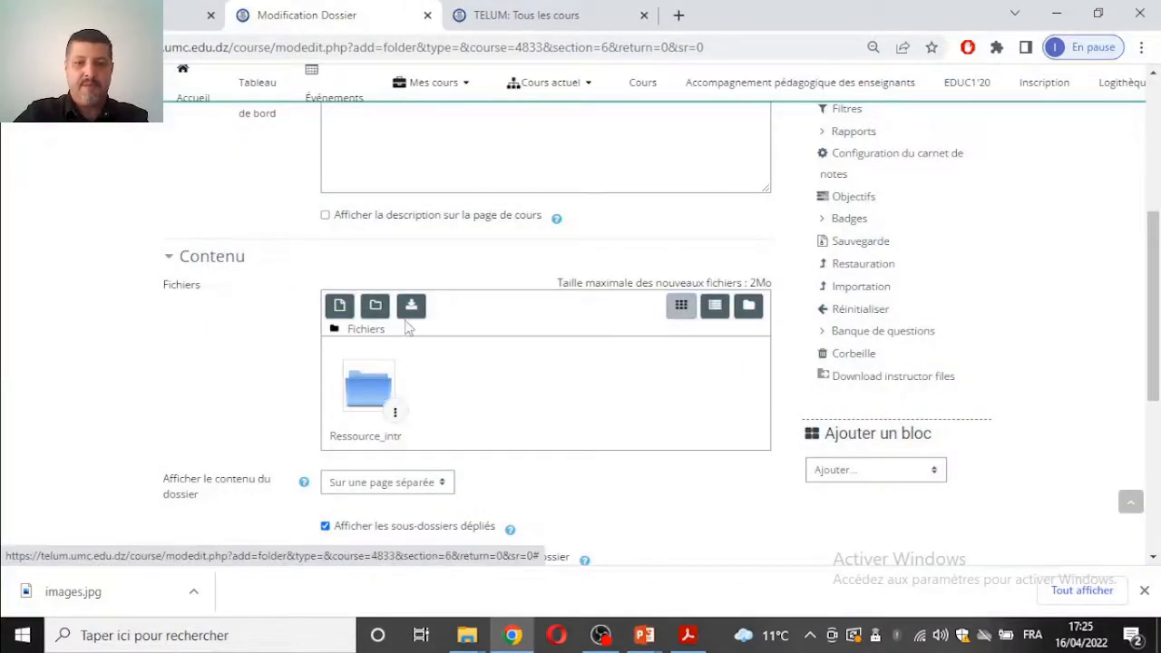
click(375, 305)
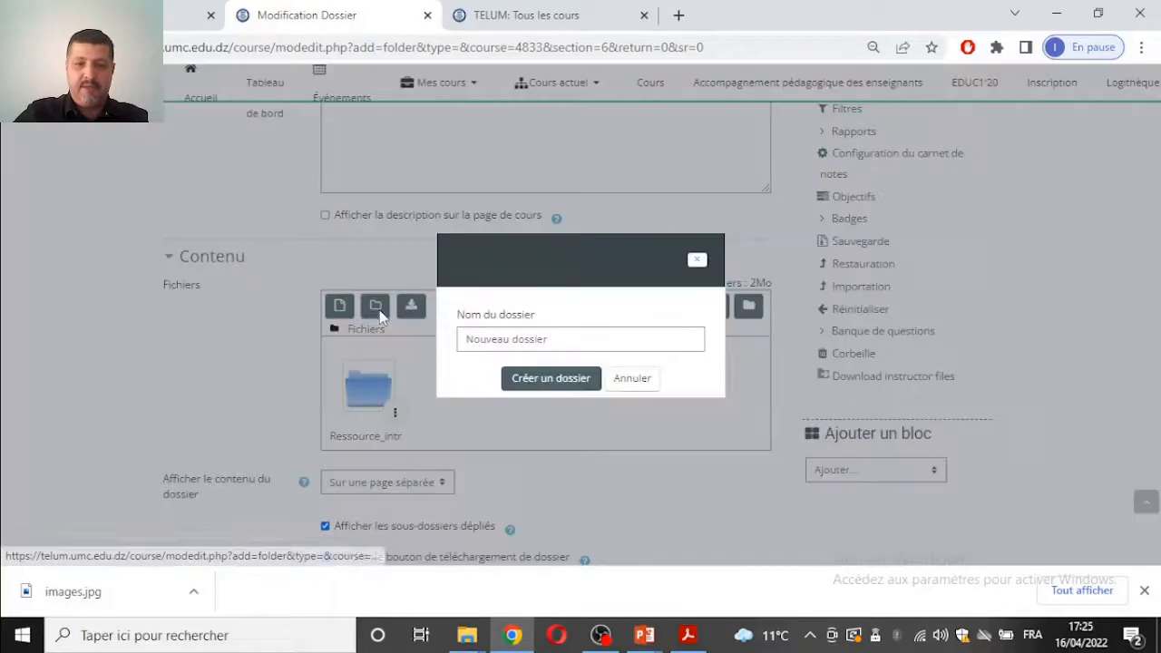
triple_click(576, 348)
click(576, 348)
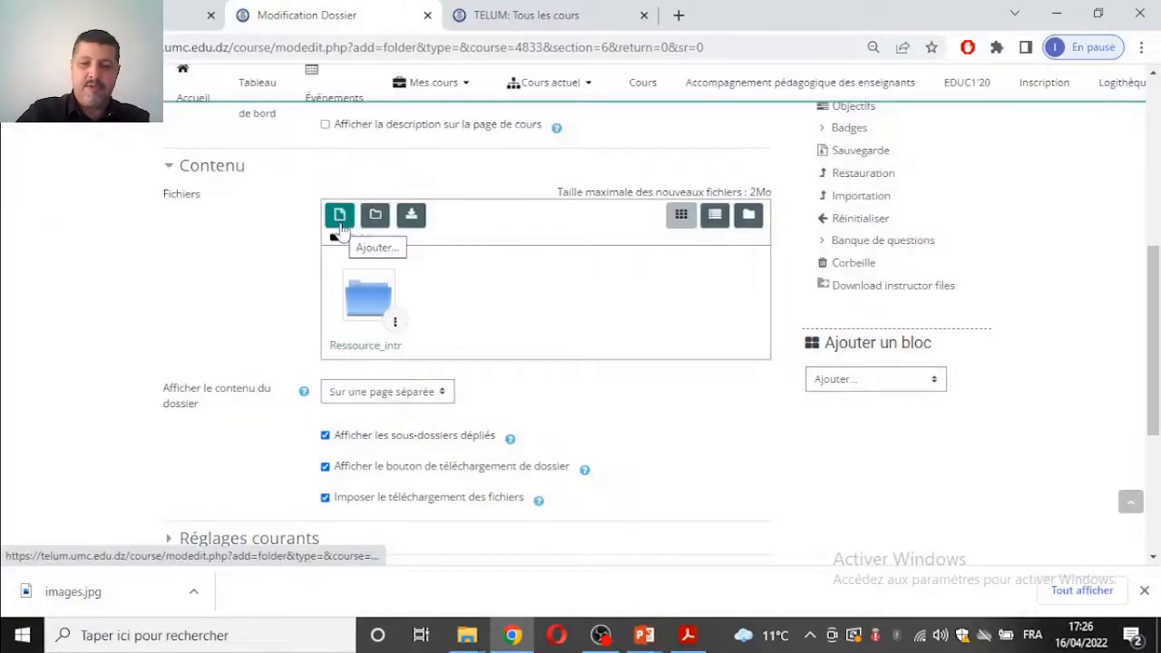
Create a second subfolder named "Autres ressources" beside Ressource_intr.
click(388, 221)
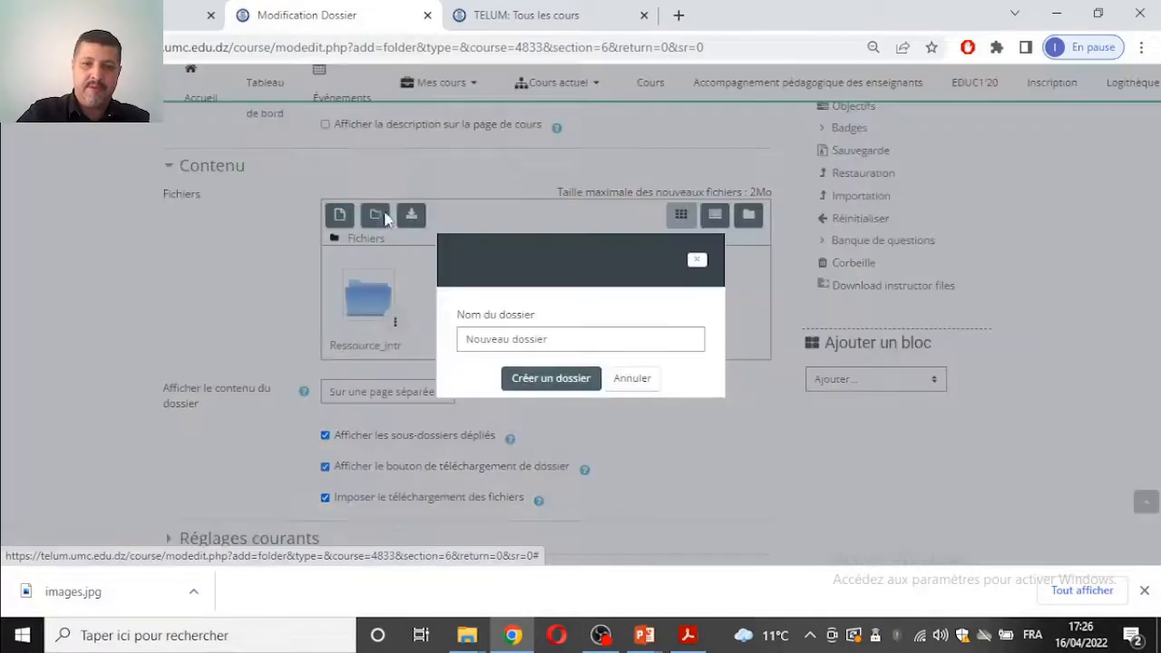
click(590, 341)
text(A)
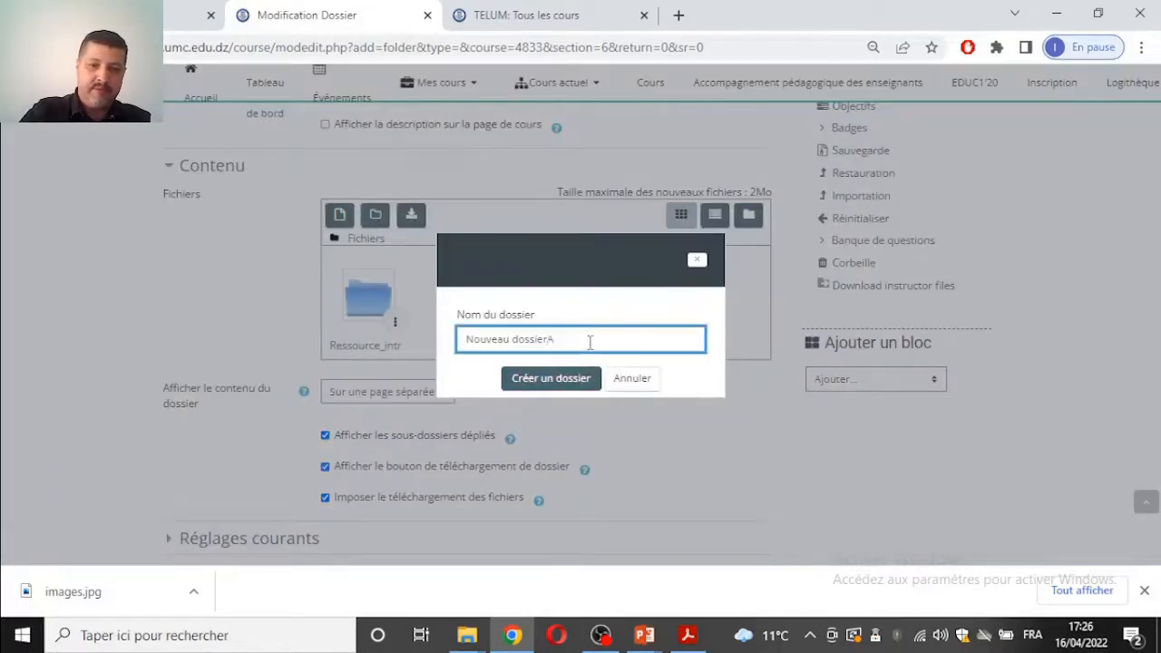
key(ctrl+a)
text(A)
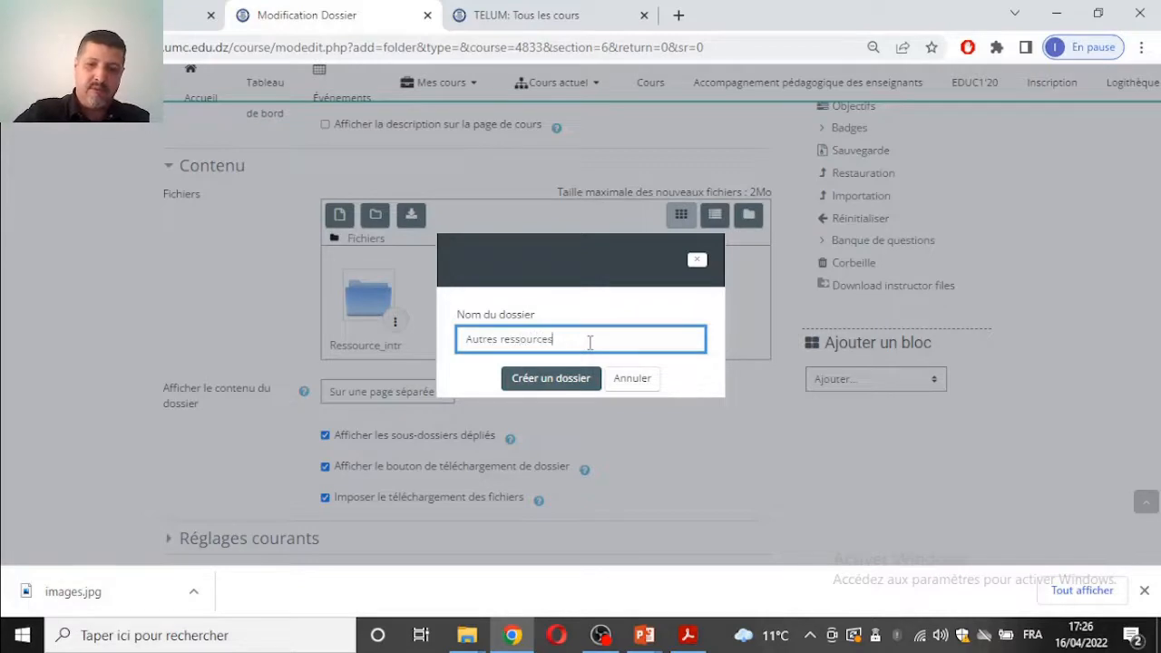
text(utres ressources)
click(592, 379)
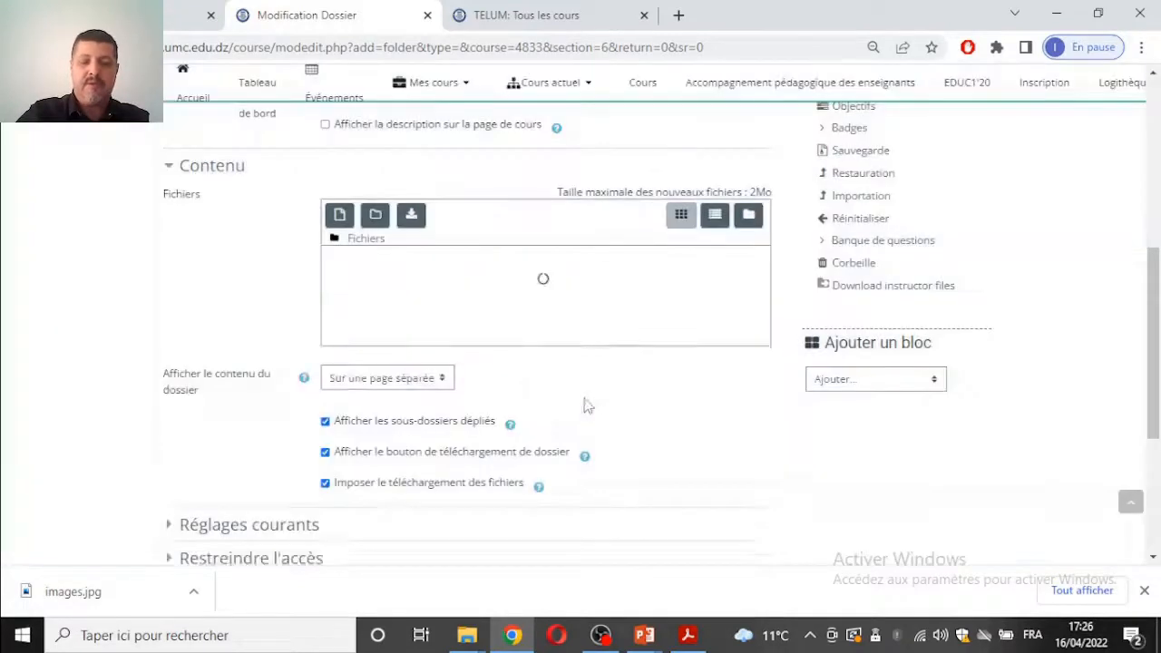
Upload the spreadsheet "Bilan global_session janvier" into the Autres ressources subfolder.
click(363, 309)
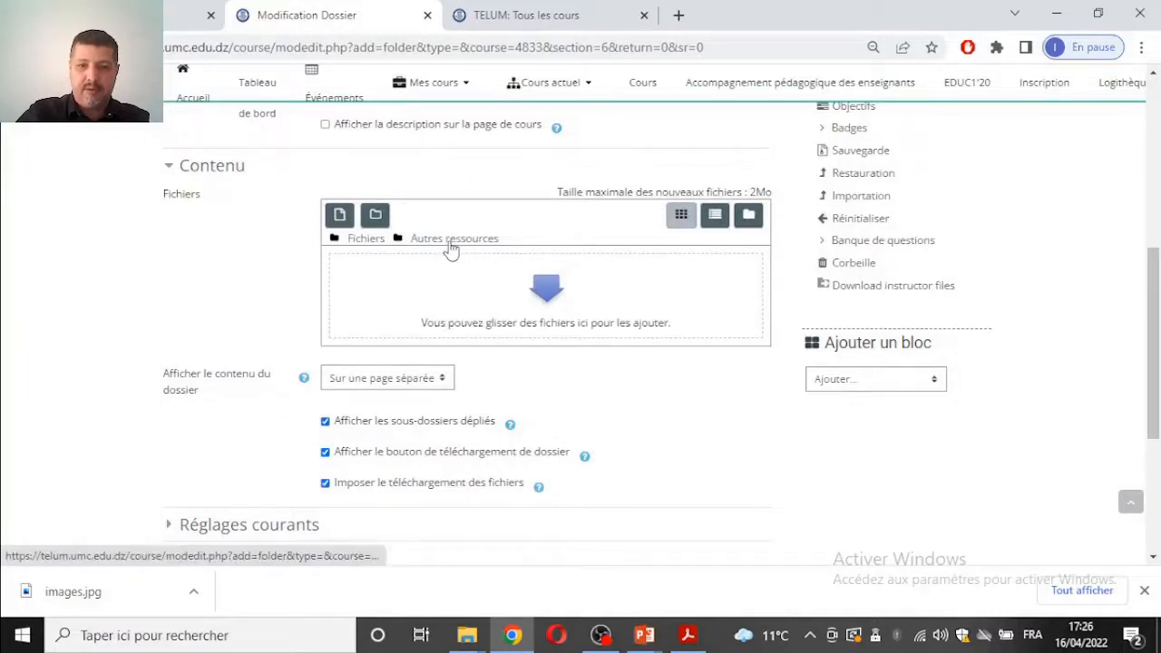
click(342, 218)
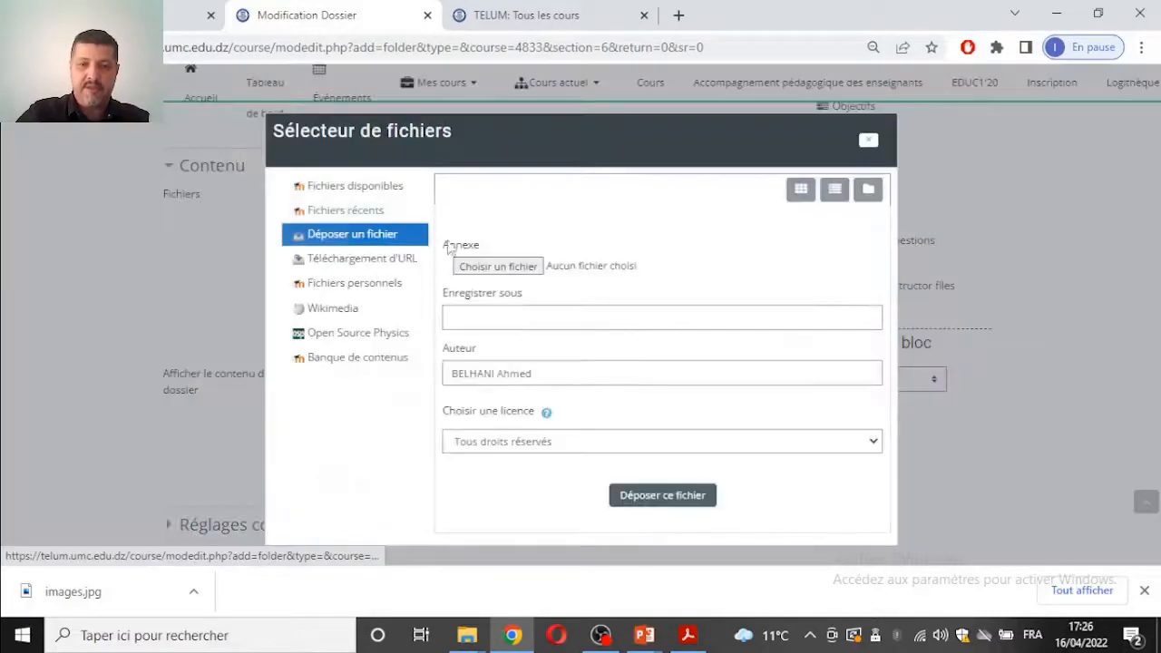
click(522, 269)
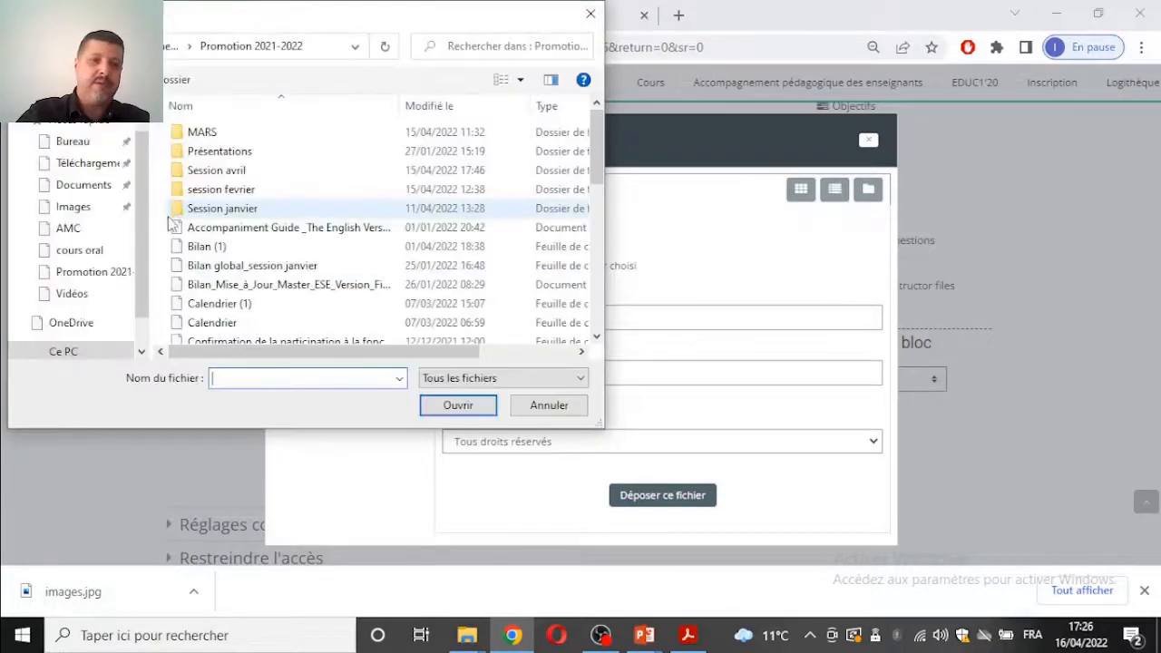
click(245, 266)
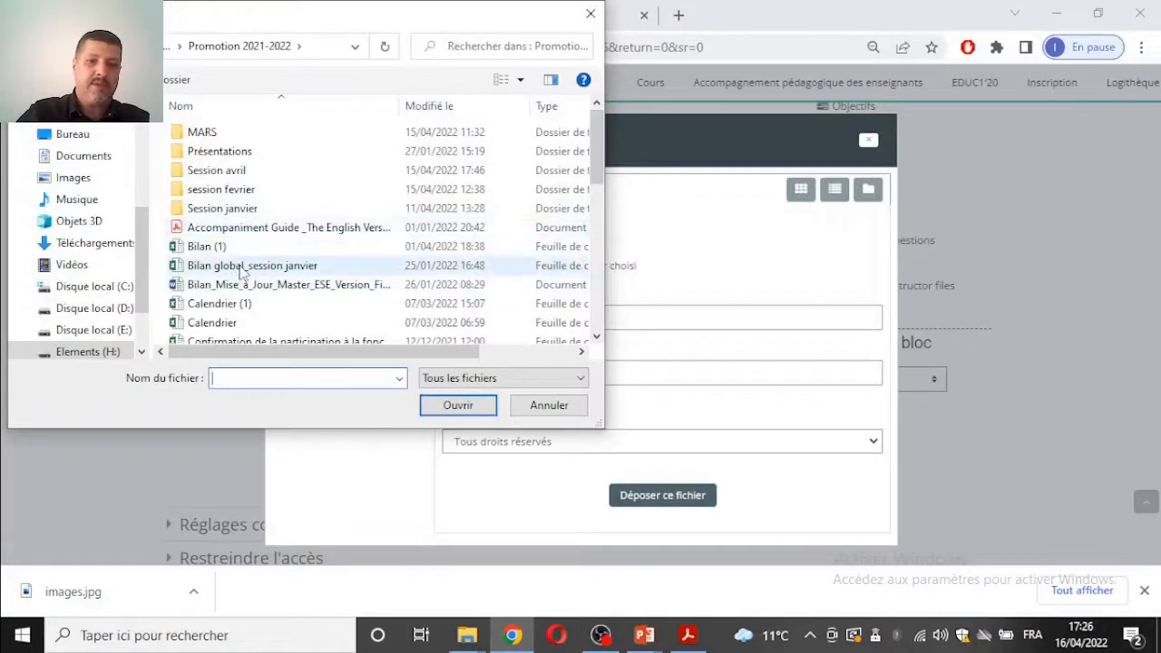
click(458, 404)
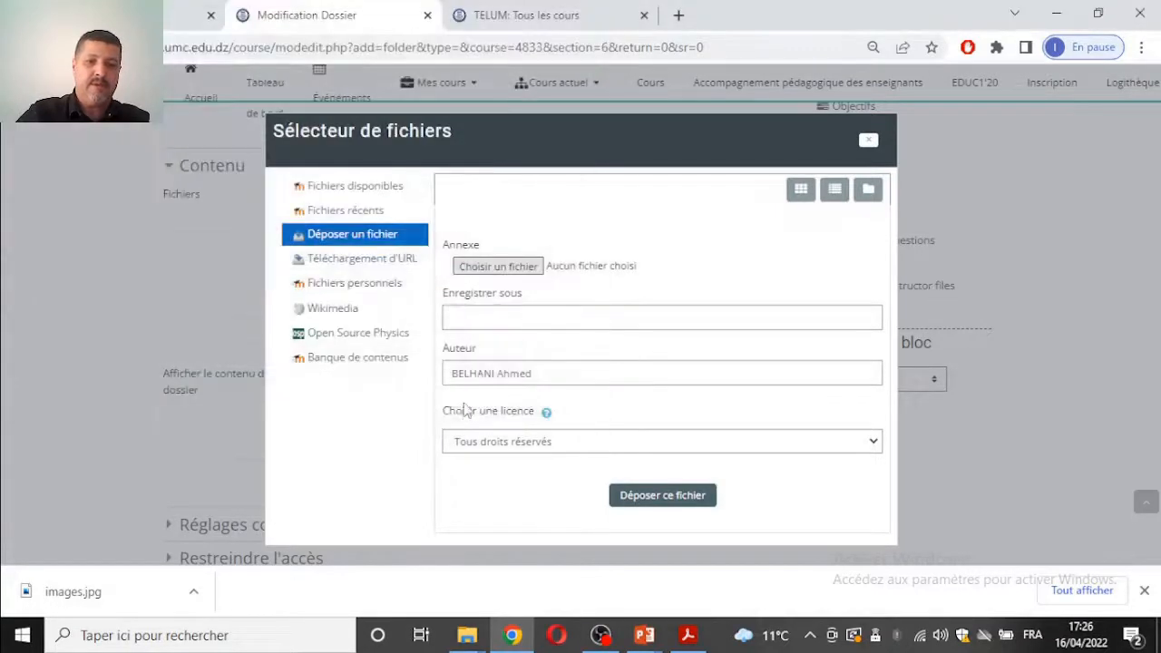
click(674, 497)
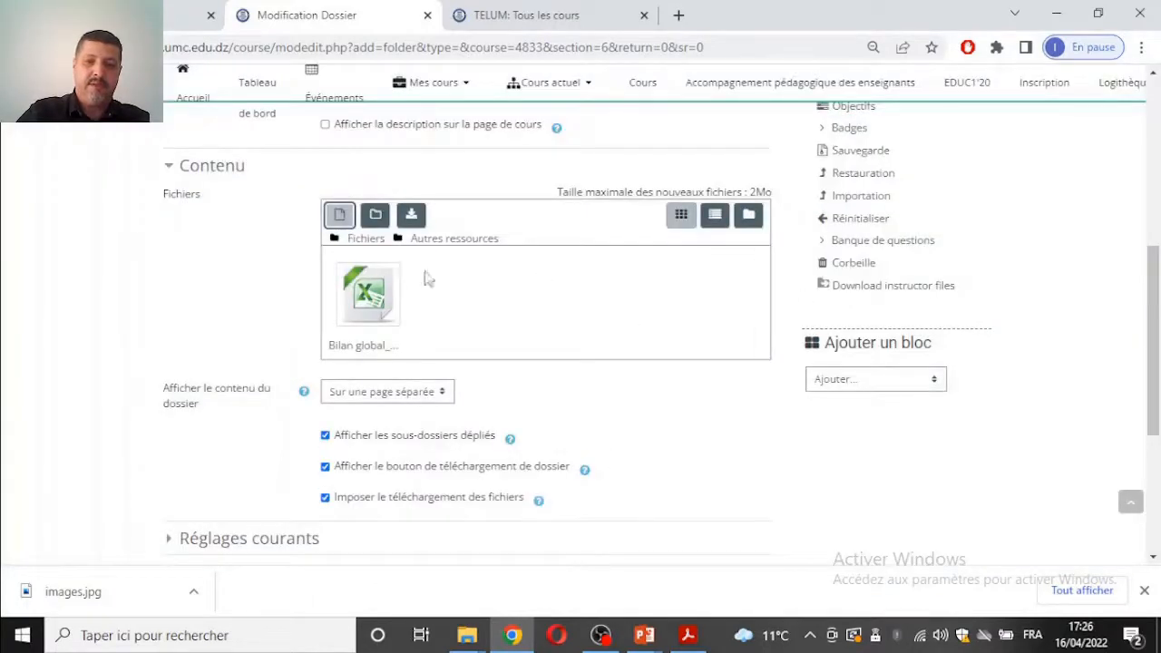
Upload the spreadsheet "Calendrier.xlsx" into the Ressource_intr subfolder of the folder resource.
click(362, 241)
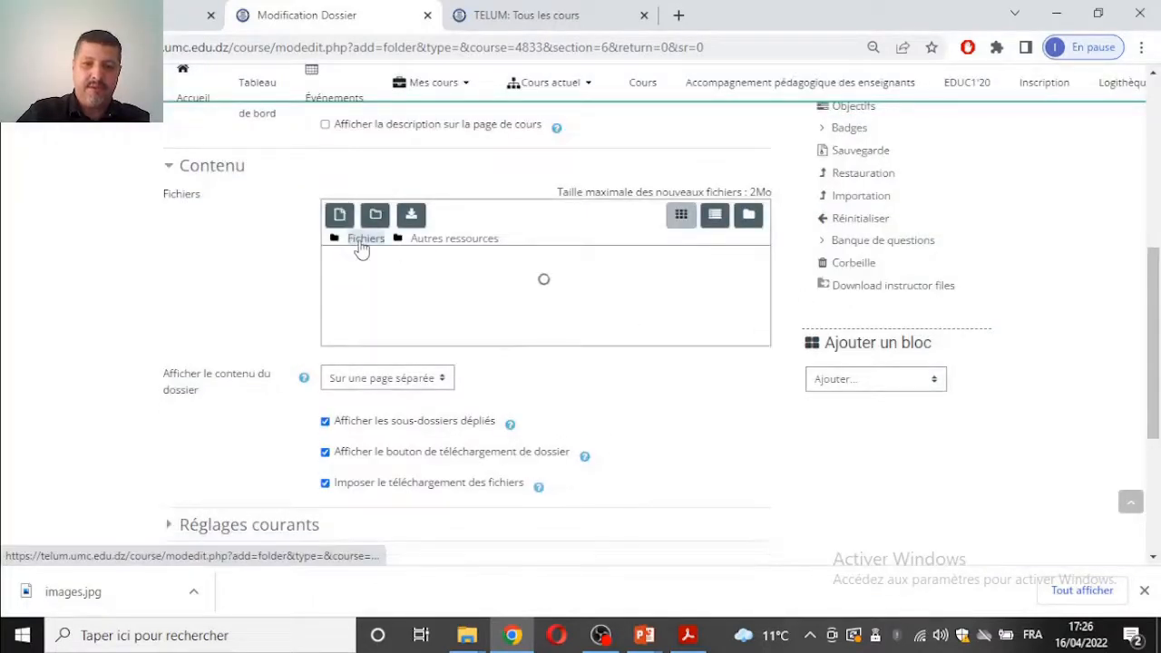
click(458, 299)
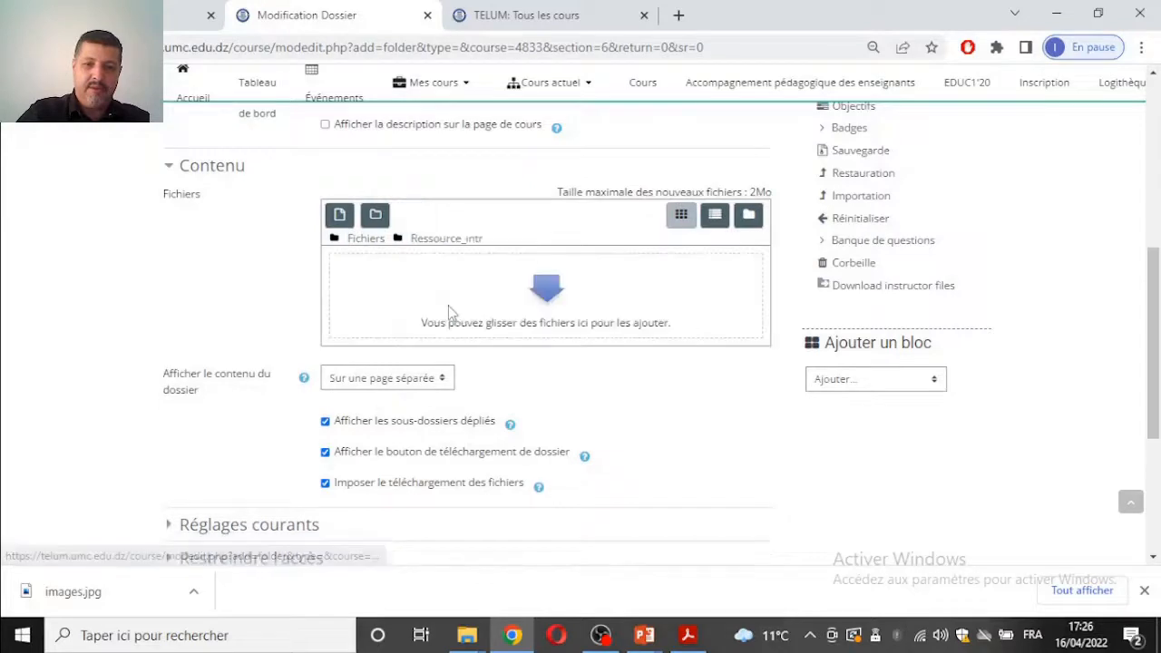
click(342, 220)
click(521, 268)
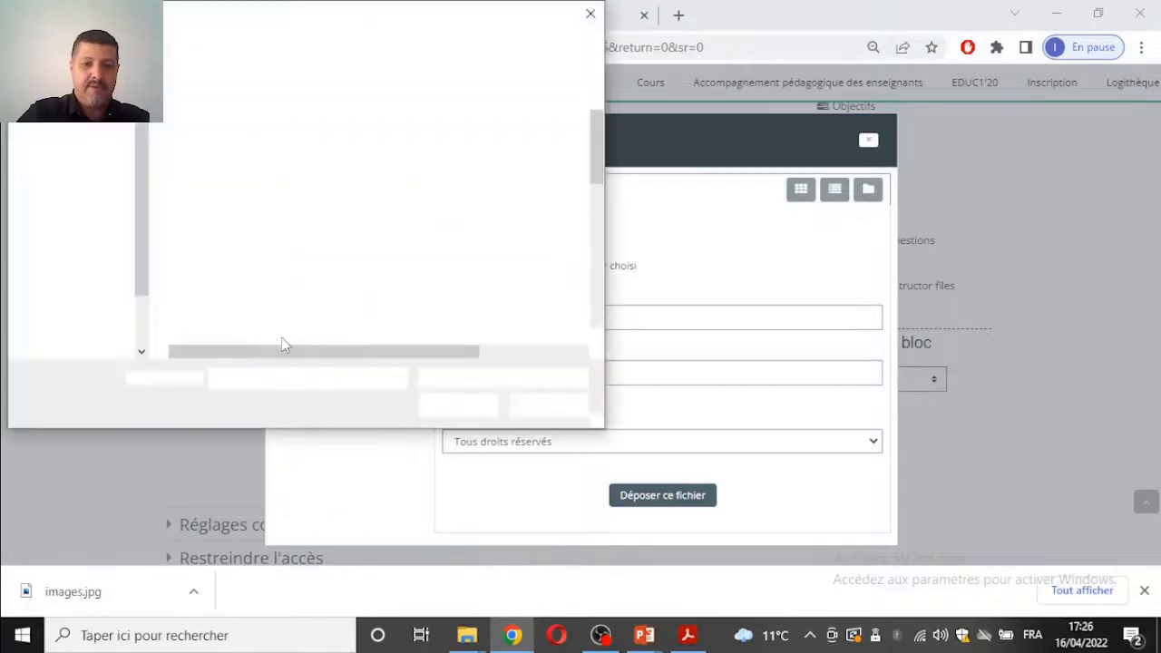
scroll(246, 292, down, 1)
click(242, 278)
double_click(243, 278)
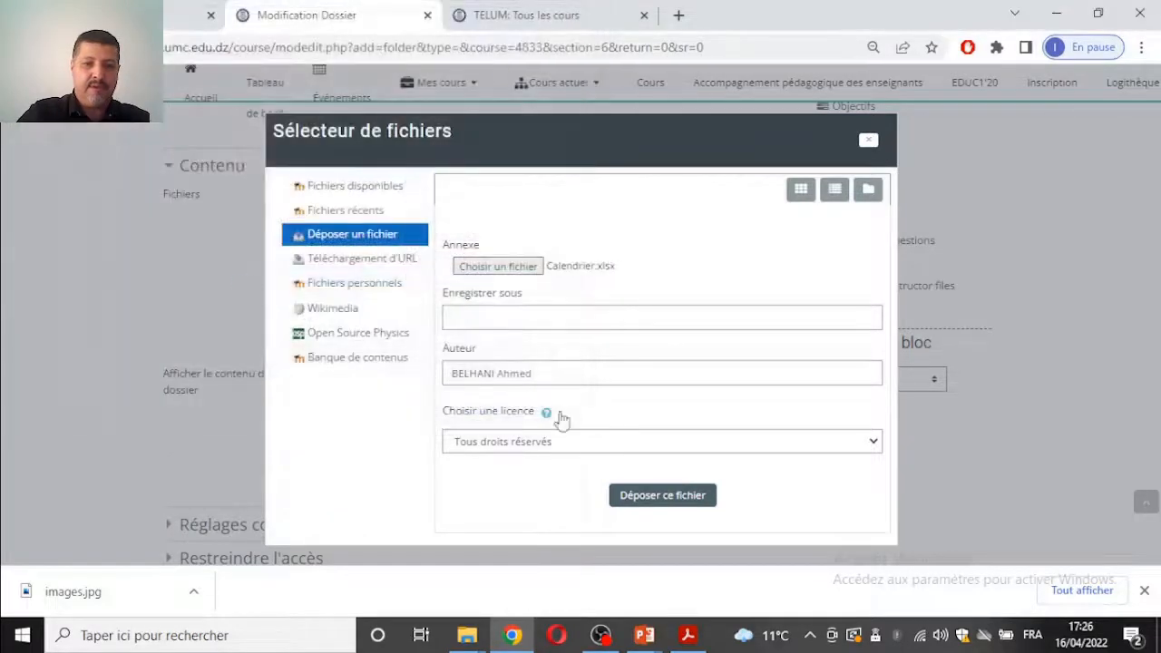
click(671, 499)
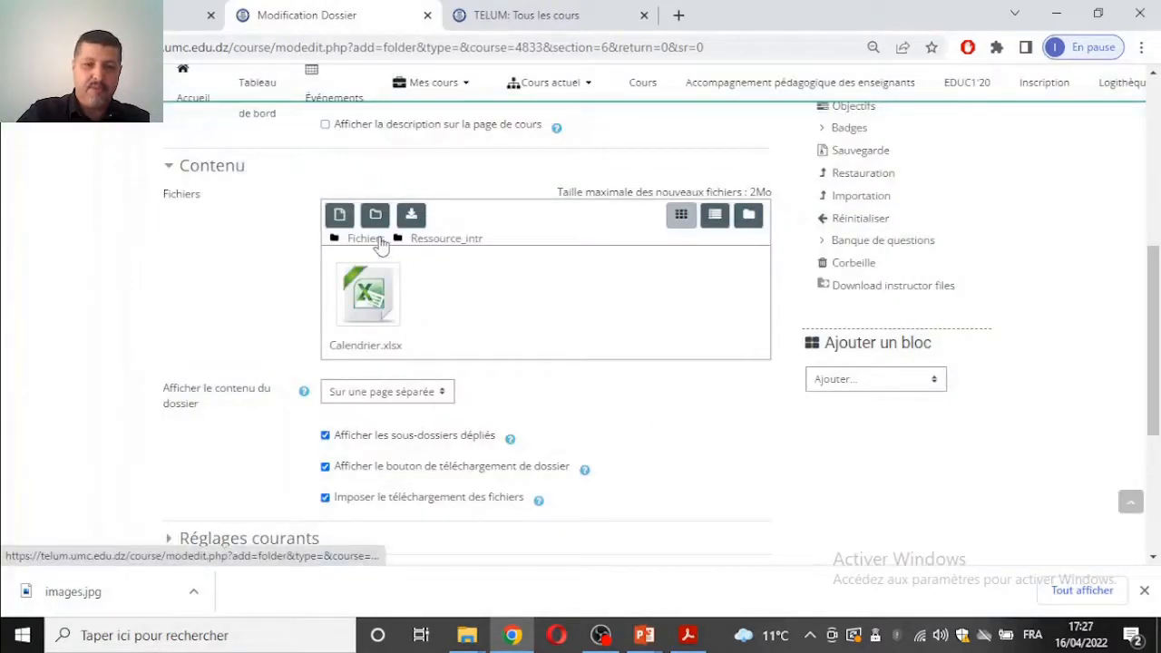
Go back to the folder resource's top file level, then save the resource and return to the course.
click(373, 239)
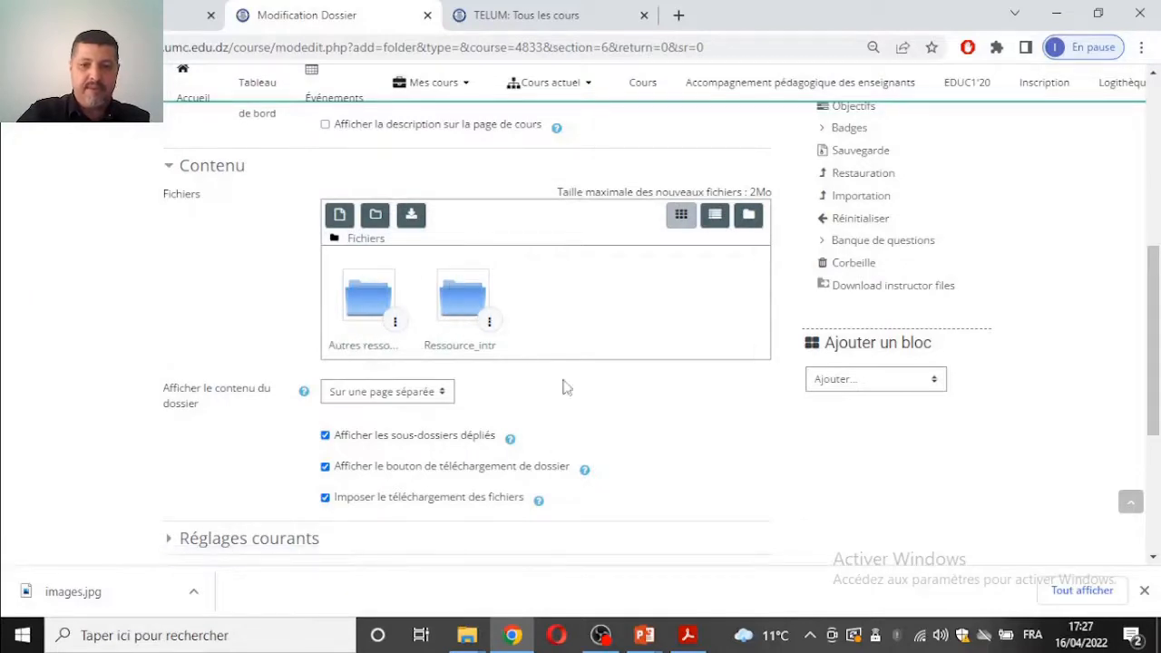
scroll(555, 400, down, 1)
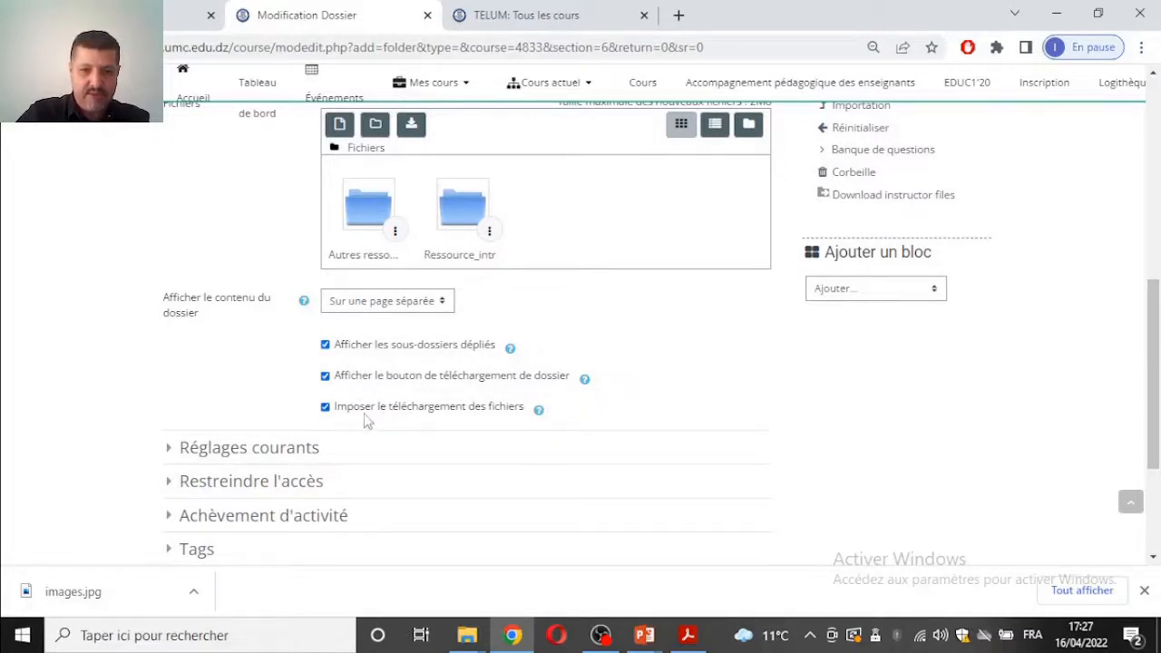
scroll(366, 420, down, 3)
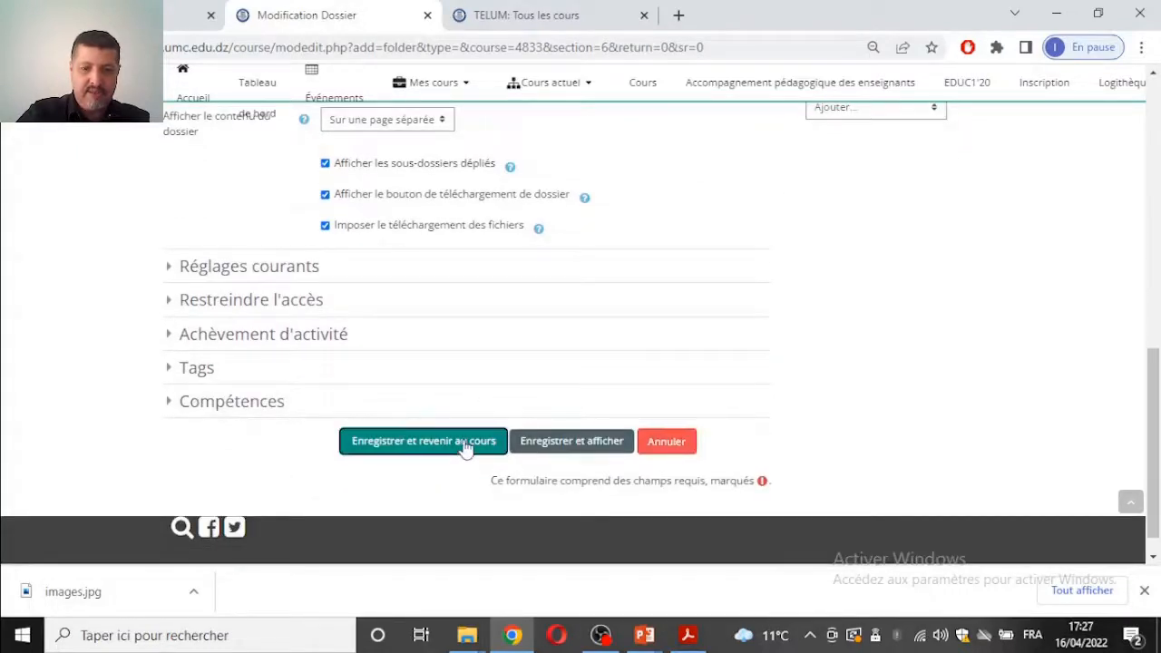
click(463, 442)
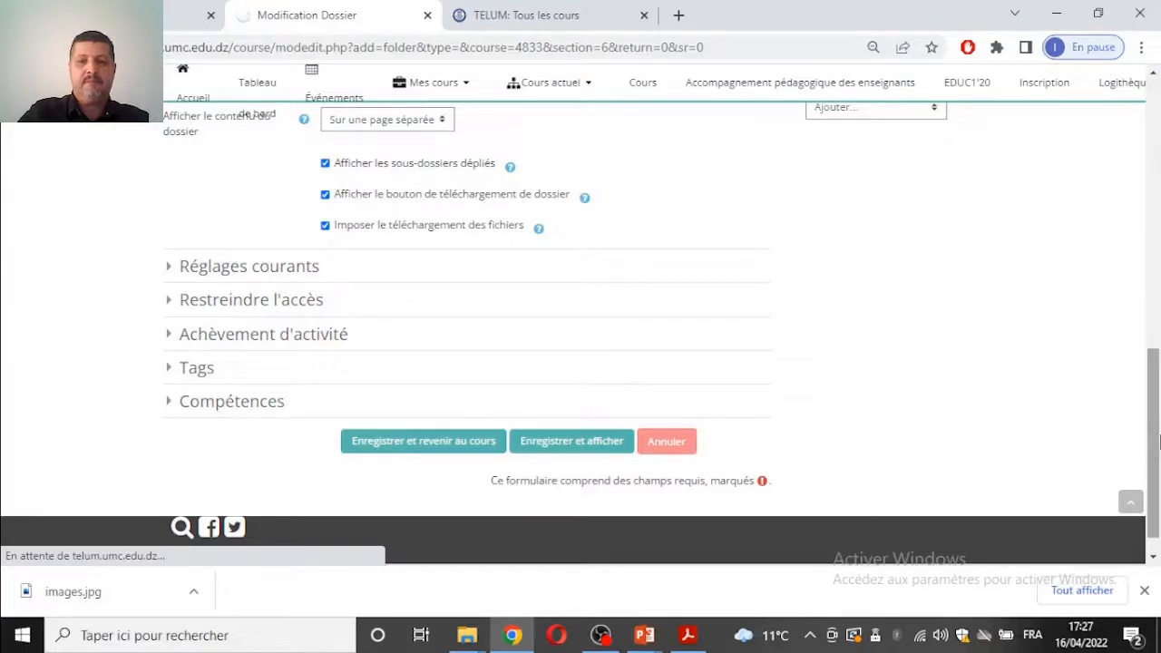
Turn off the course's editing mode to view the course page without editing controls.
drag(1158, 440, 1157, 343)
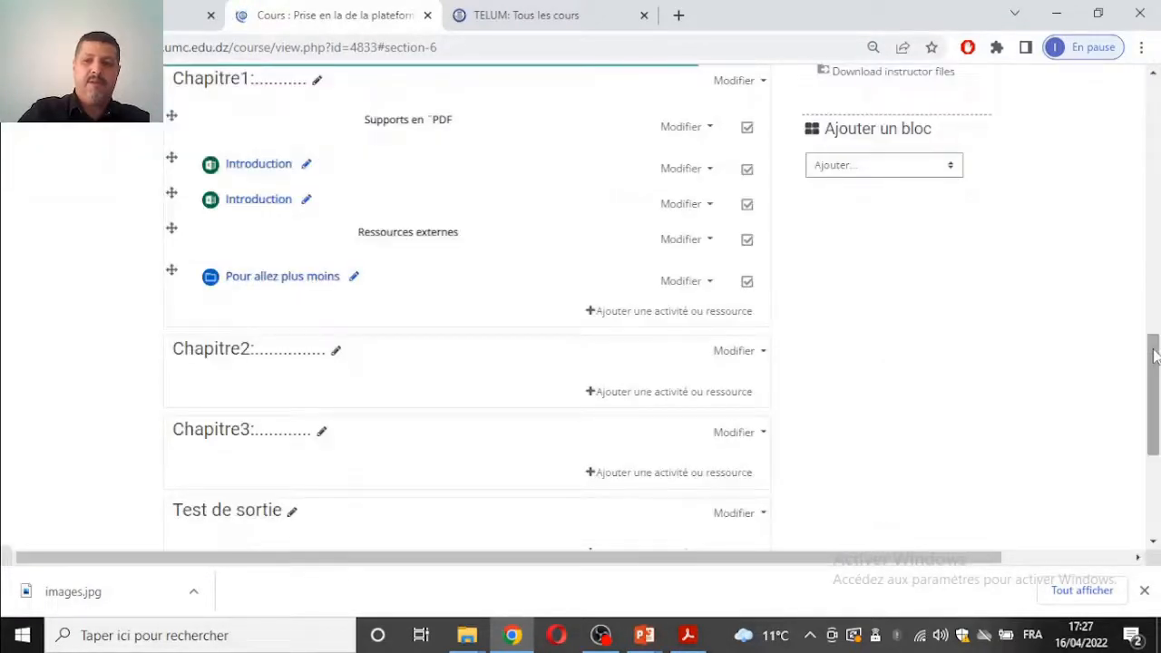
drag(1155, 356, 1156, 233)
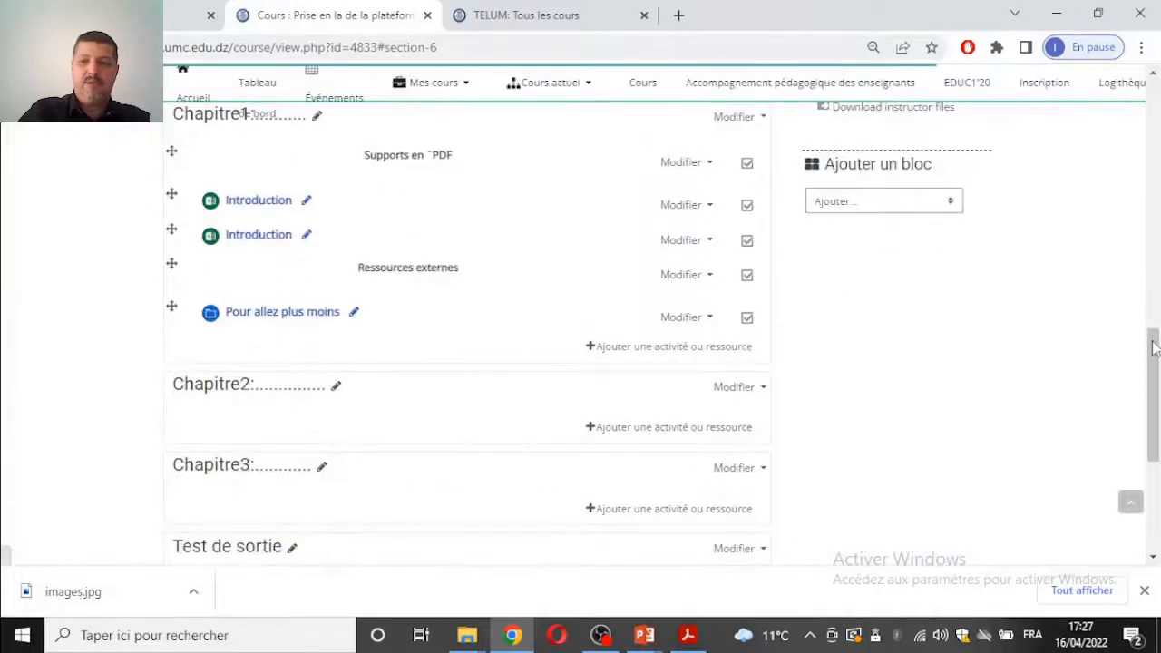
drag(1153, 348, 1154, 205)
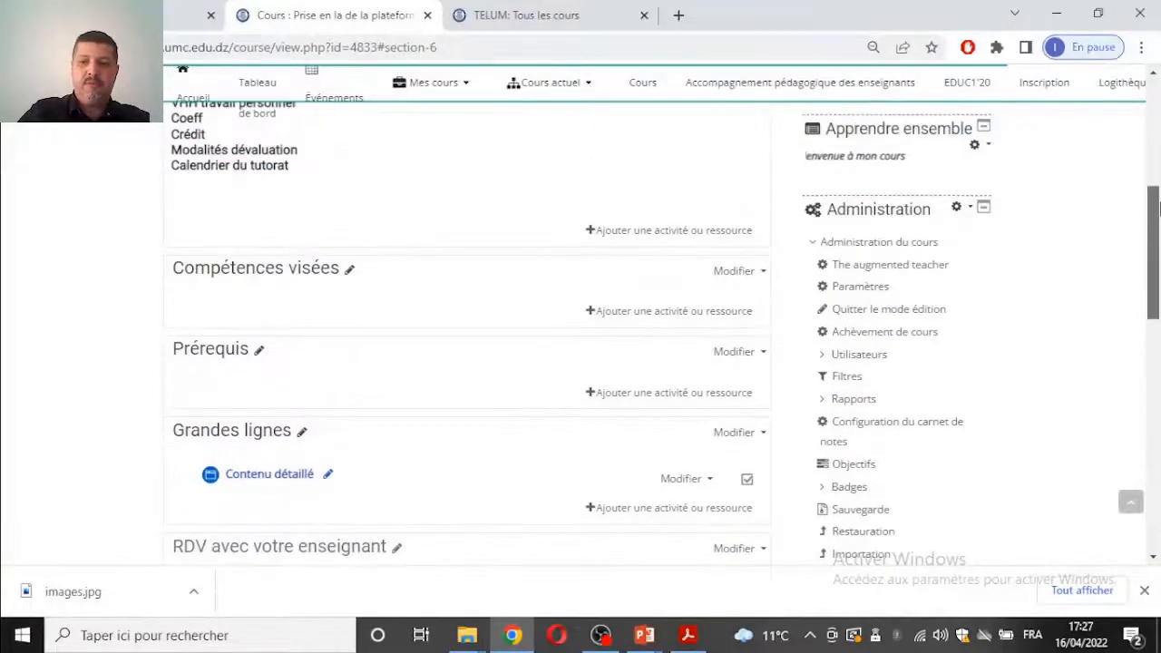
click(914, 311)
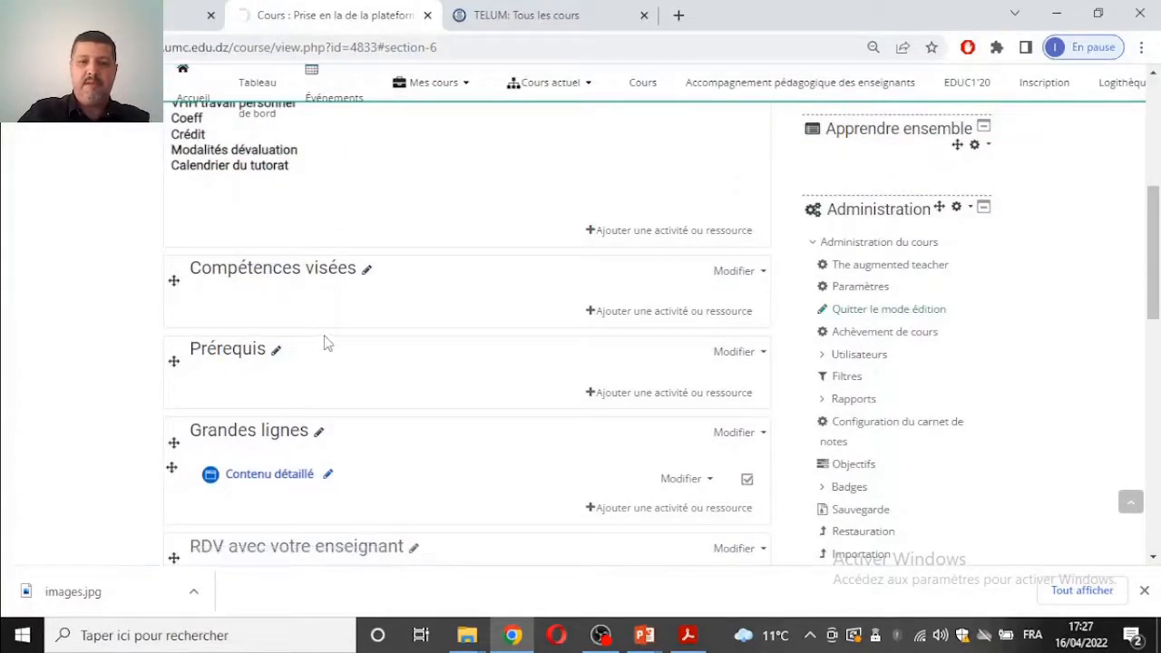
Open the "Pour allez plus moins" folder in Chapitre1 to examine its contents, and close the "TELUM: Tous les cours" browser tab.
scroll(332, 345, down, 1)
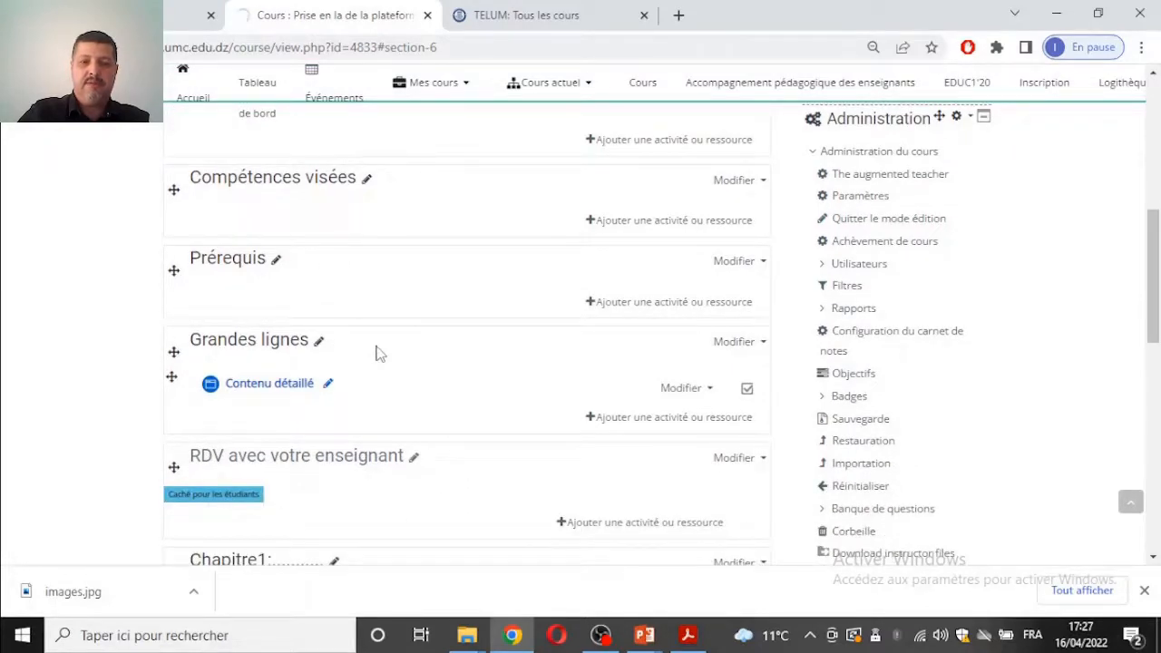
scroll(379, 354, down, 4)
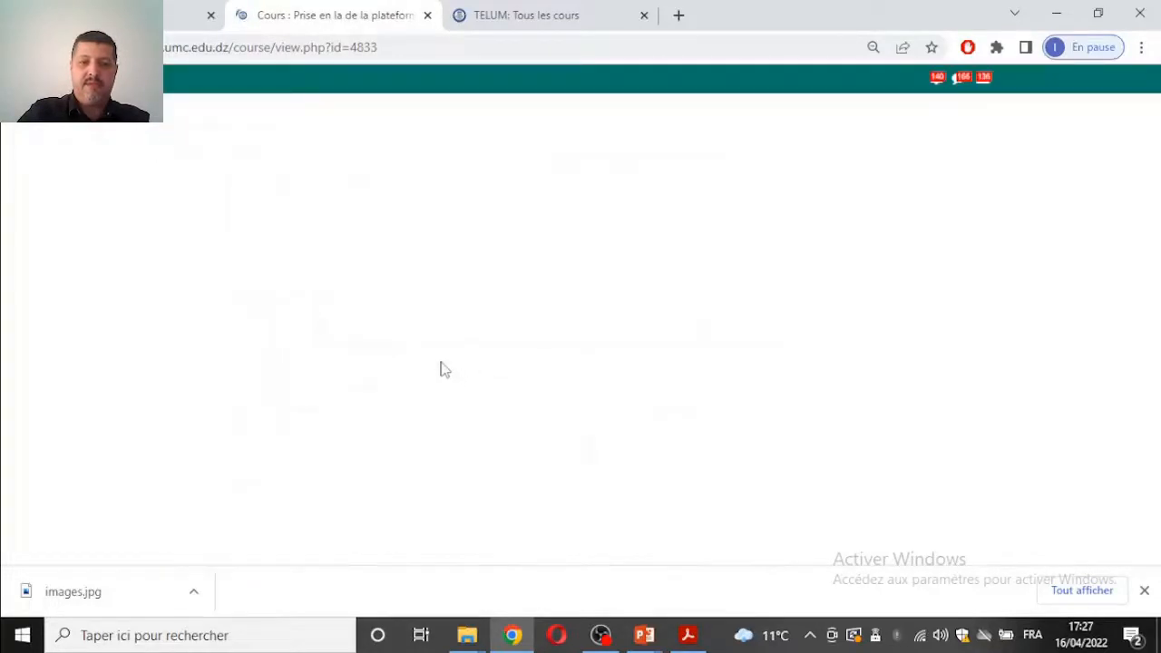
scroll(443, 363, down, 9)
scroll(441, 356, down, 1)
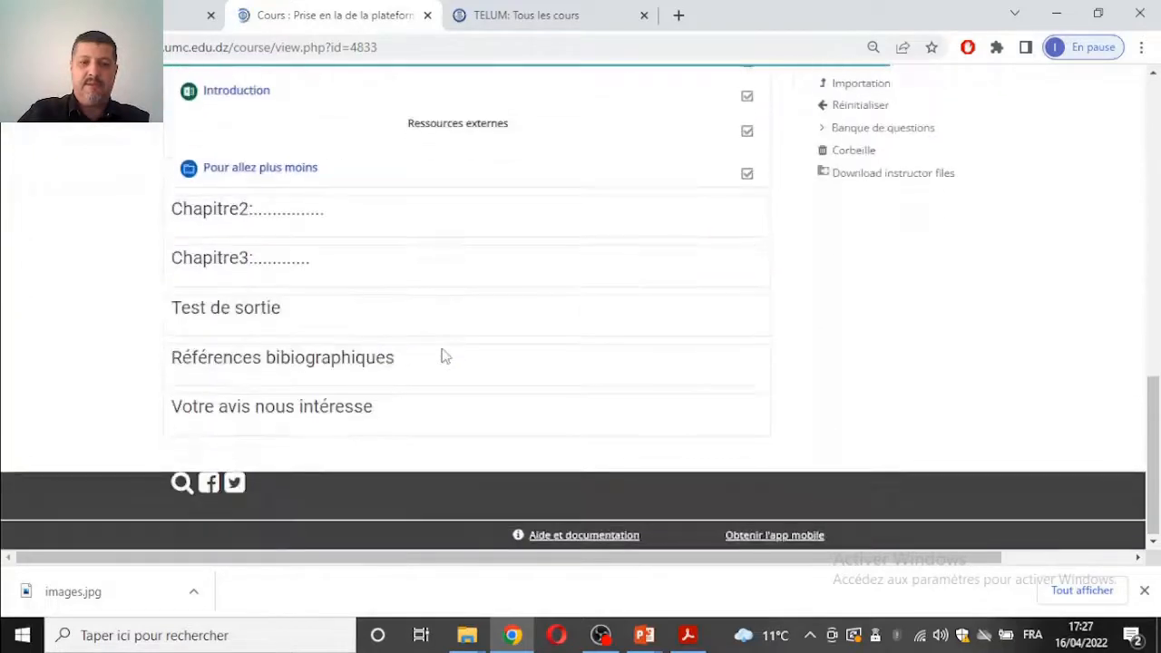
scroll(414, 171, up, 1)
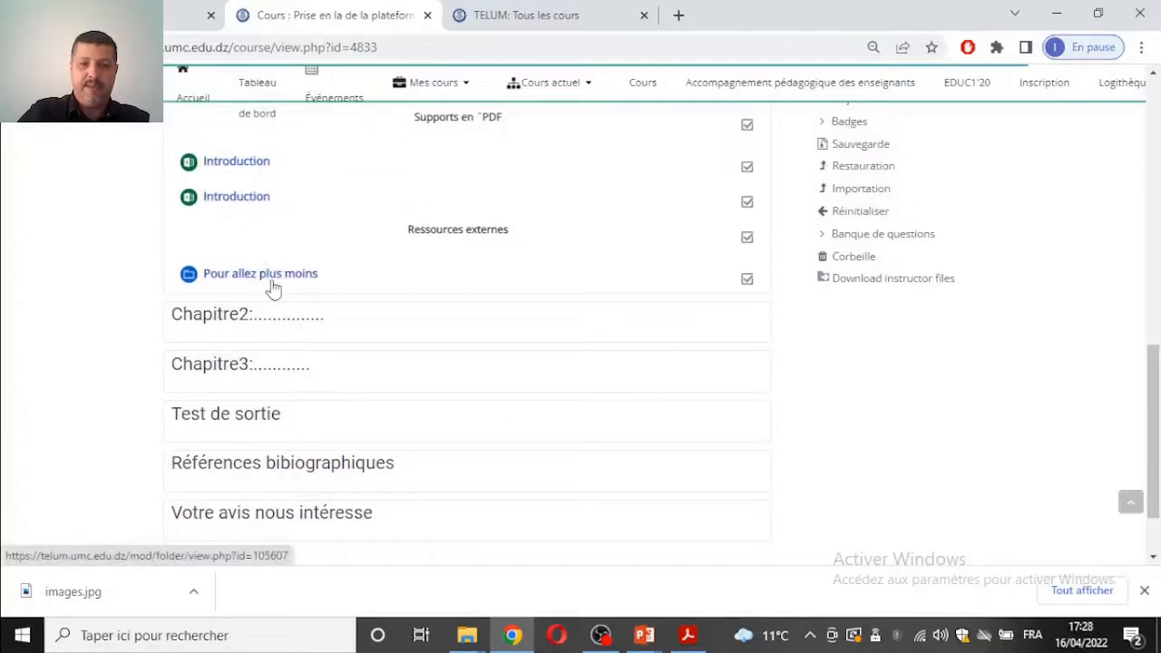
click(274, 285)
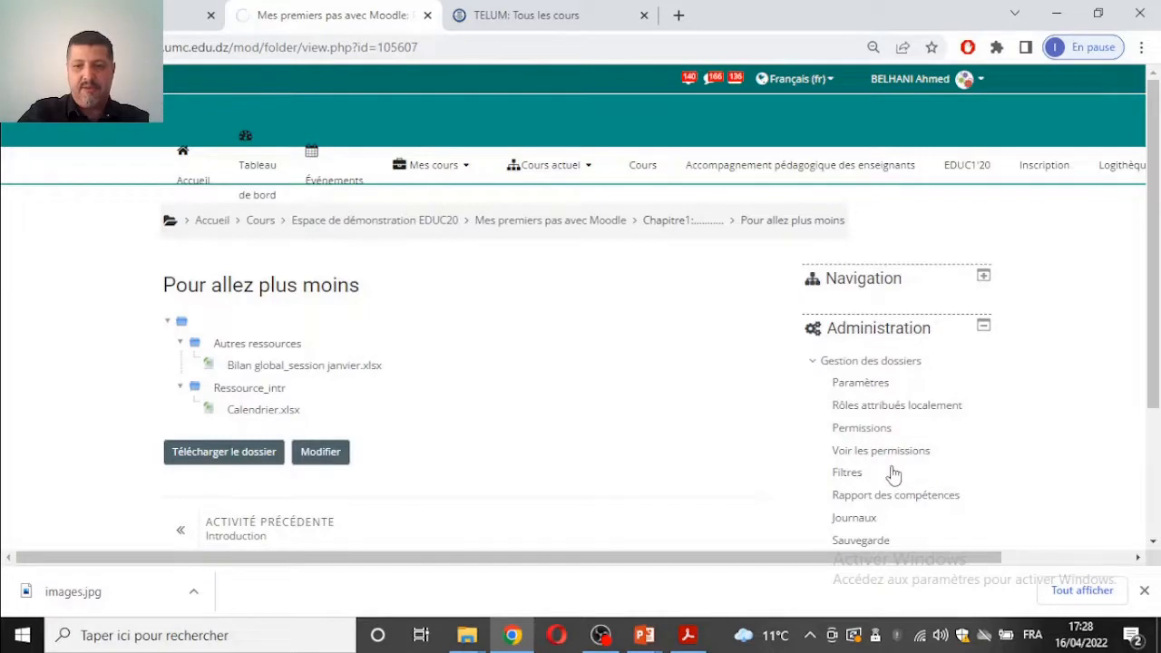
scroll(938, 439, down, 3)
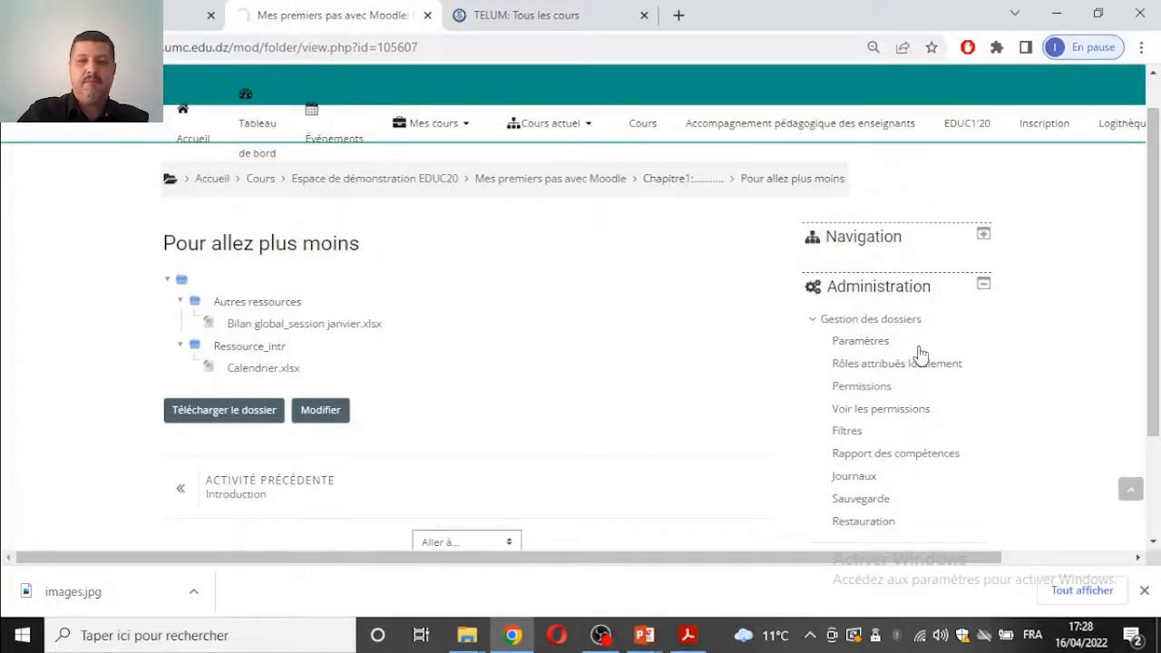
middle_click(547, 20)
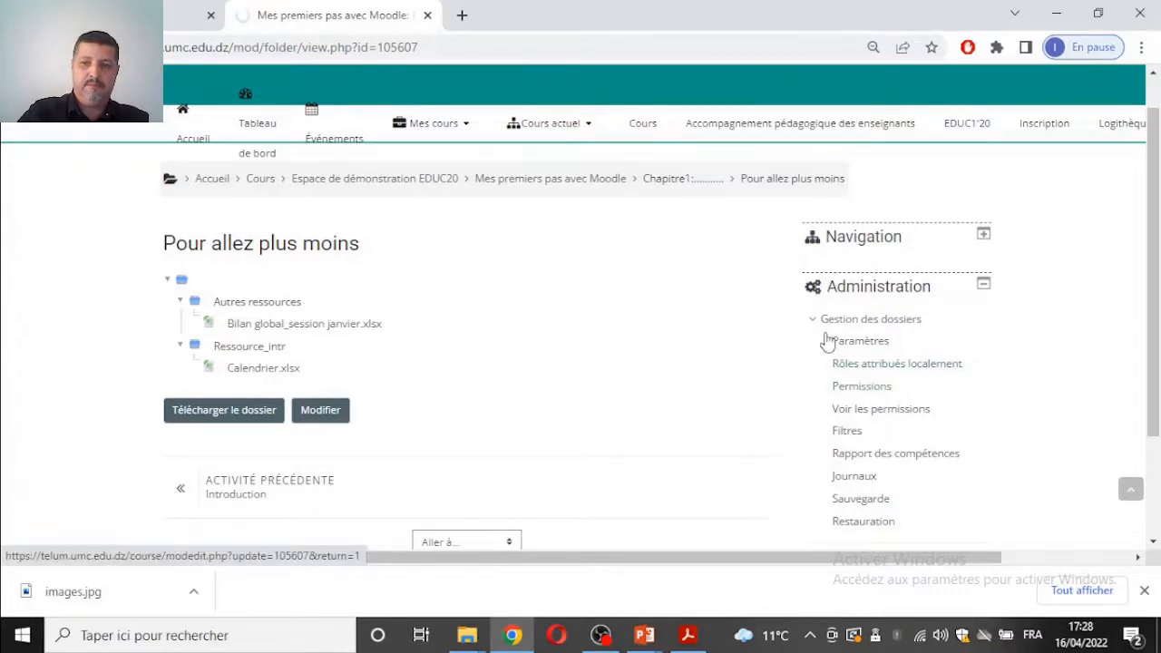
scroll(822, 335, up, 1)
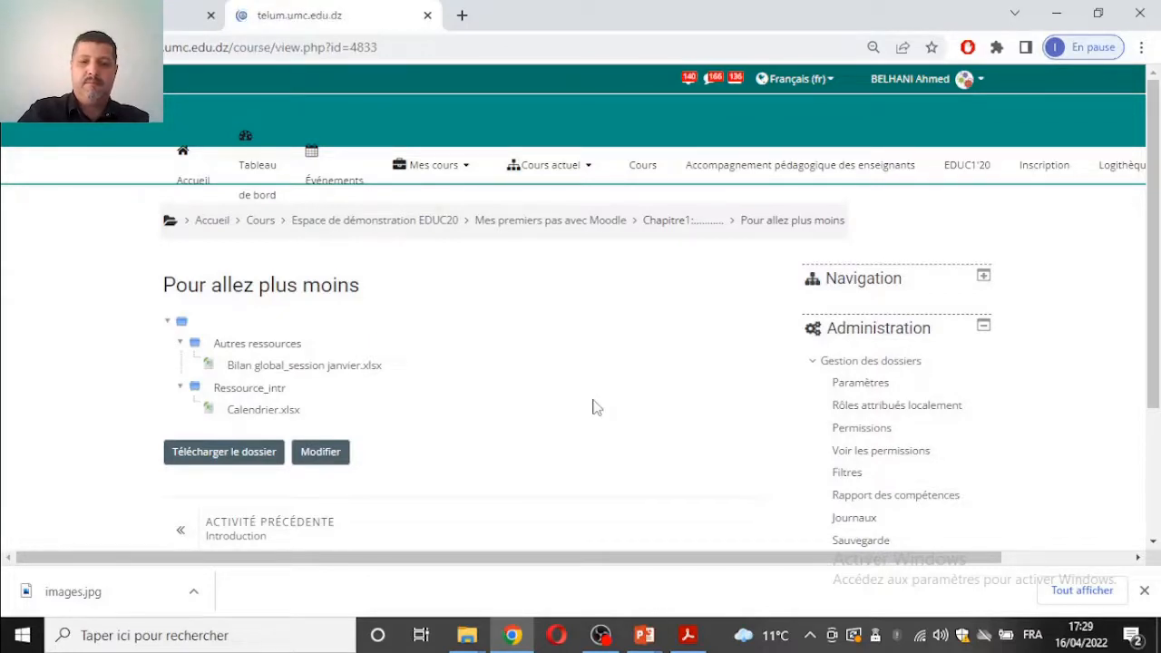
Reload the course's main page at course/view.php?id=4833 and turn on its editing mode.
click(408, 49)
key(Return)
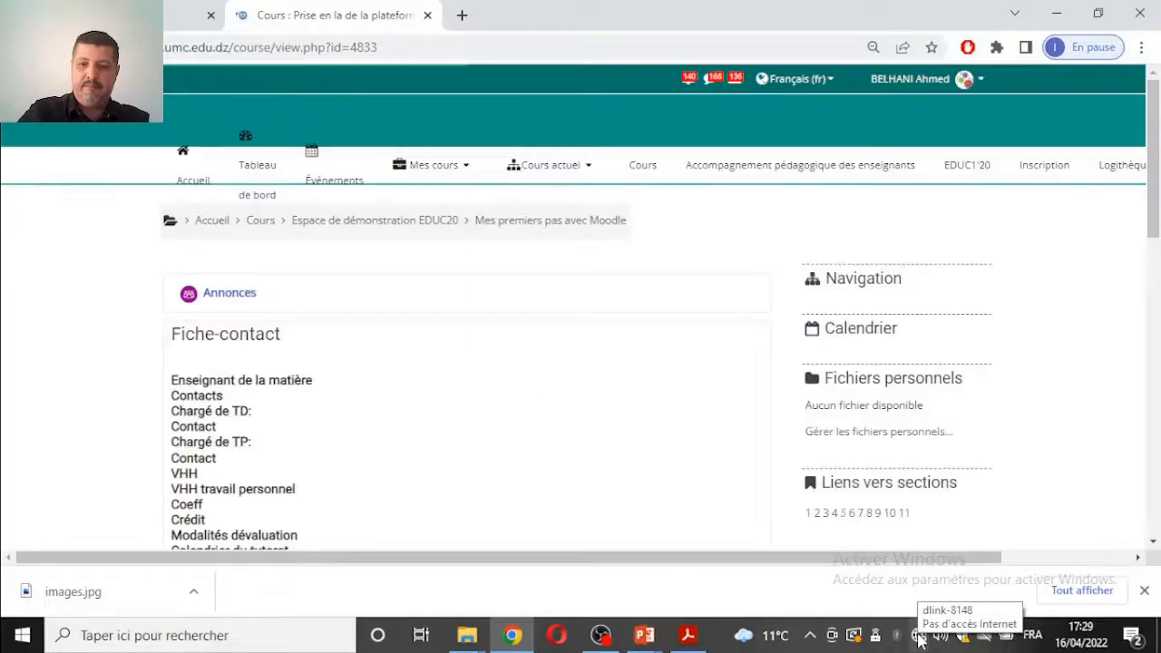
scroll(594, 329, down, 3)
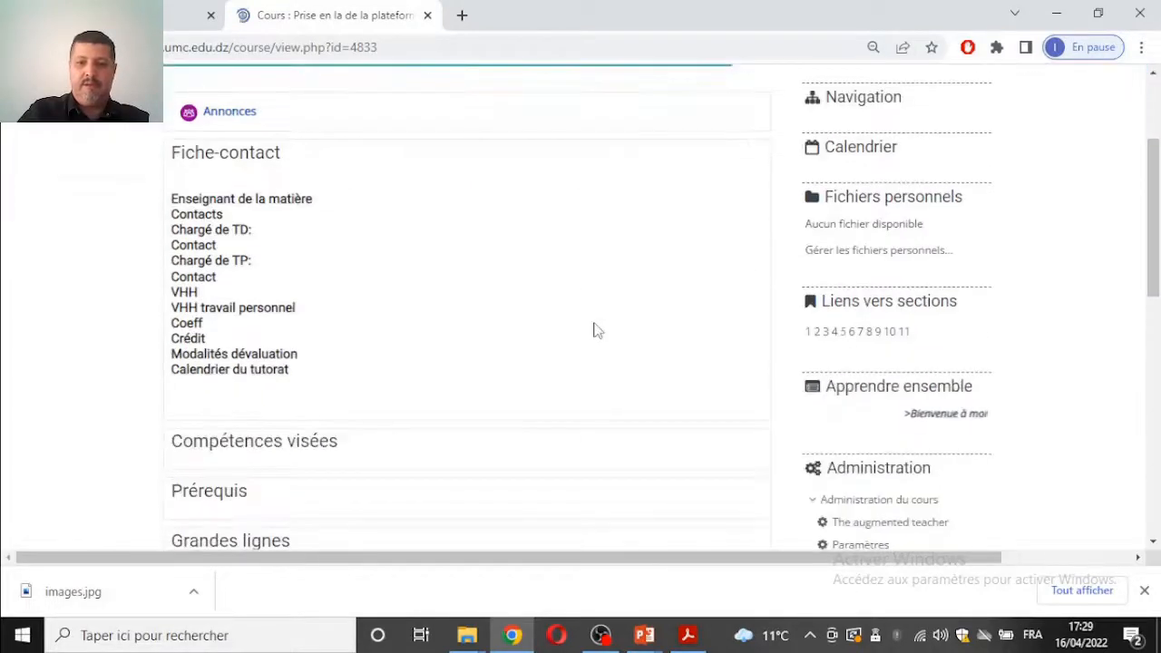
scroll(907, 458, down, 1)
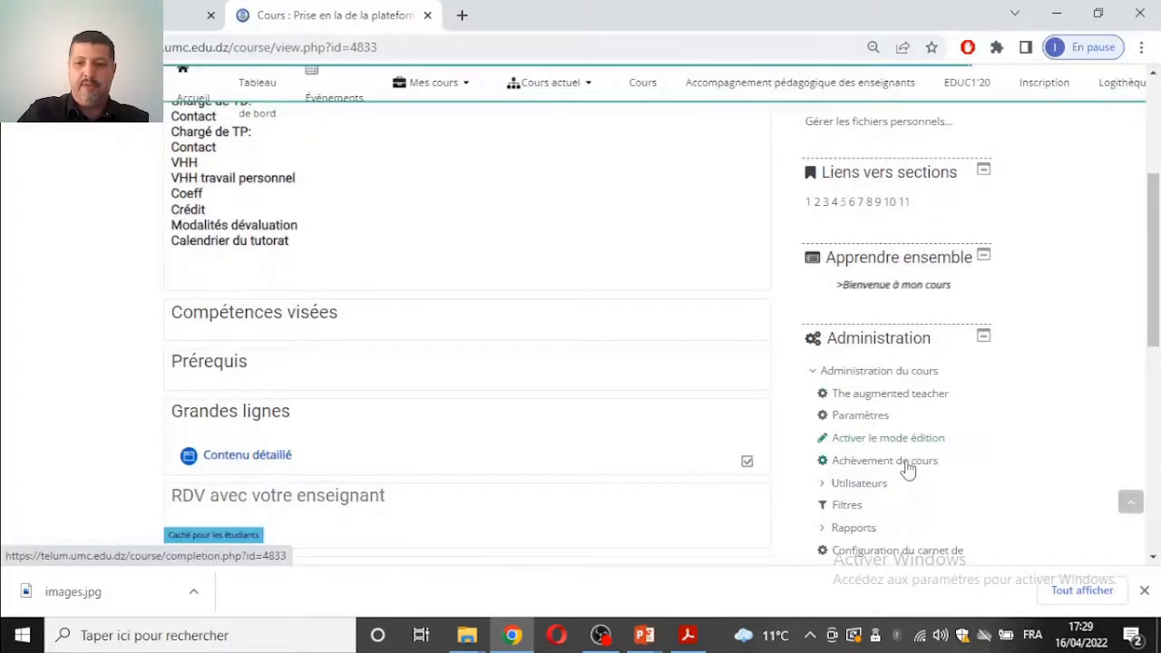
scroll(927, 510, down, 2)
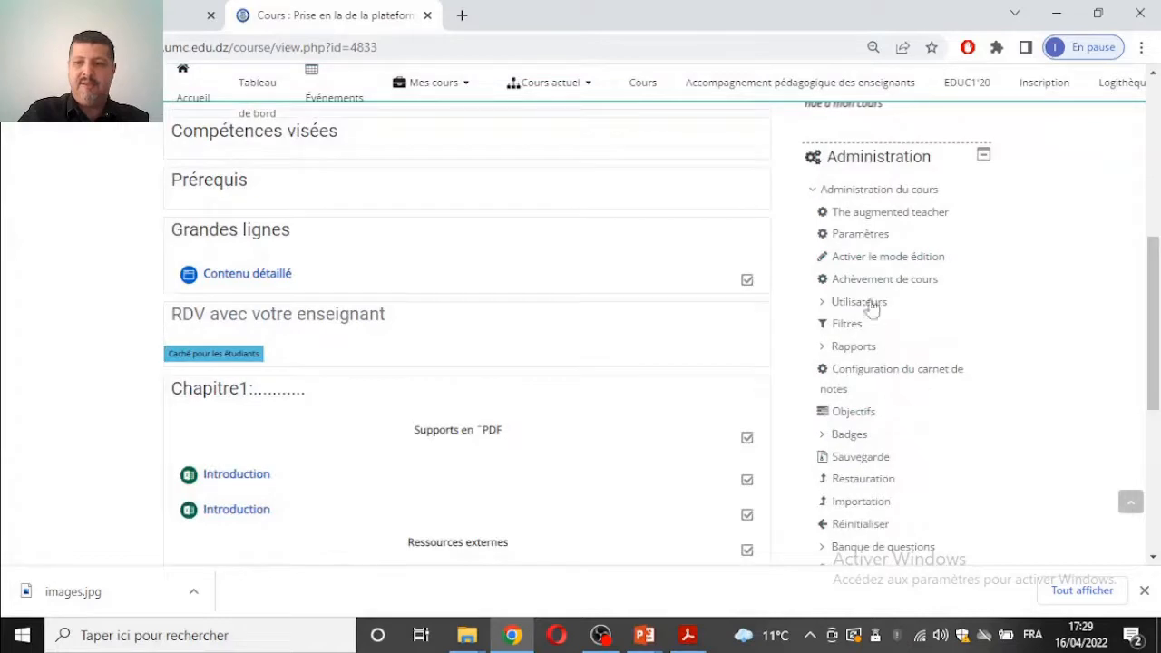
click(875, 258)
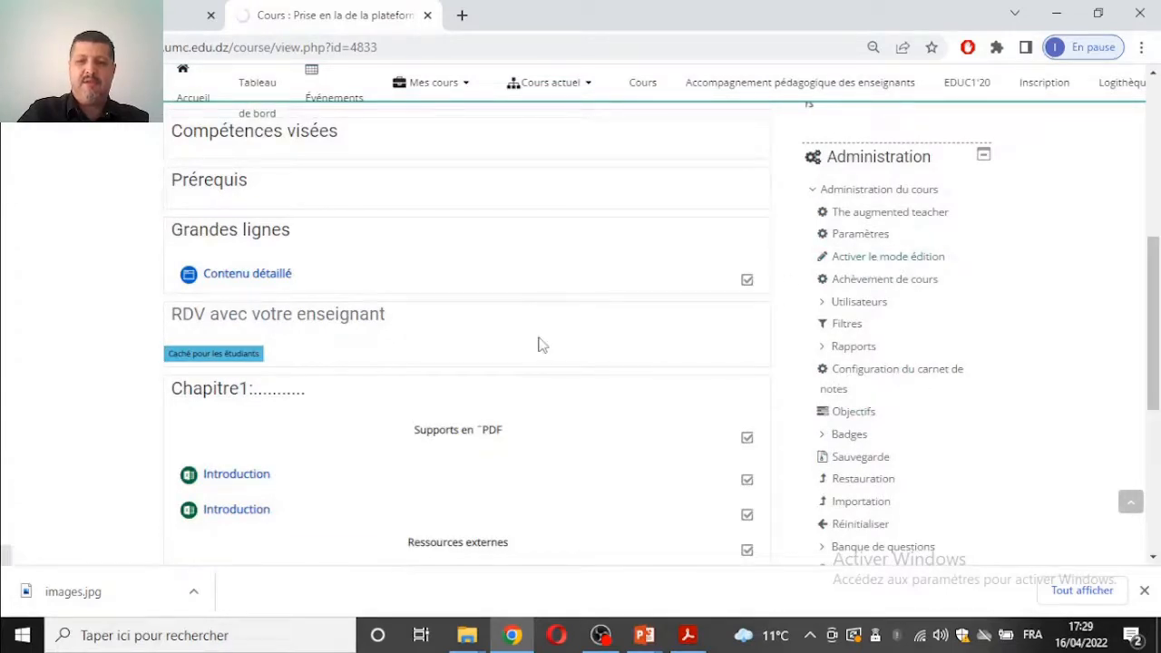
Try to duplicate the "Ressources externes" label in Chapitre1.
scroll(539, 342, down, 3)
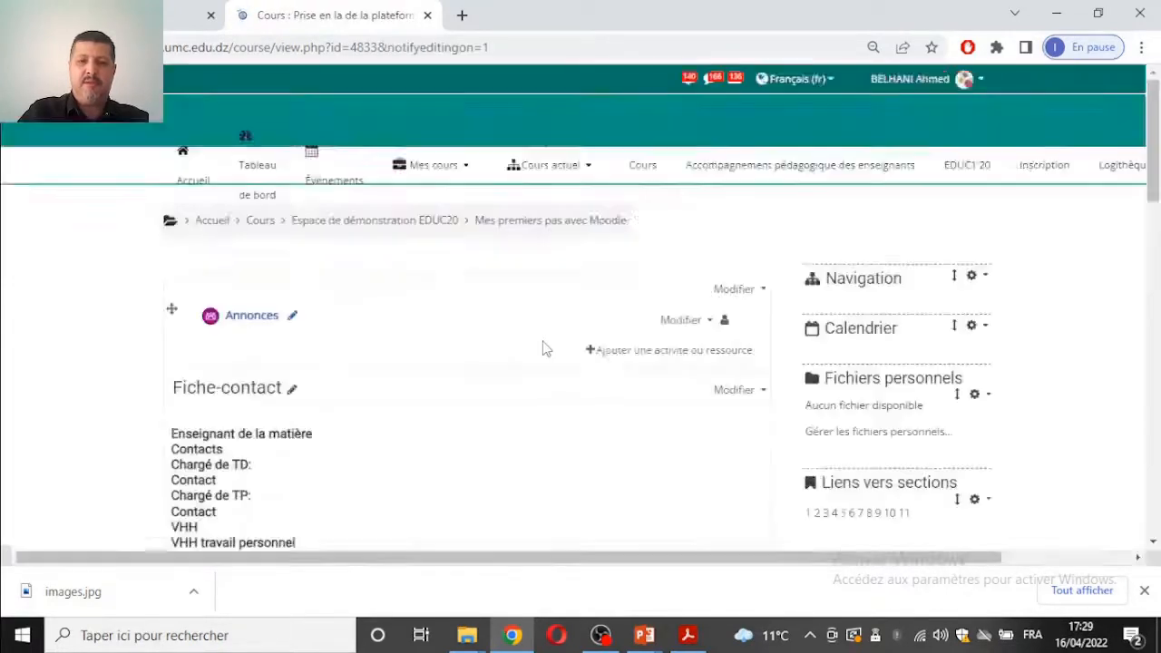
scroll(544, 349, down, 3)
scroll(544, 358, down, 7)
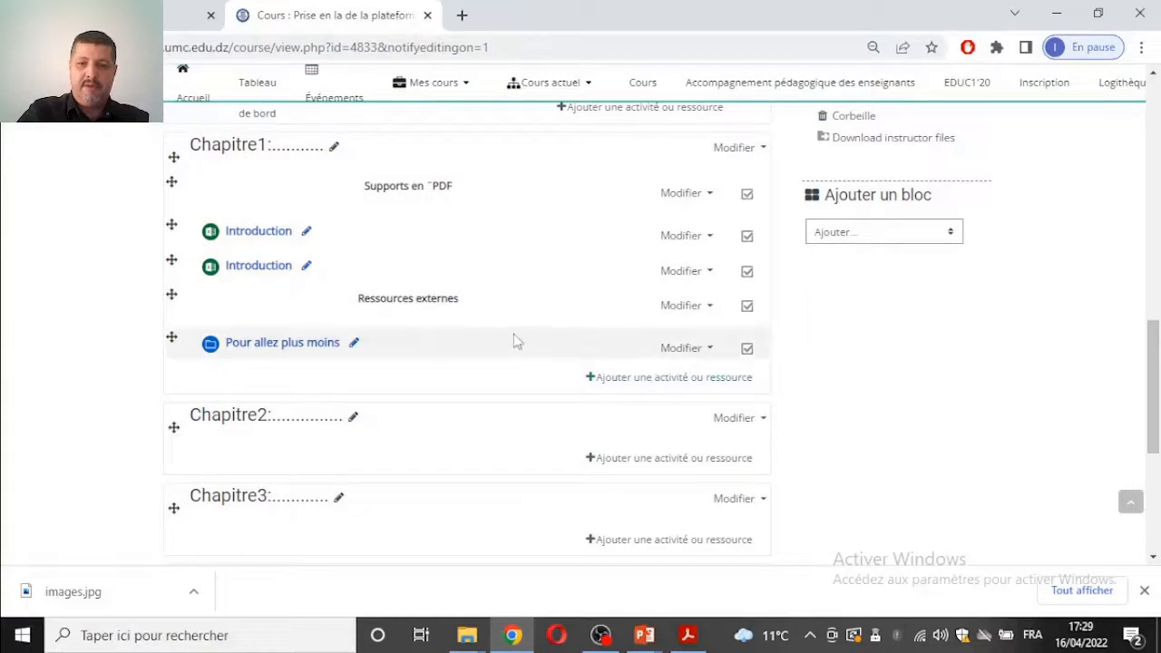
click(673, 308)
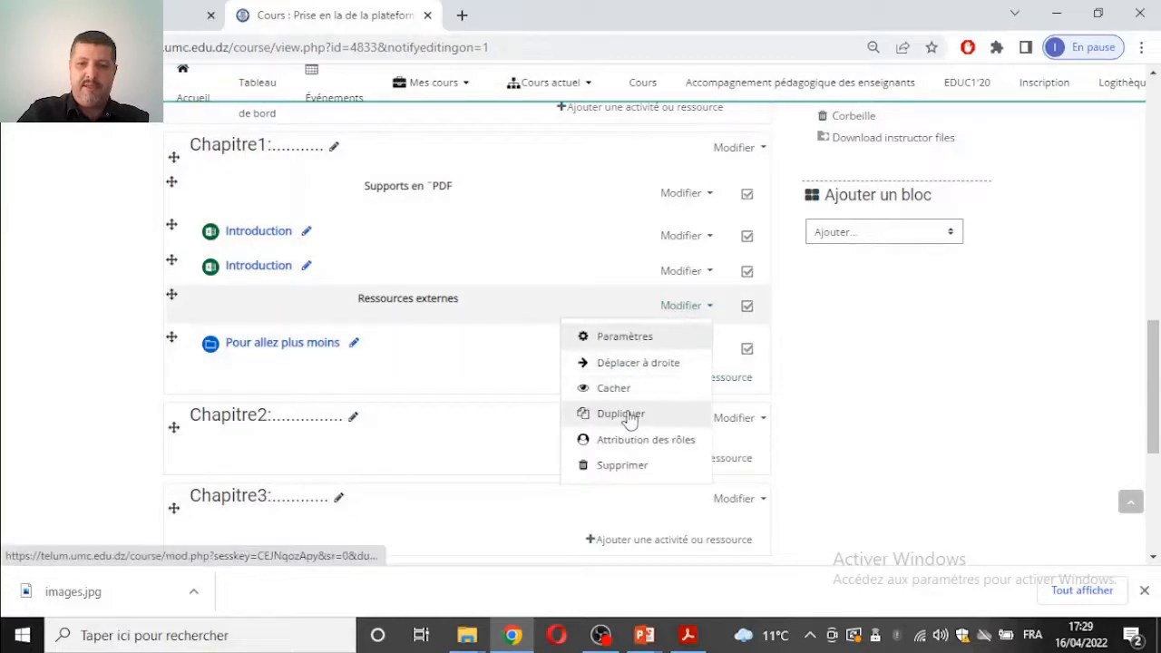
click(625, 413)
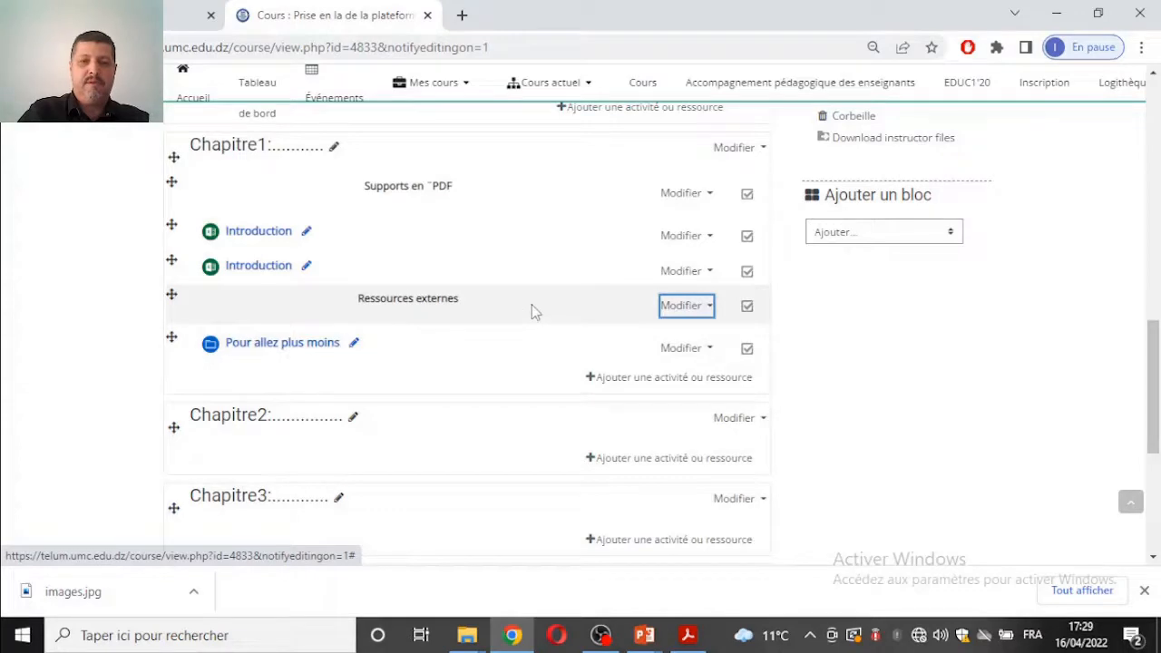
Duplicate the "Ressources externes" label above the "Pour allez plus moins" folder in Chapitre1.
scroll(532, 305, down, 1)
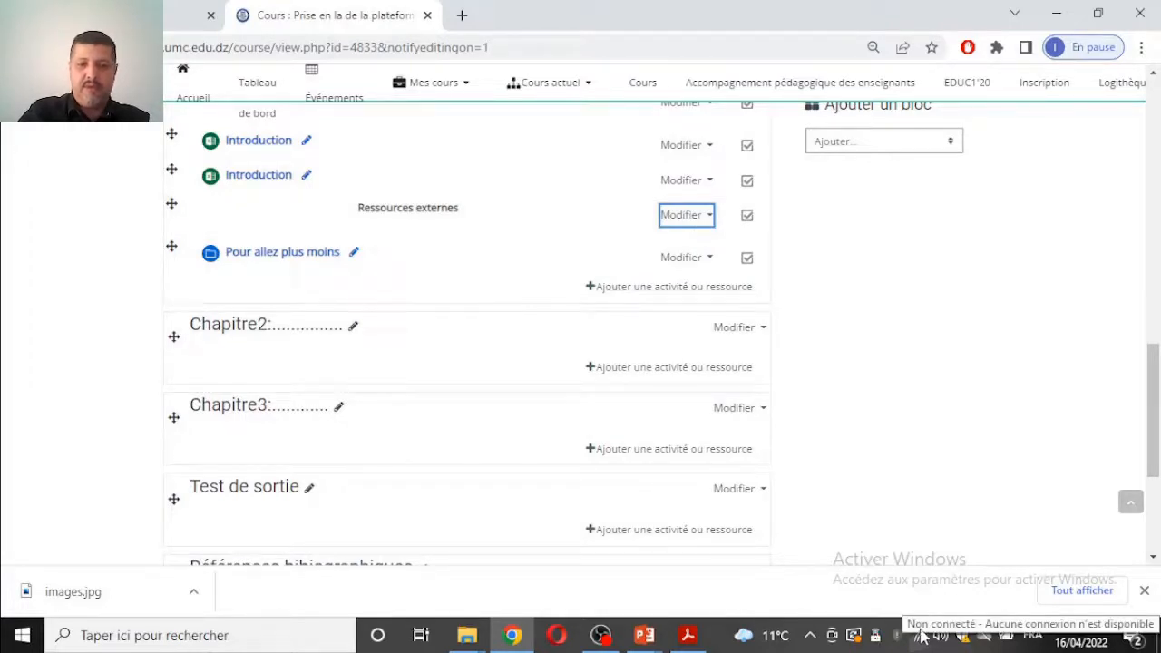
click(707, 216)
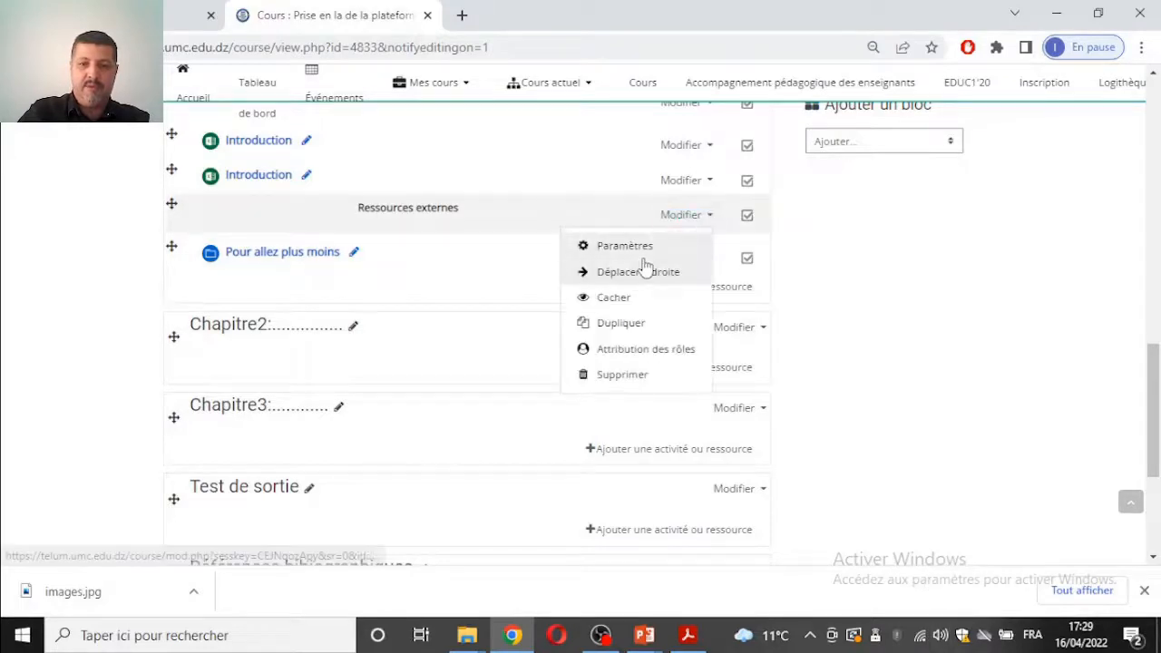
click(622, 326)
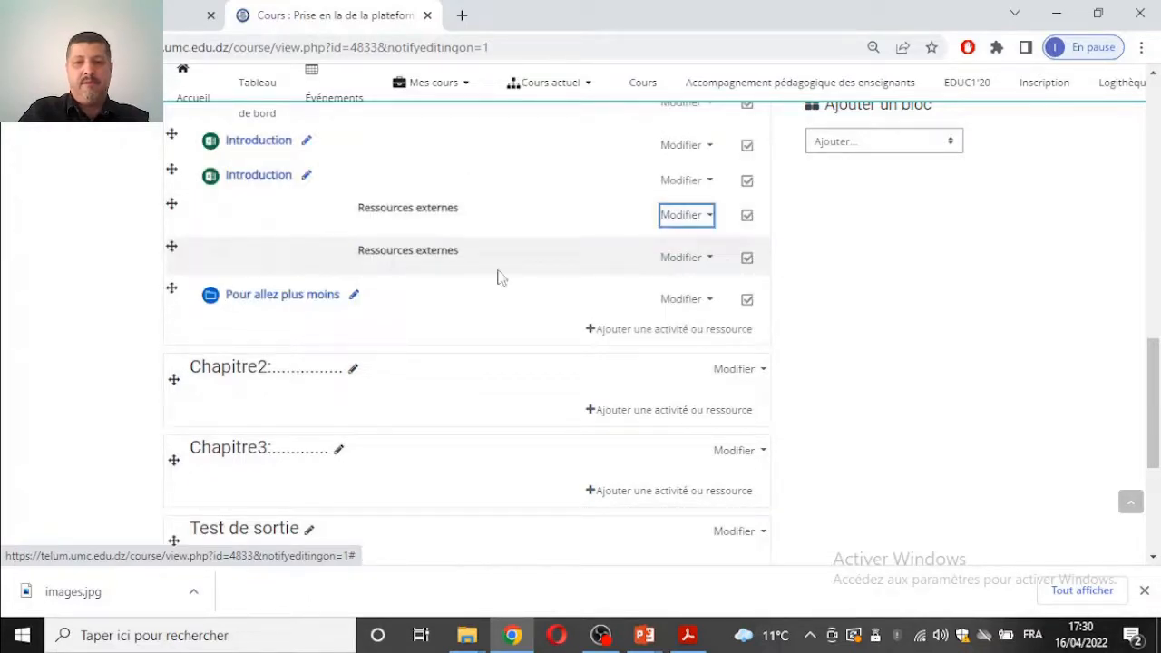
Move the lower "Ressources externes" label below the "Pour allez plus moins" folder in Chapitre1 and open its settings.
drag(171, 249, 218, 323)
click(692, 294)
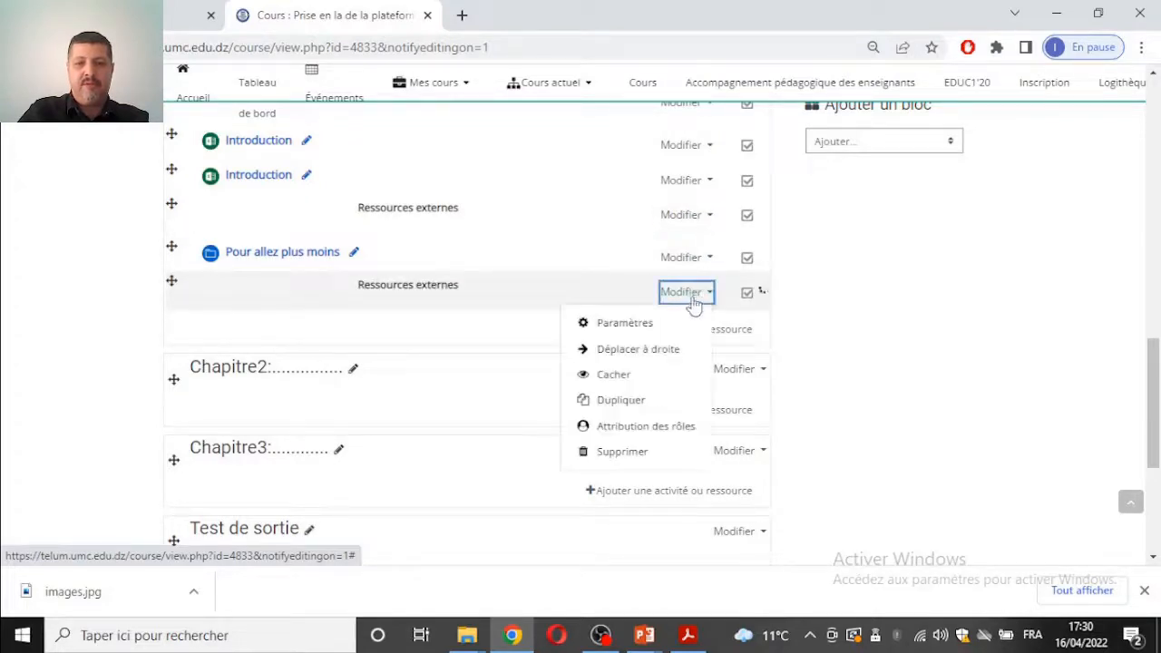
click(609, 325)
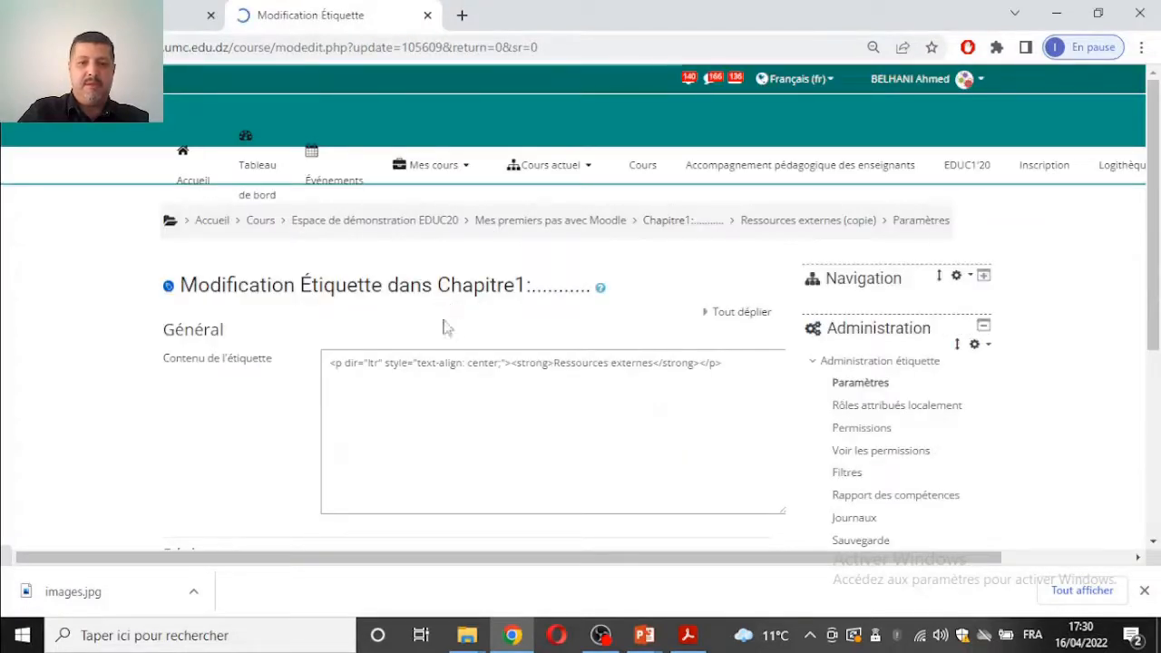
click(500, 370)
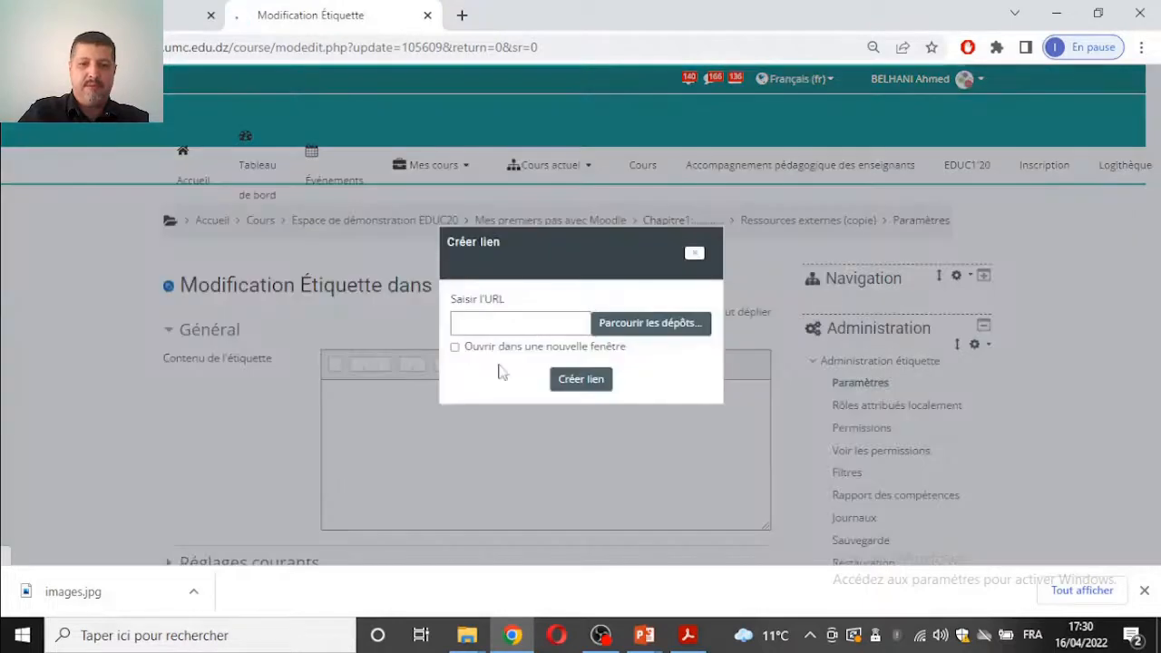
click(694, 255)
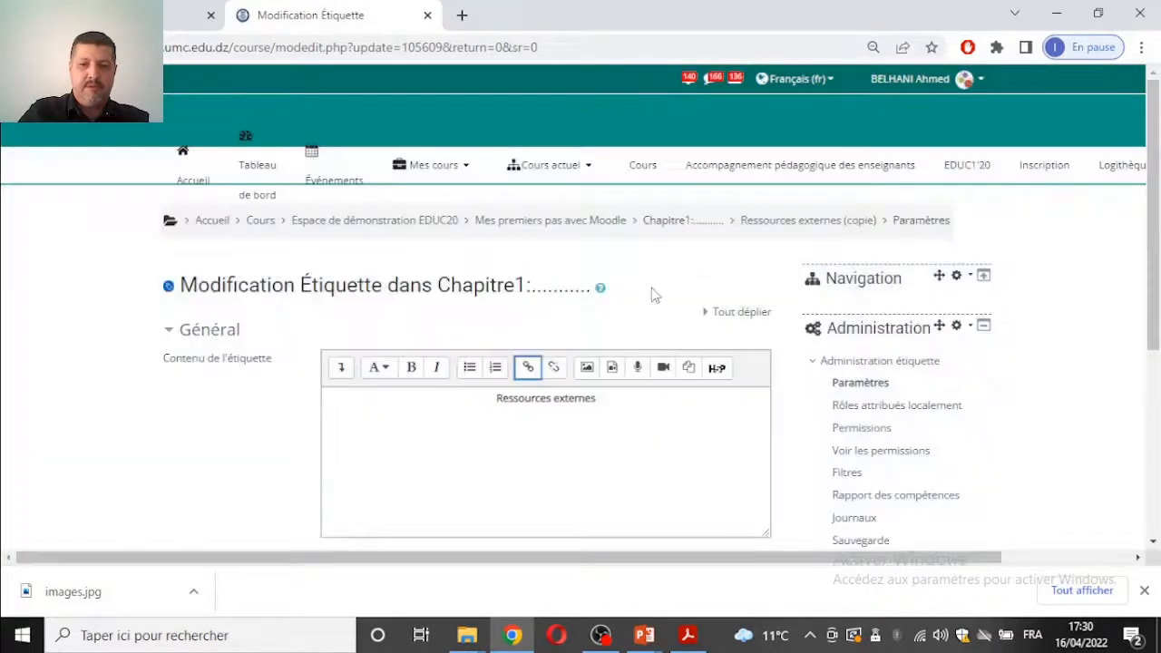
Change the moved label's text to "Ressources web" and save it, returning to the course.
click(590, 400)
key(BackSpace)
key(BackSpace)
key(BackSpace)
key(BackSpace)
key(BackSpace)
key(BackSpace)
key(BackSpace)
key(BackSpace)
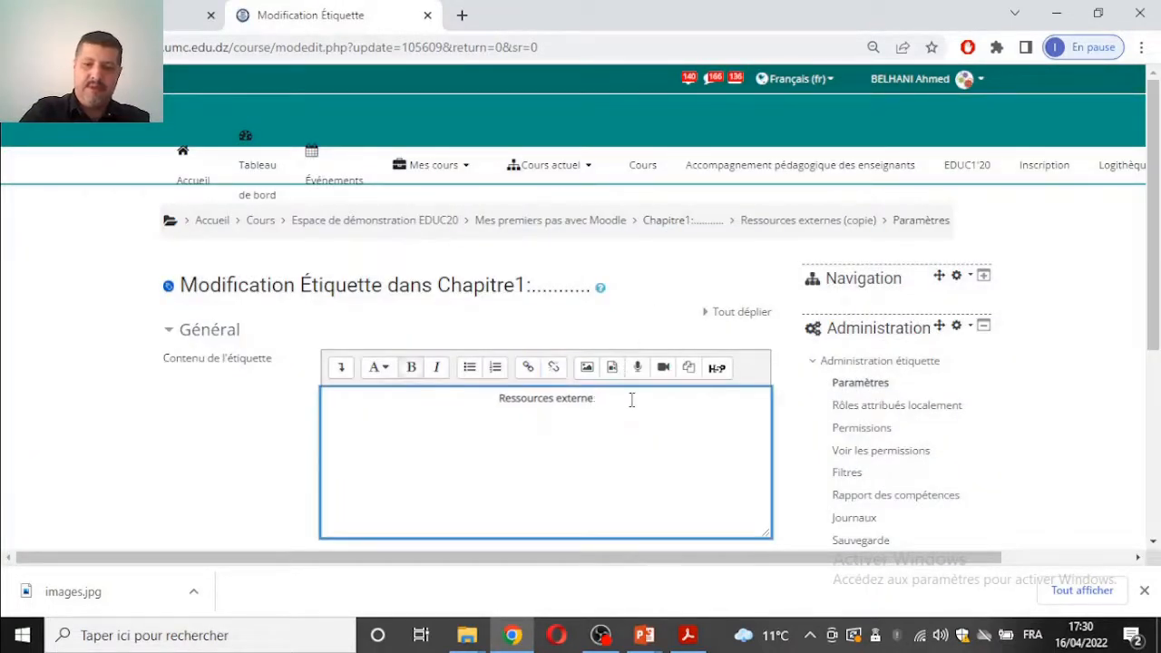
text(web)
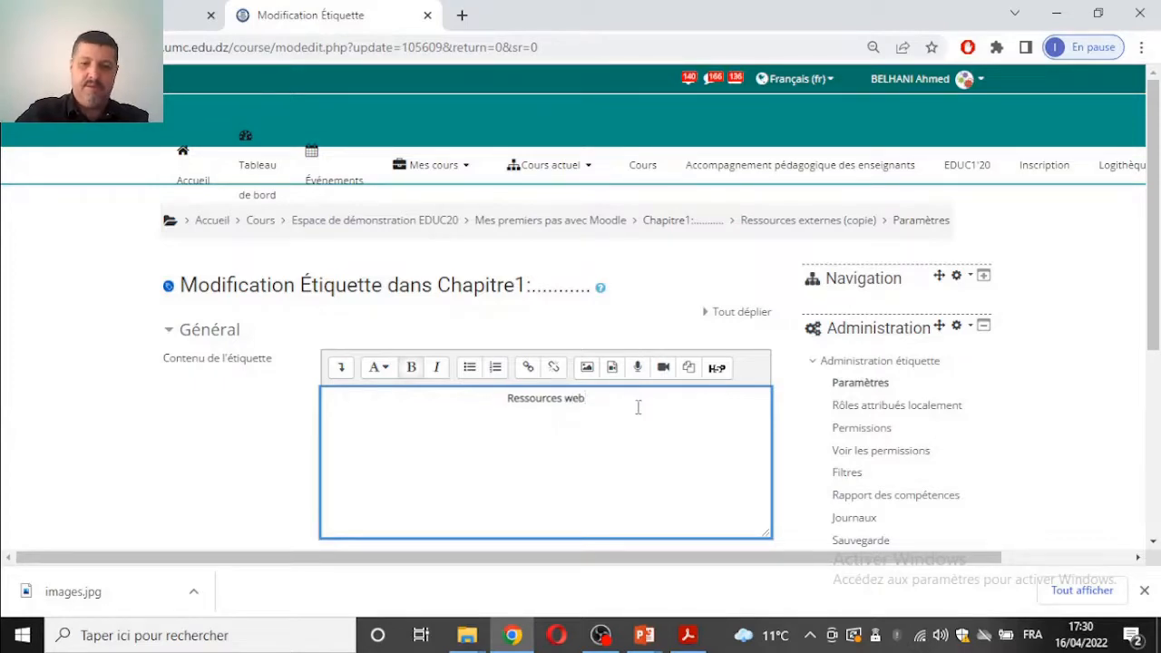
scroll(637, 408, down, 3)
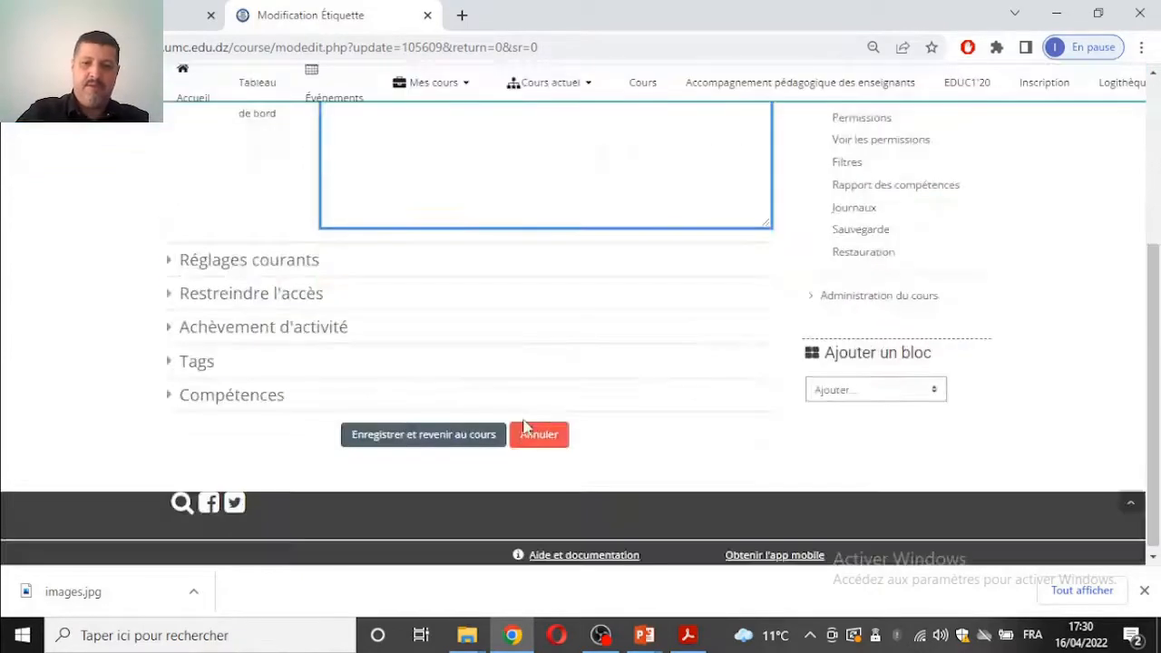
click(441, 435)
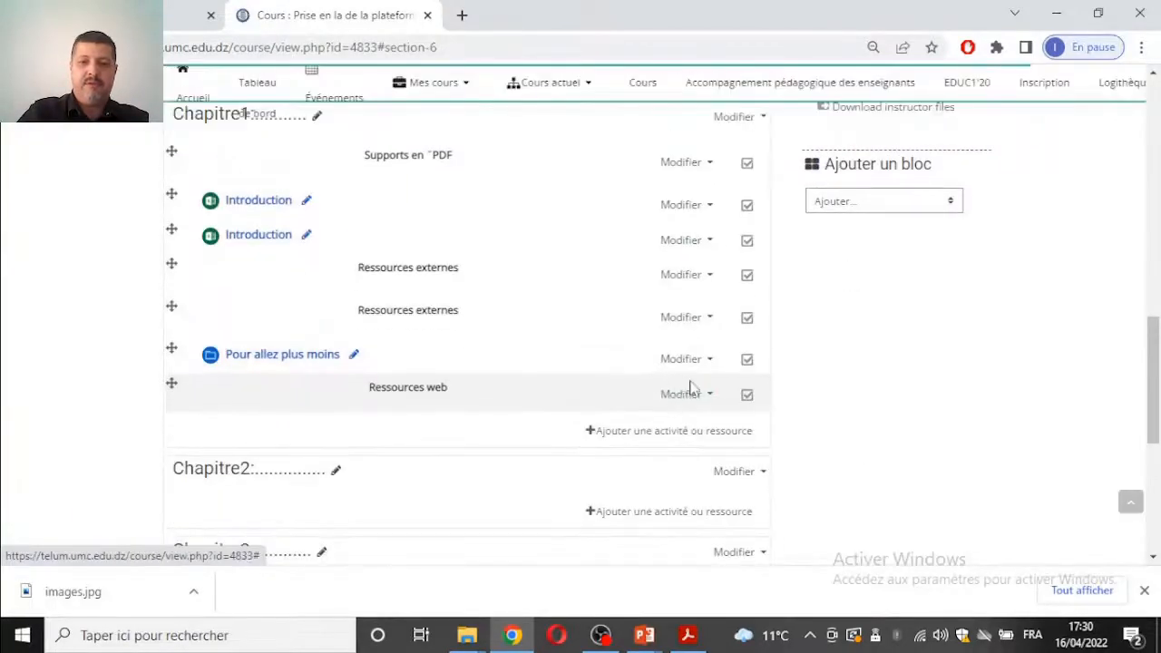
Add a URL resource to Chapitre1 and name it "Apprendre via le net".
click(688, 435)
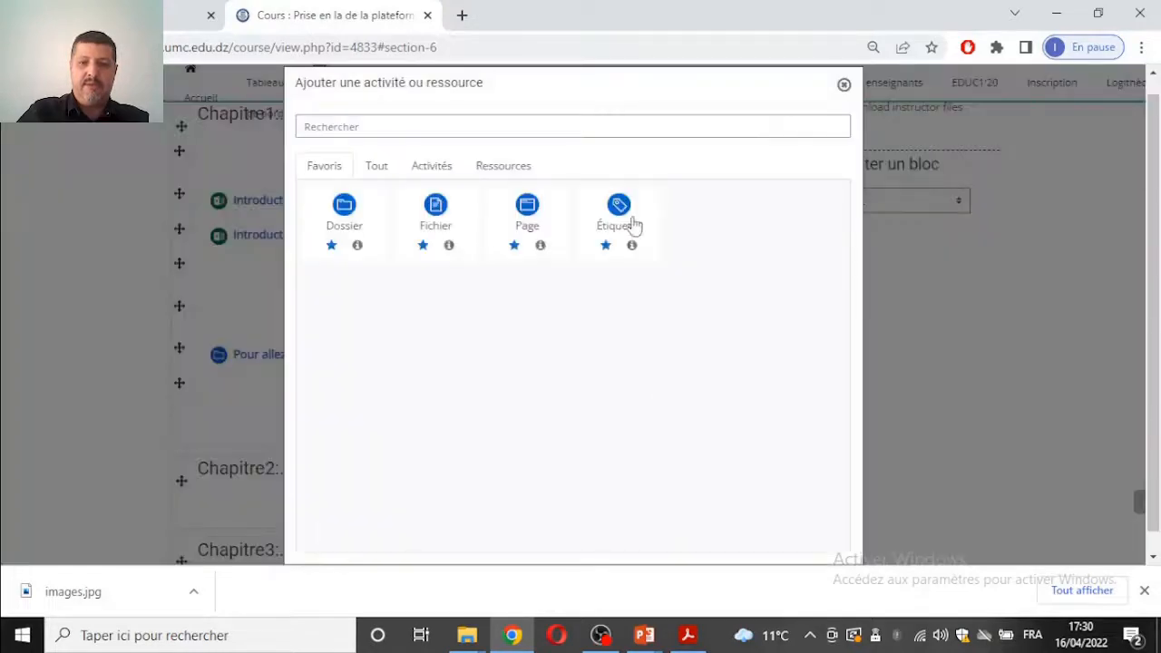
click(502, 168)
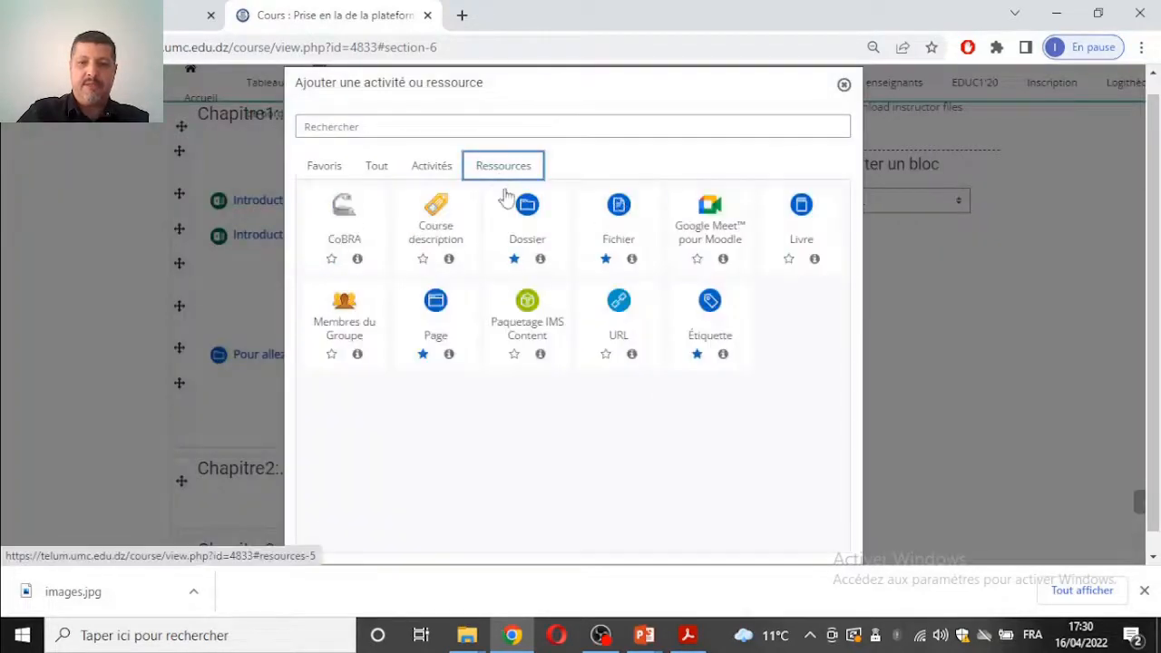
click(619, 304)
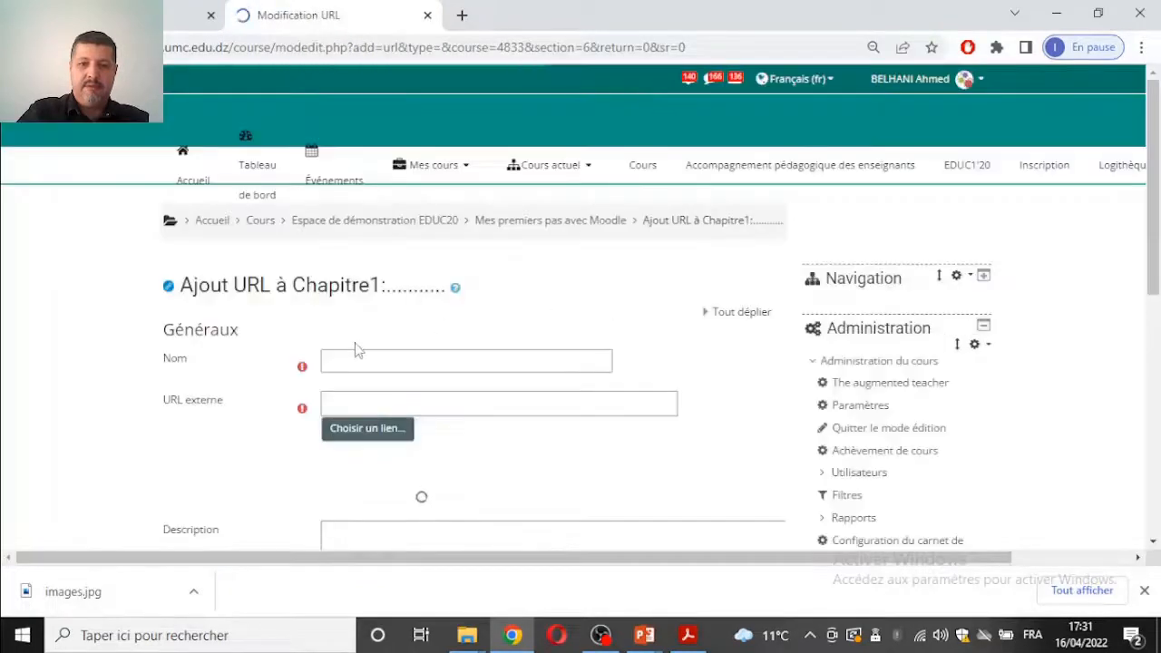
click(444, 355)
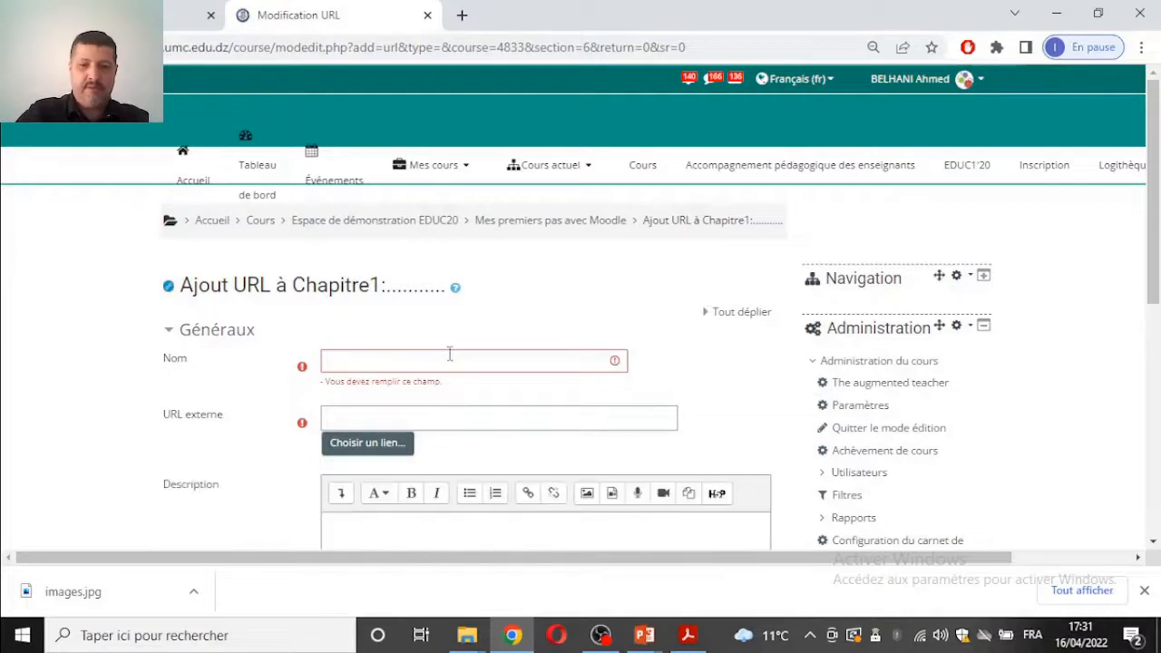
click(447, 361)
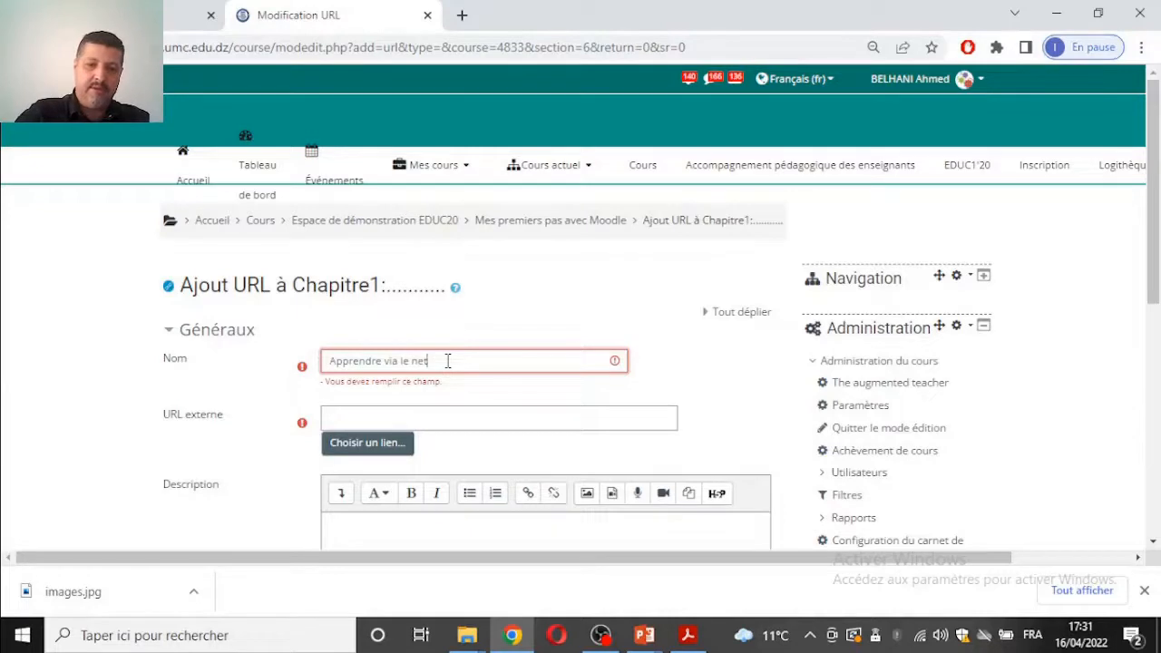
click(485, 412)
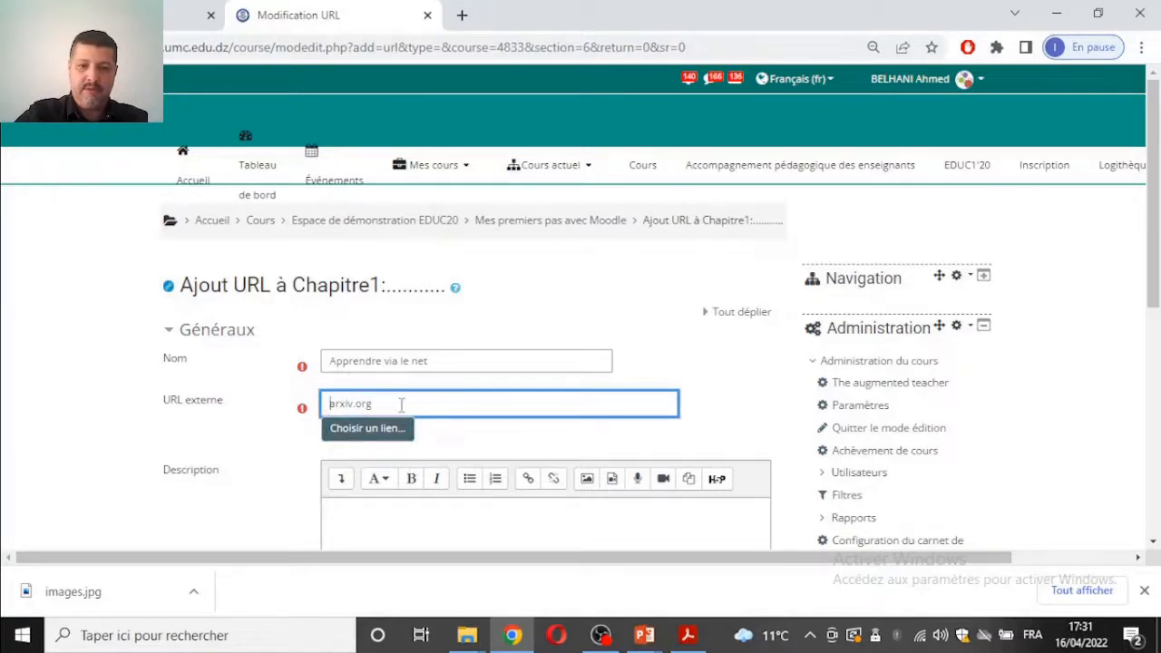
text(http)
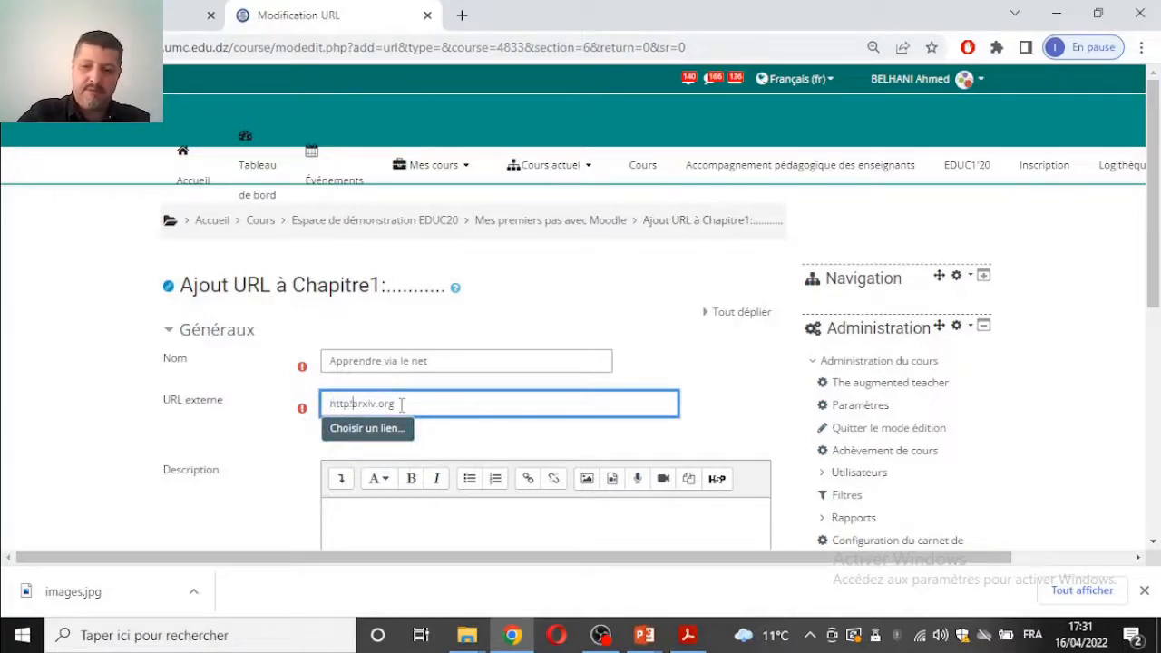
text(:)
text(//)
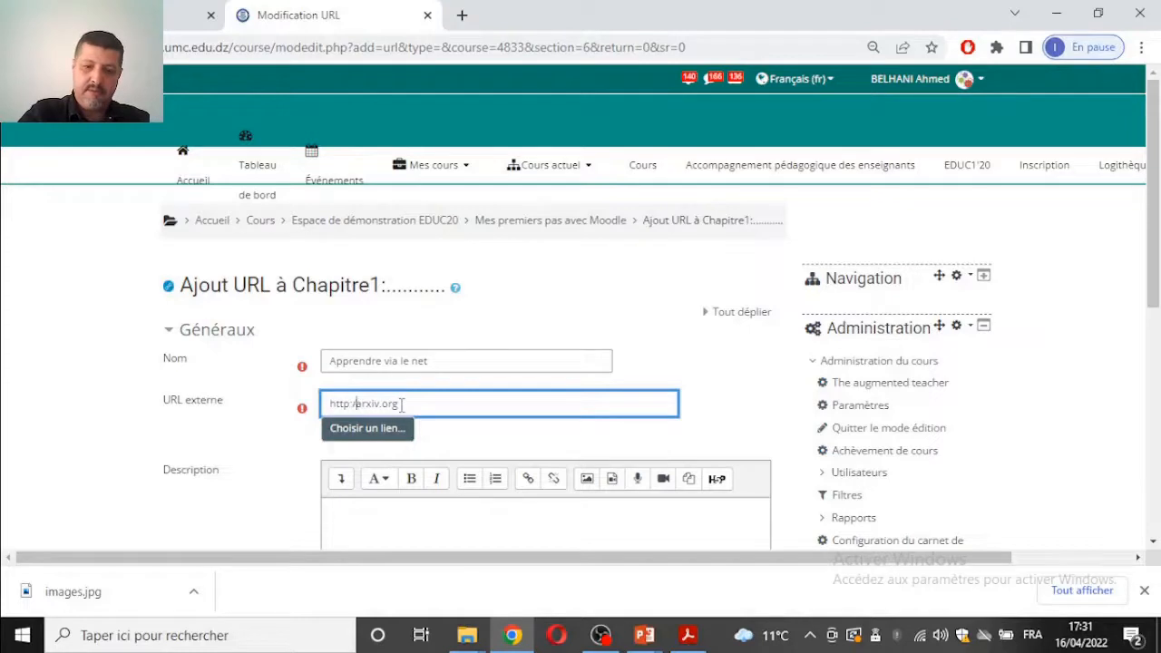
text(www.)
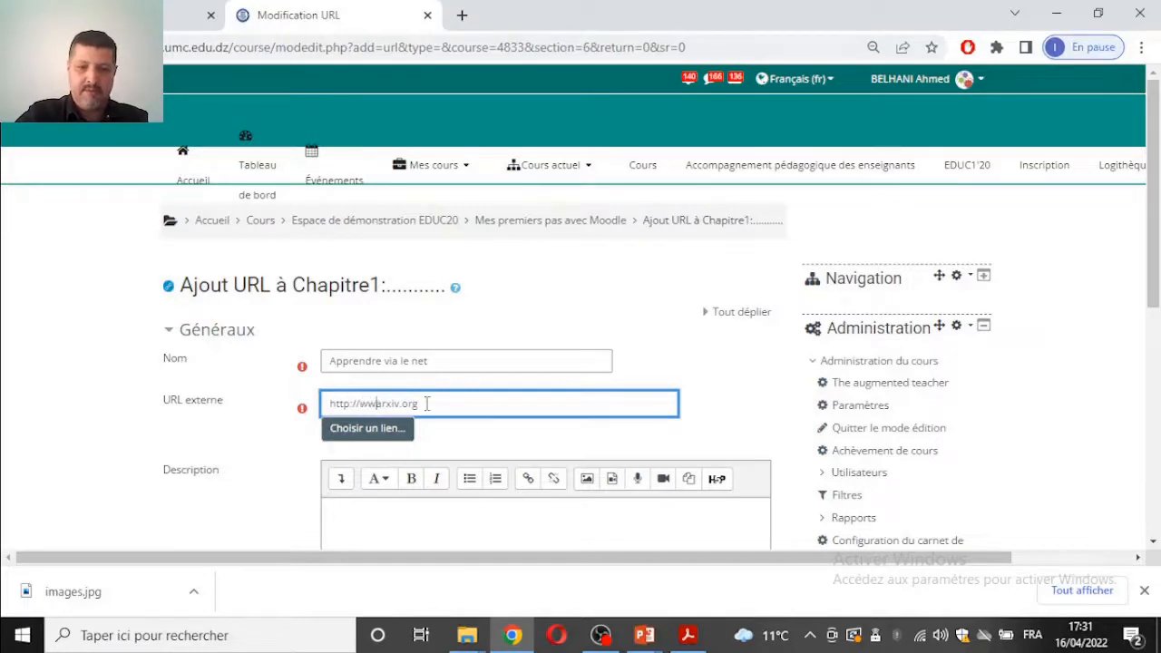
Enter the description "Télécharger vos articles en toute légalité" and enable showing it on the course page.
scroll(572, 398, down, 2)
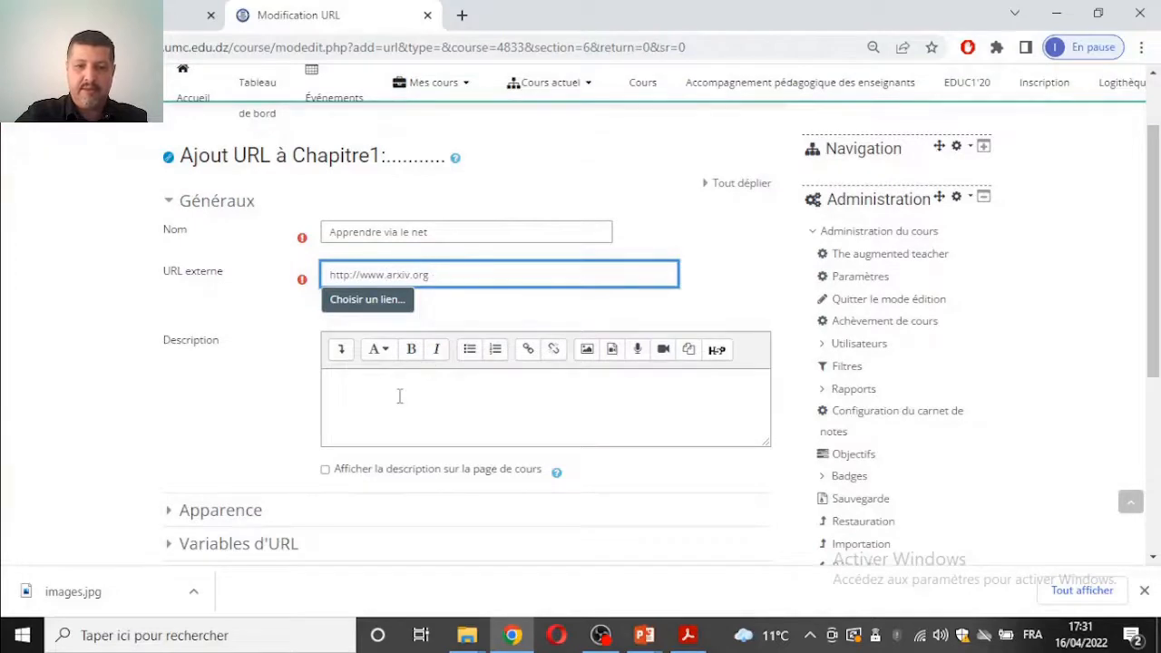
click(398, 388)
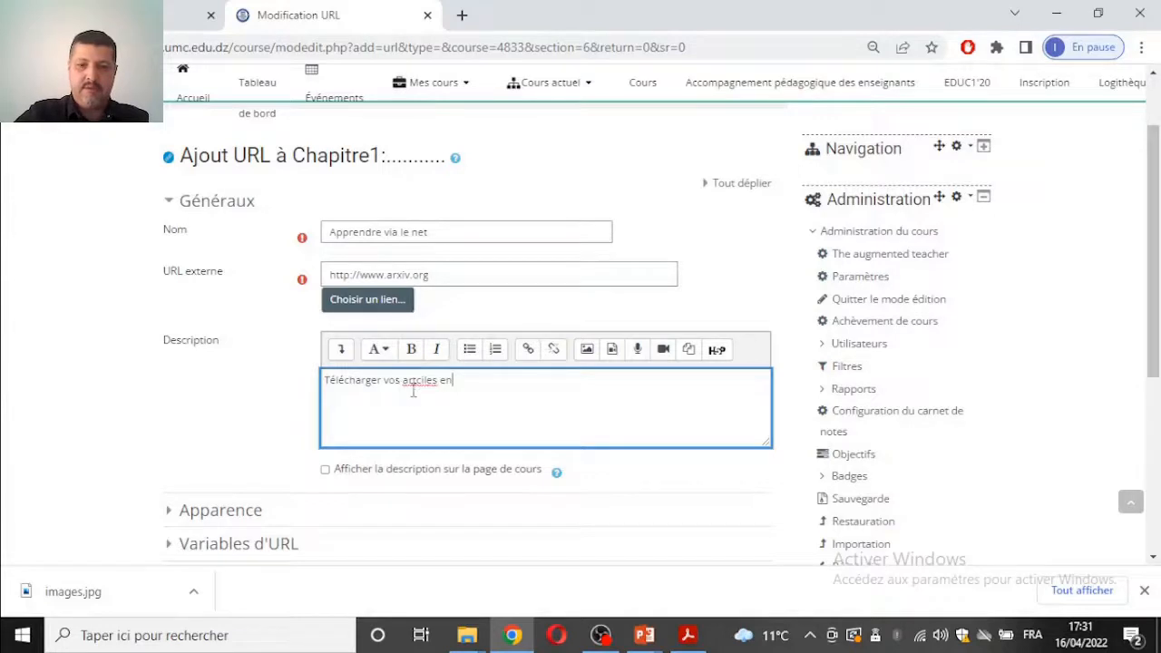
right_click(412, 388)
click(492, 121)
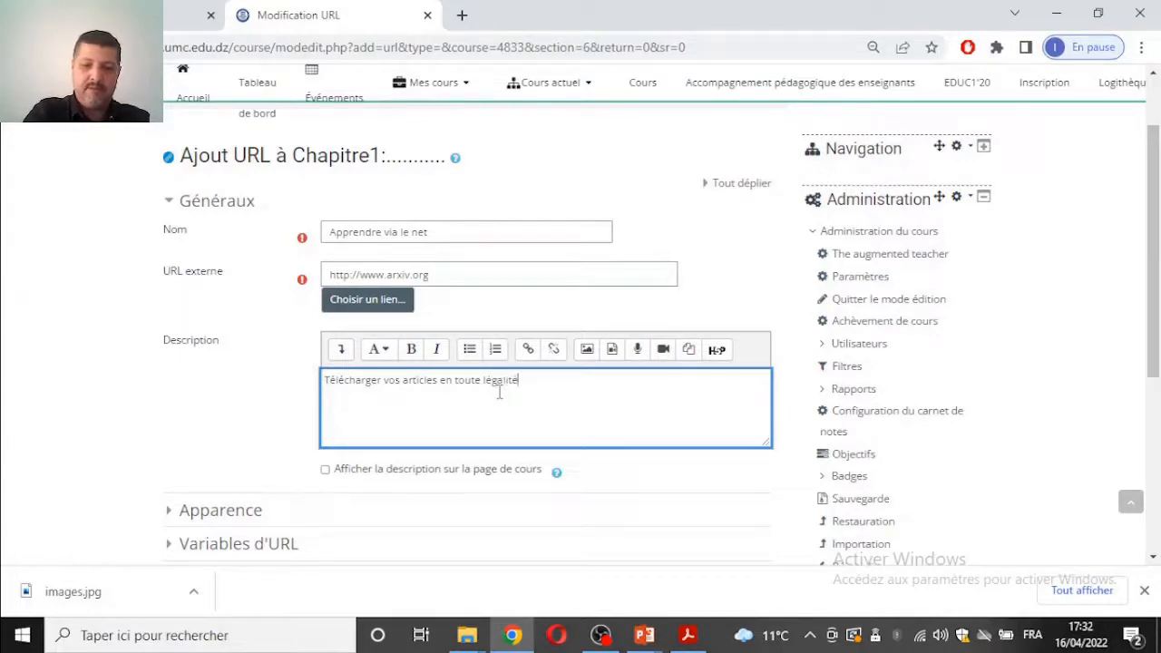
click(326, 470)
drag(526, 383, 325, 381)
Set the URL resource's display to "Intégrer" and save it, returning to the course.
click(272, 517)
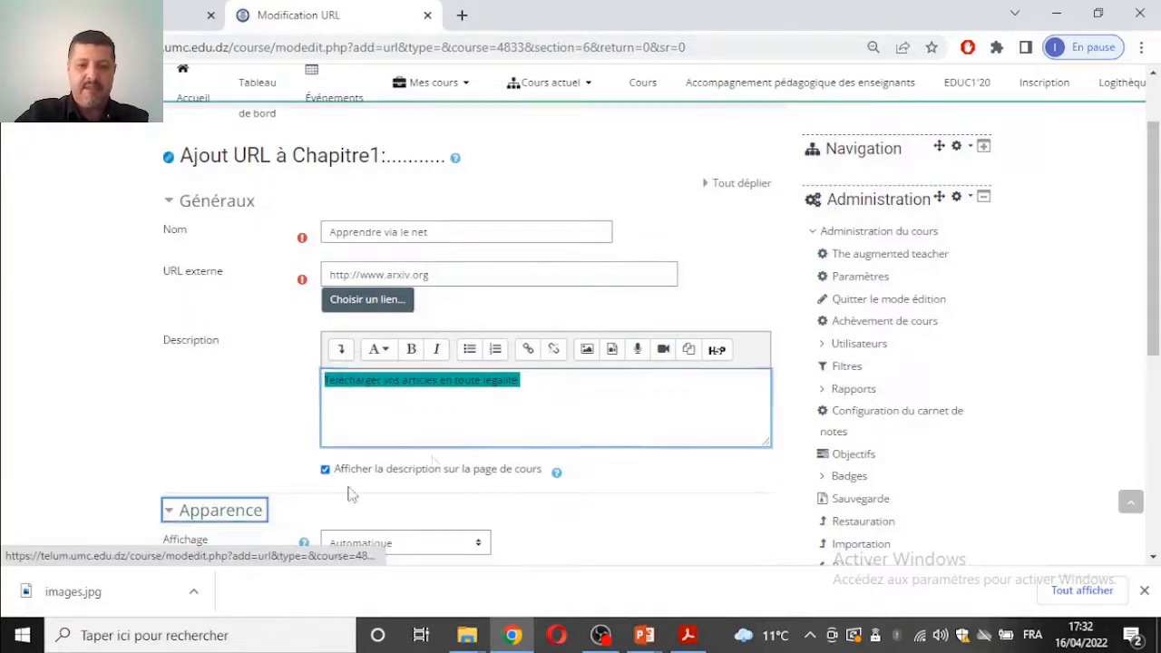
scroll(461, 448, down, 3)
click(347, 272)
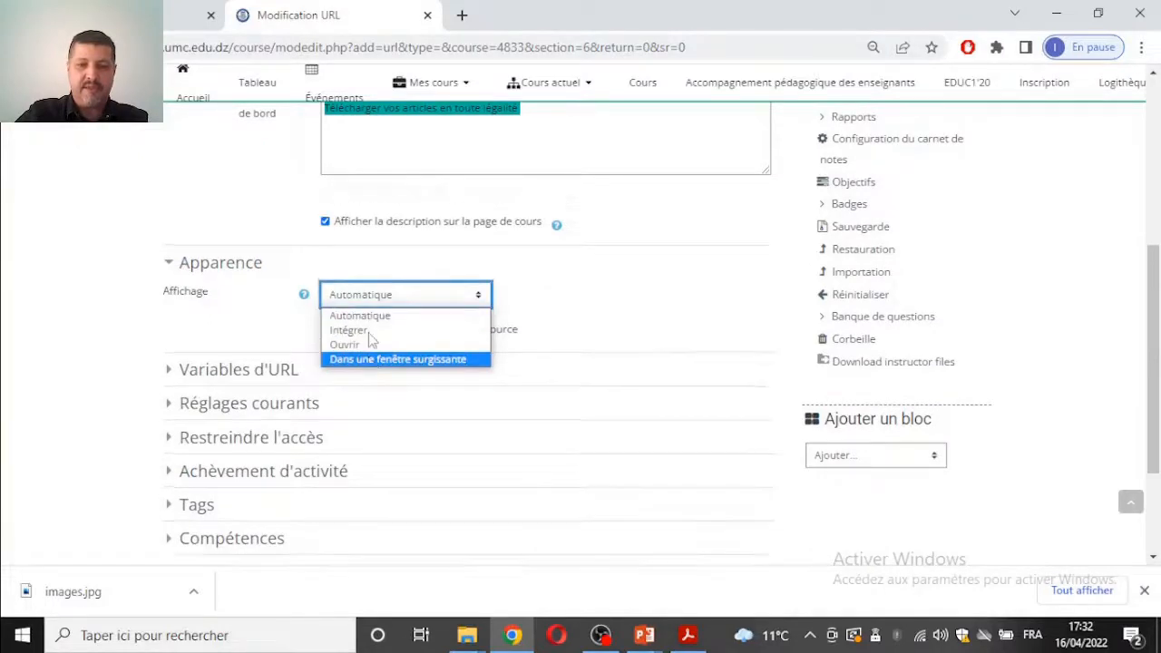
click(381, 306)
scroll(405, 283, up, 2)
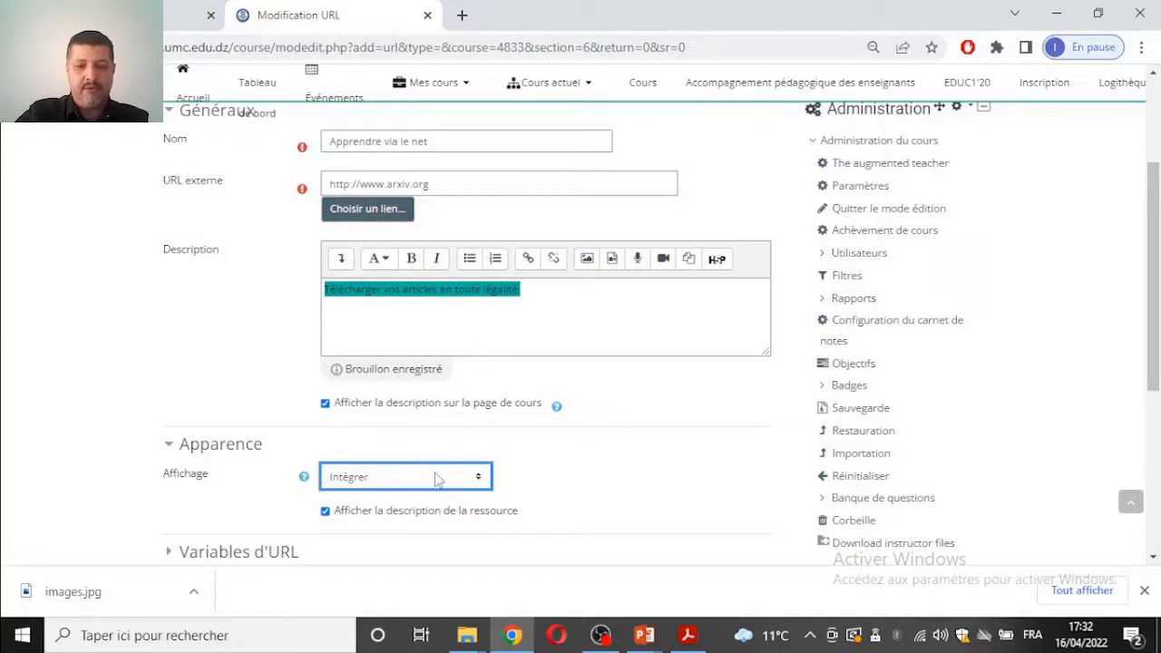
scroll(461, 417, down, 2)
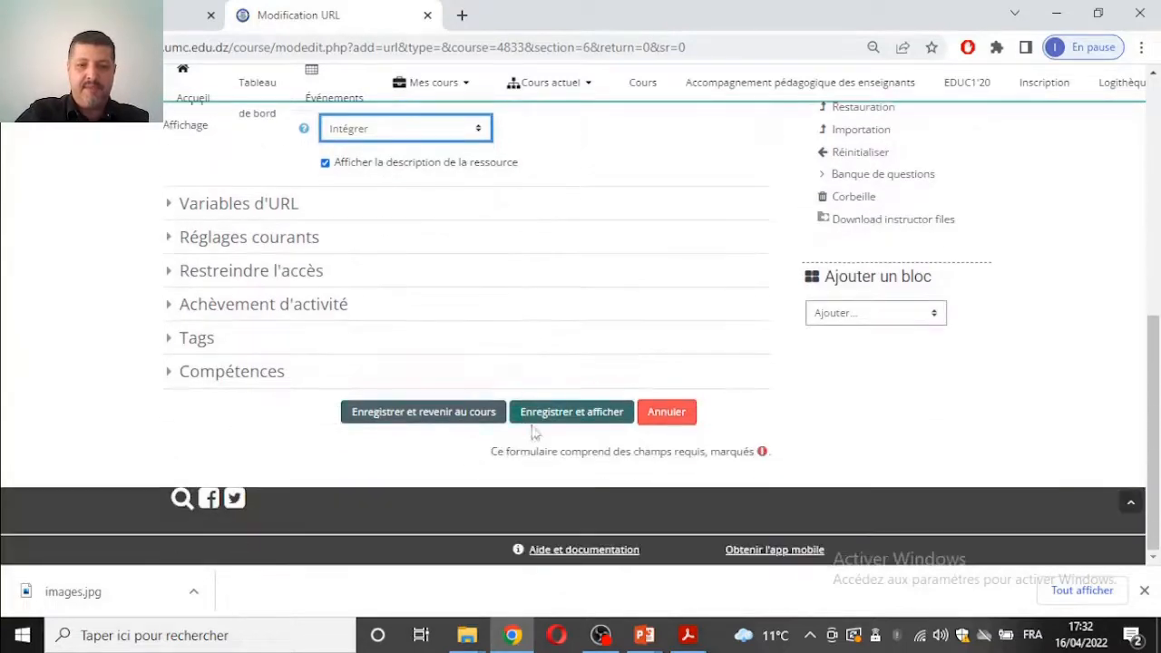
scroll(521, 453, down, 2)
click(490, 416)
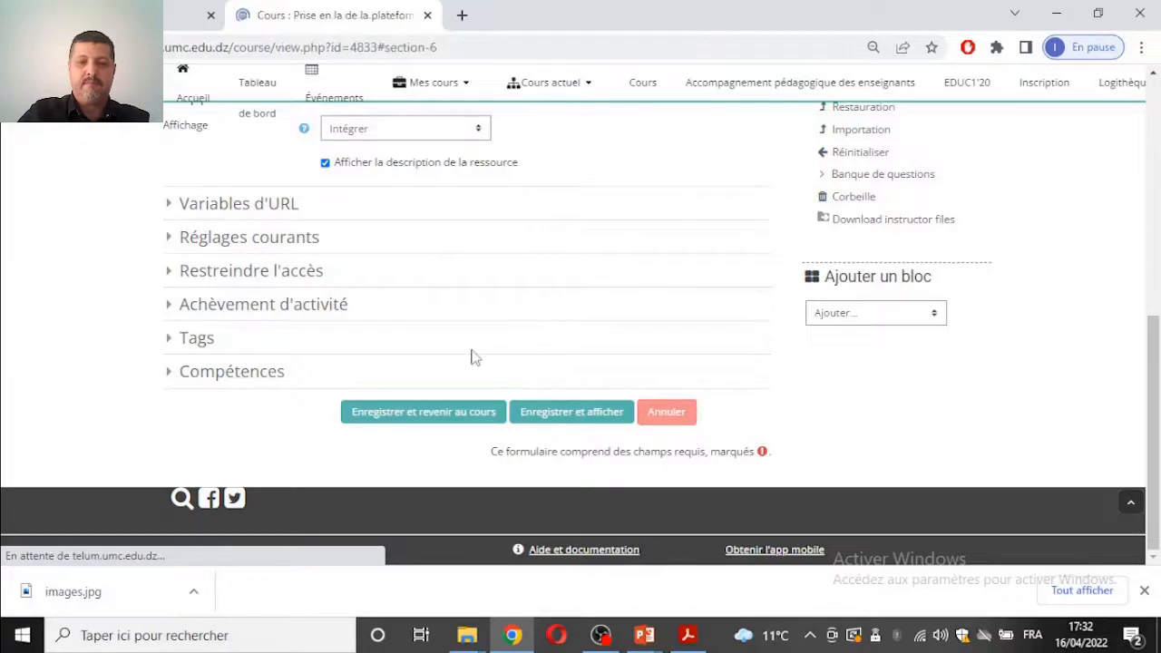
Examine the description under "Apprendre via le net" in Chapitre1, view the resource's embedded page, and go back to the course.
scroll(500, 328, down, 3)
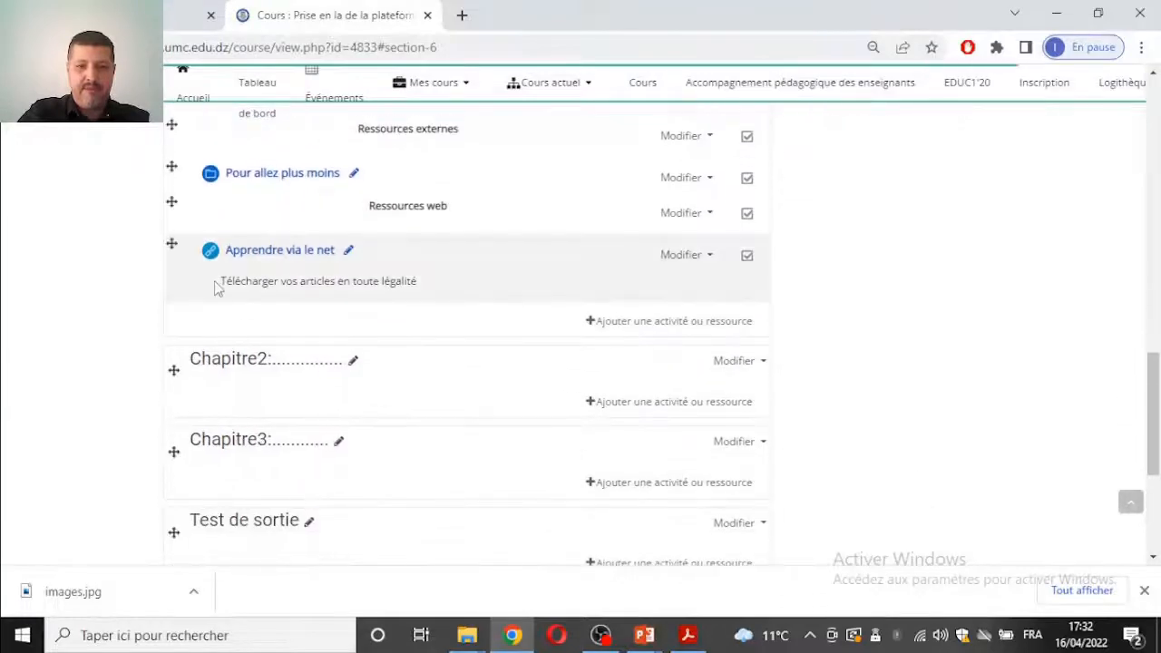
drag(218, 281, 432, 283)
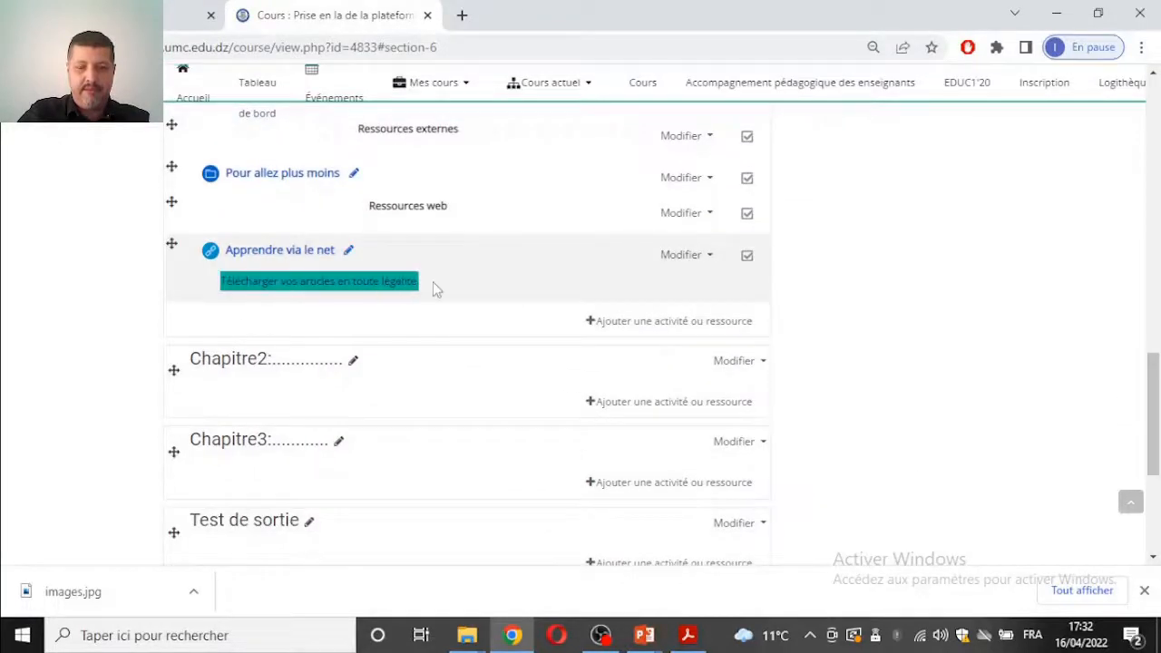
click(369, 283)
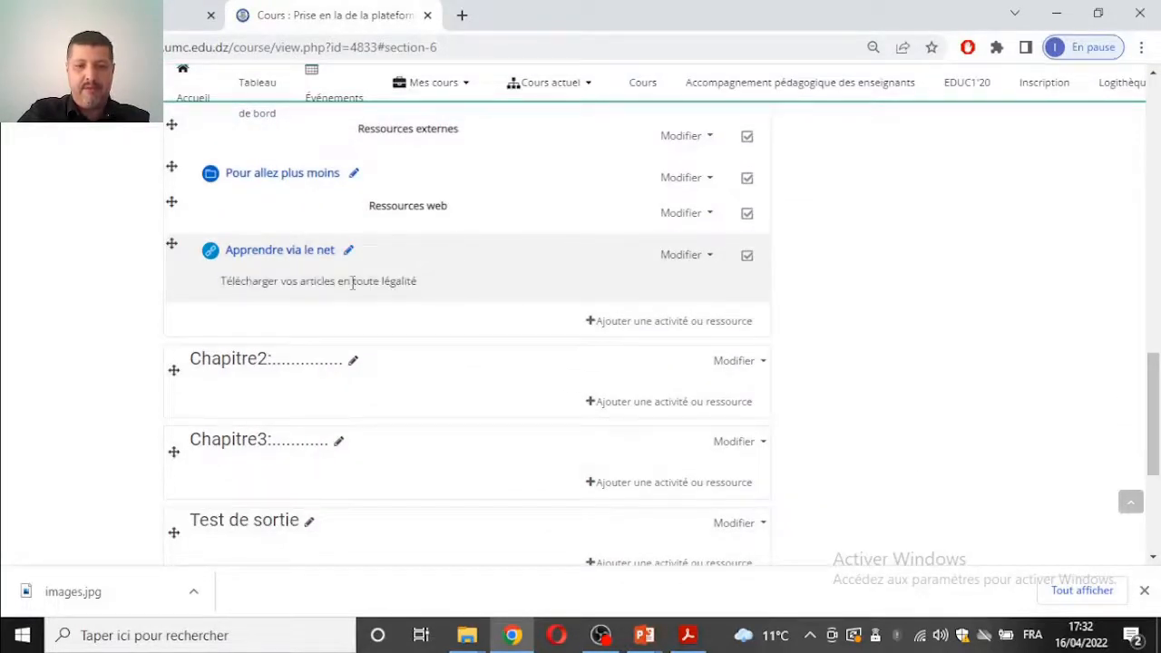
click(301, 259)
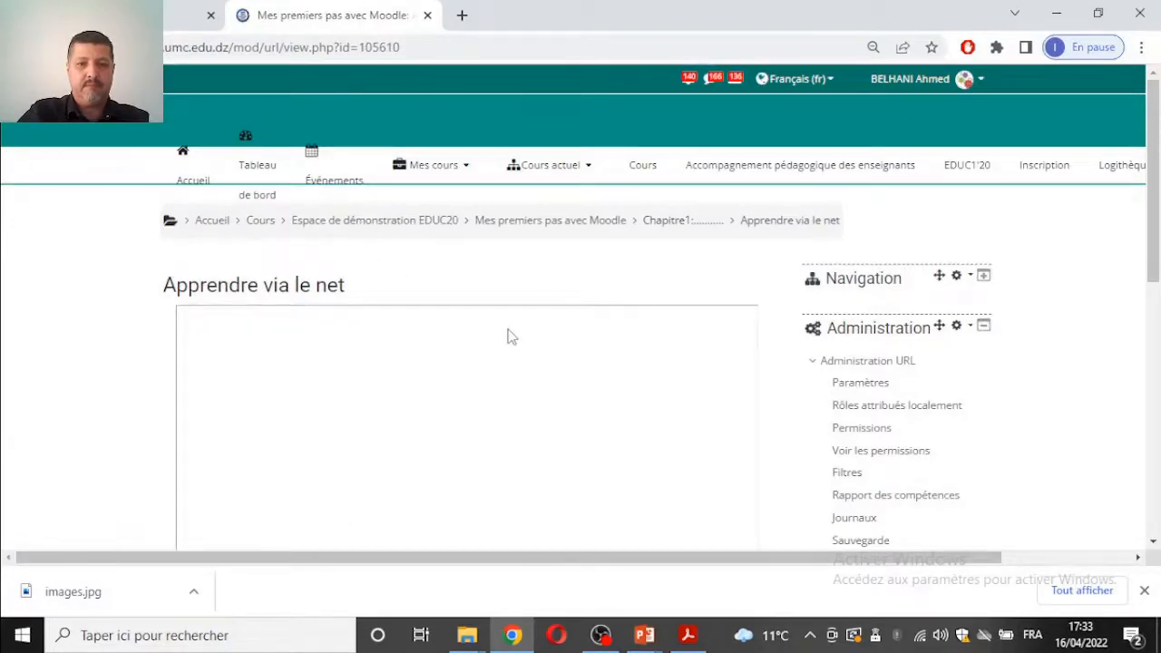
scroll(508, 337, down, 5)
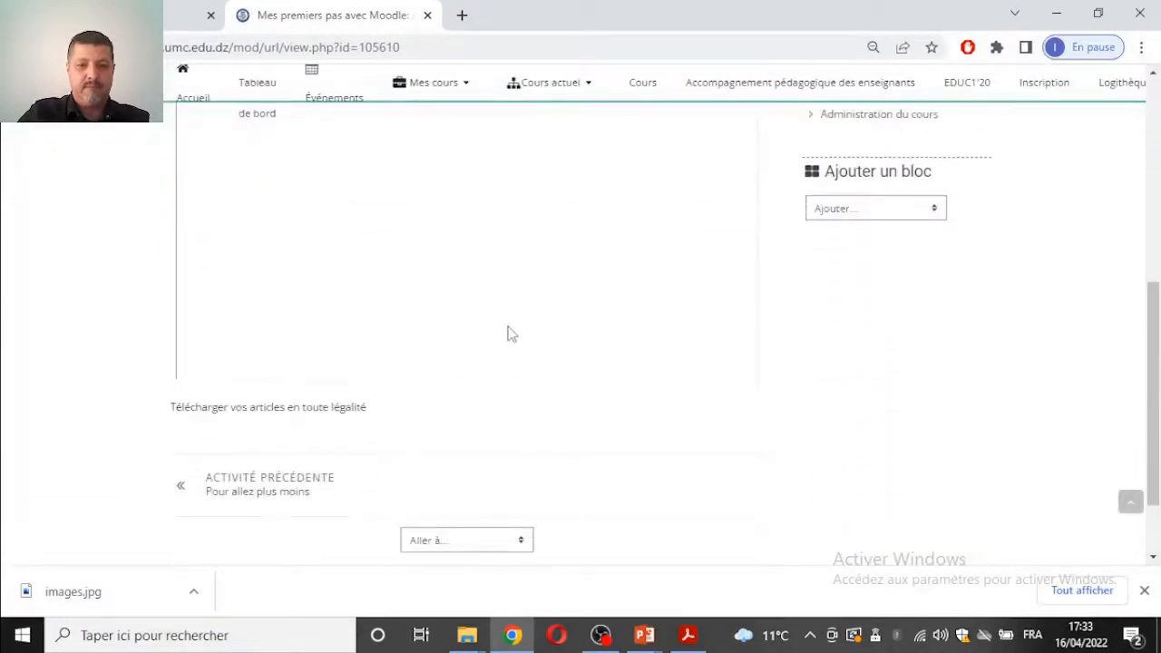
scroll(509, 333, up, 4)
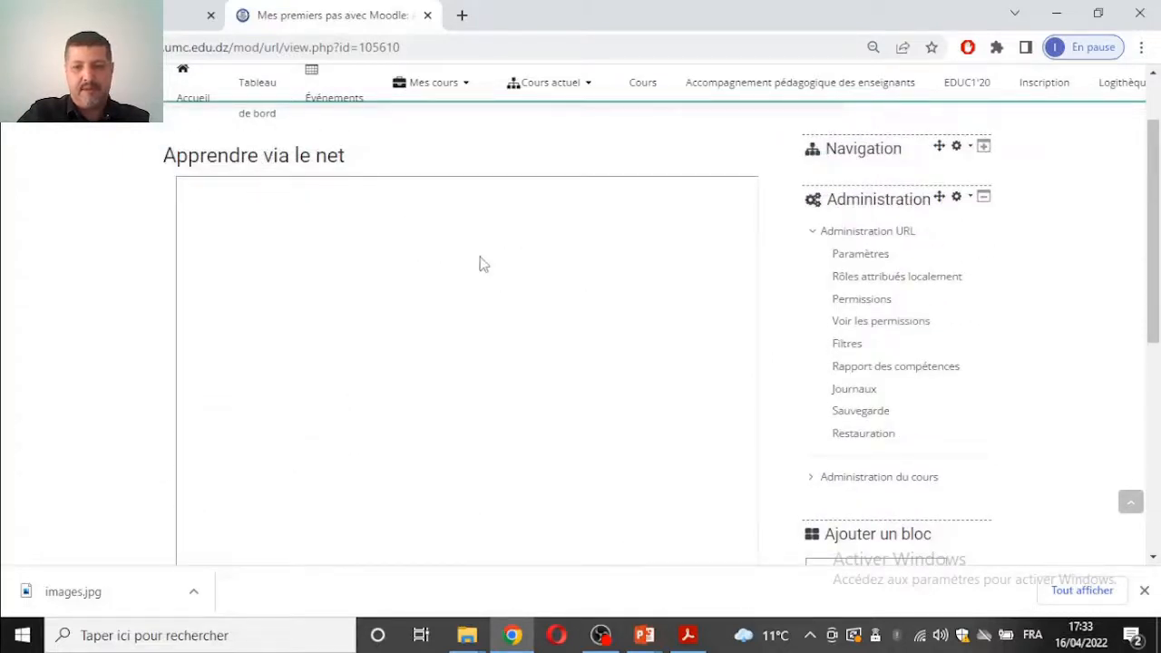
click(18, 47)
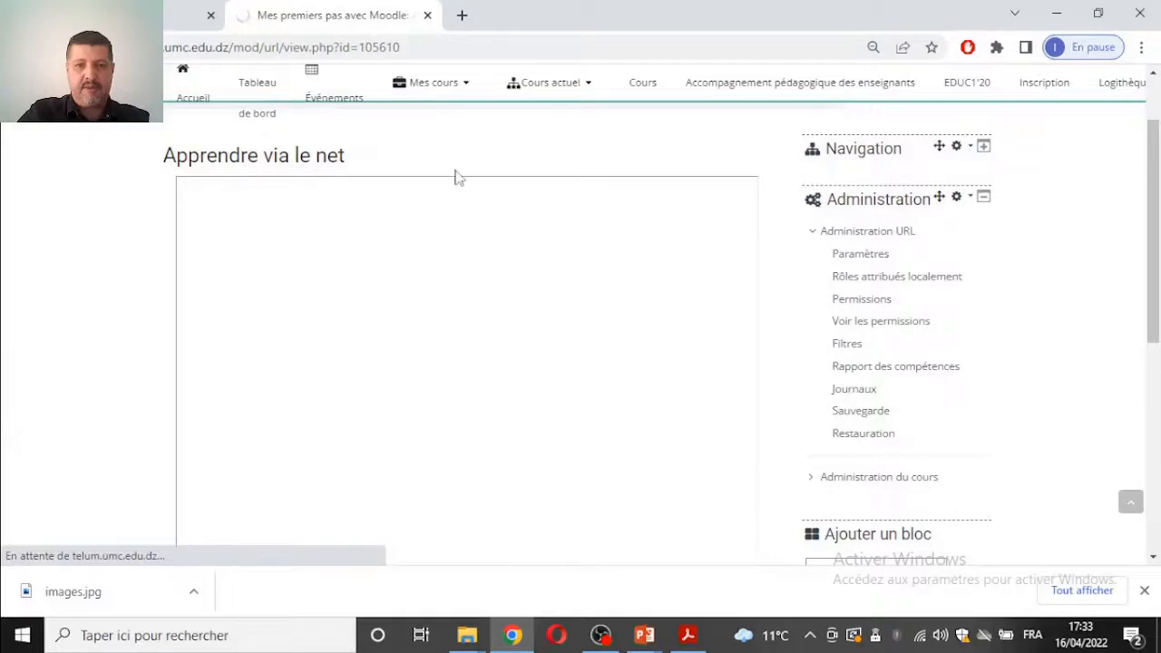
Load arxiv.org in a new browser tab to check the linked site directly.
click(461, 16)
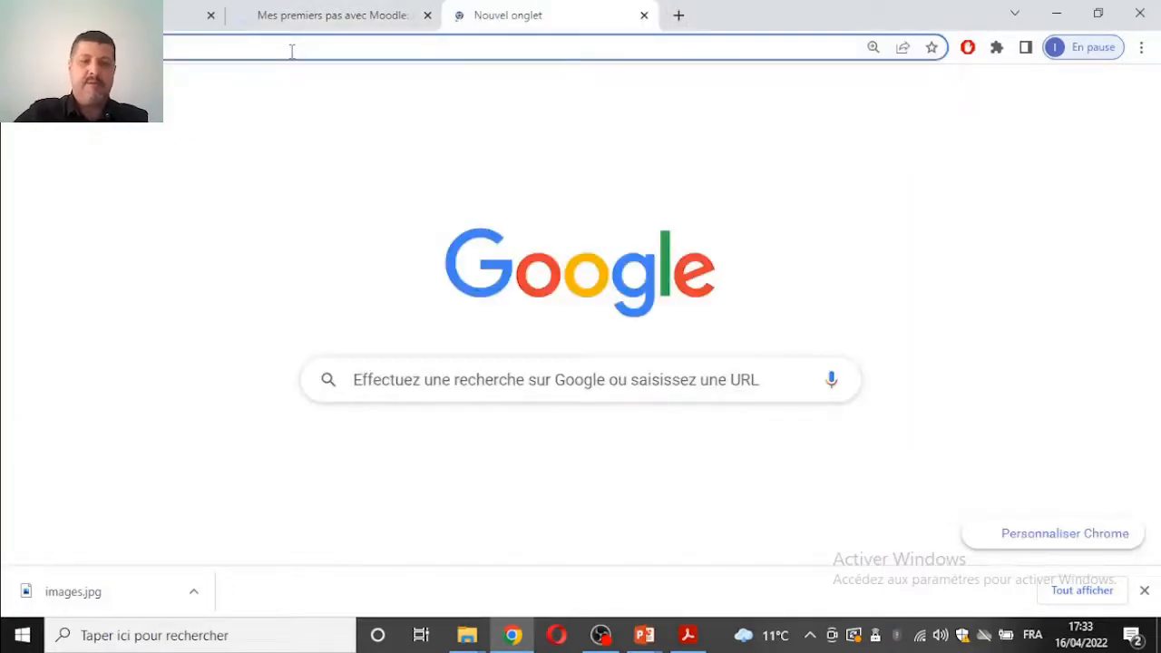
text(arxi)
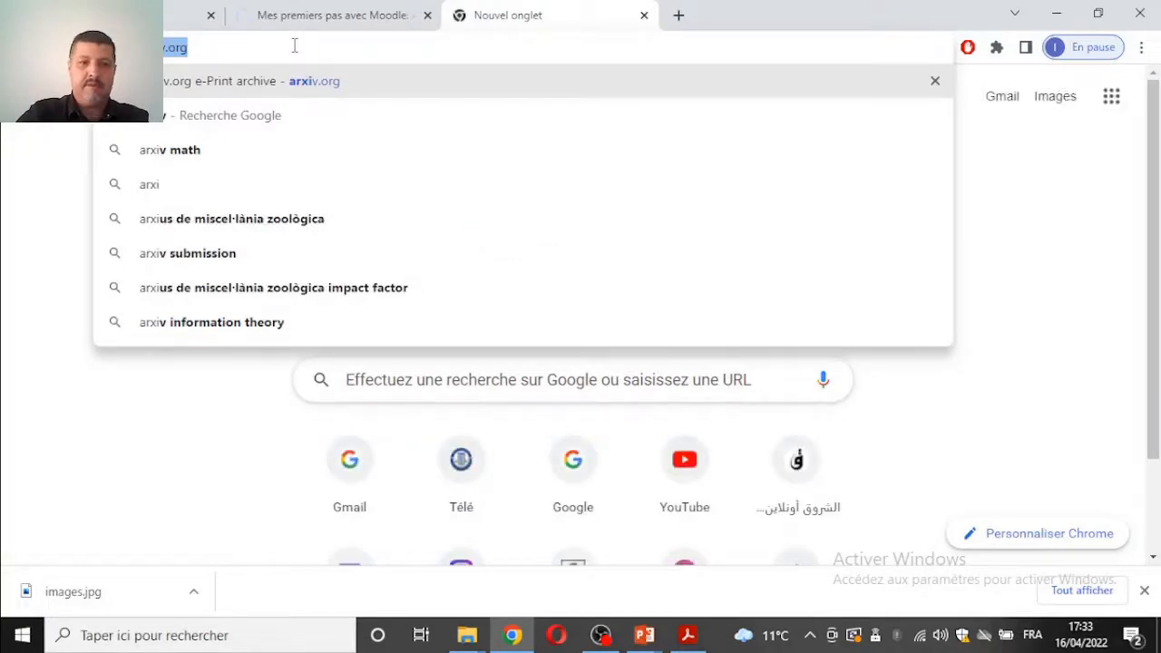
key(Return)
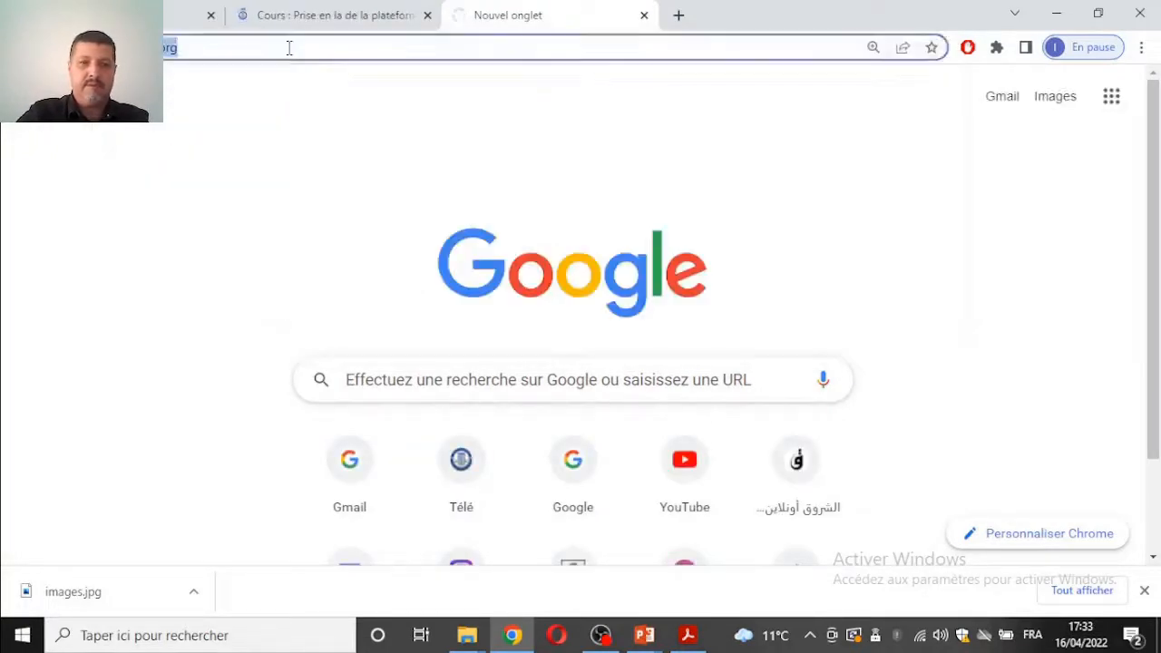
click(313, 16)
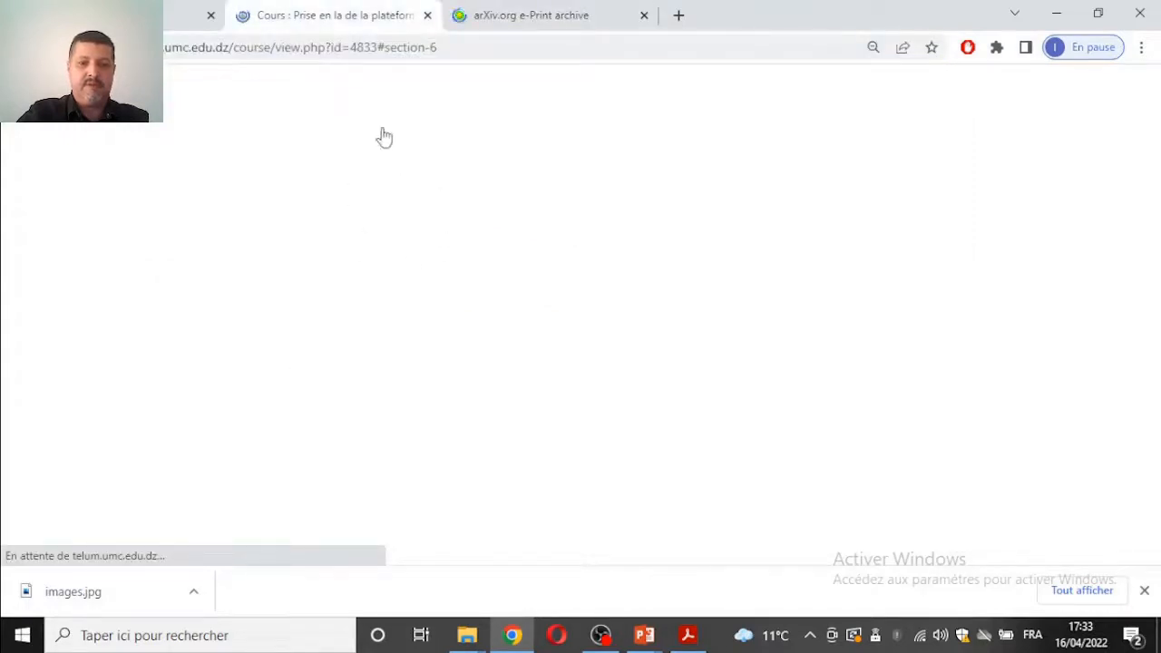
scroll(379, 262, up, 2)
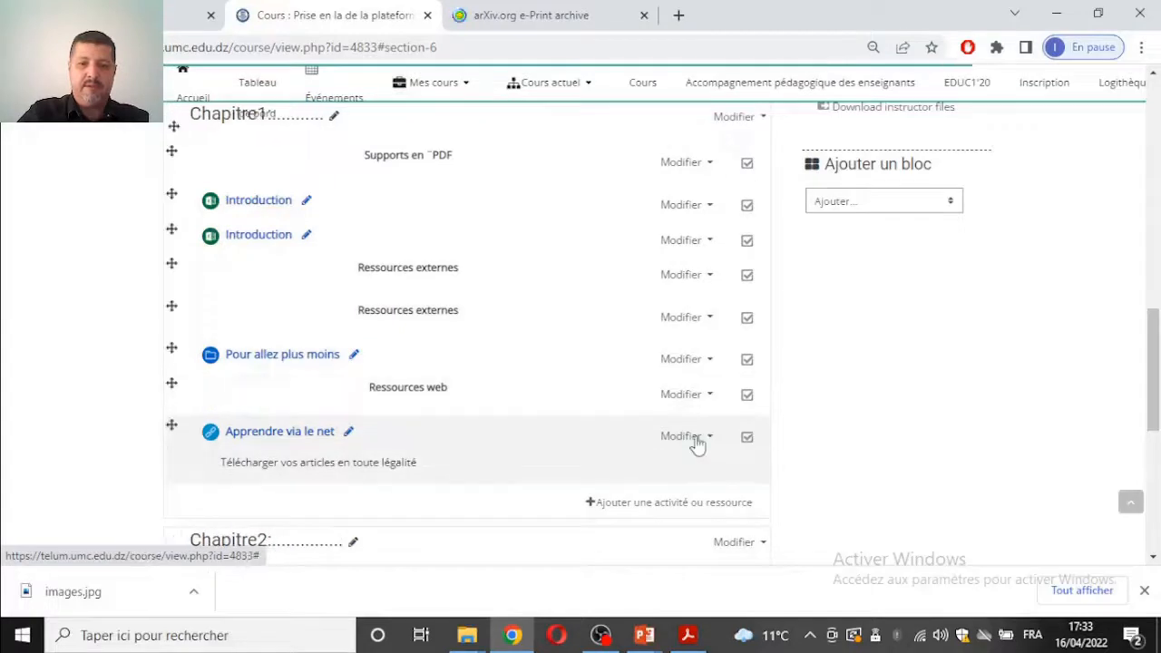
click(697, 437)
click(631, 477)
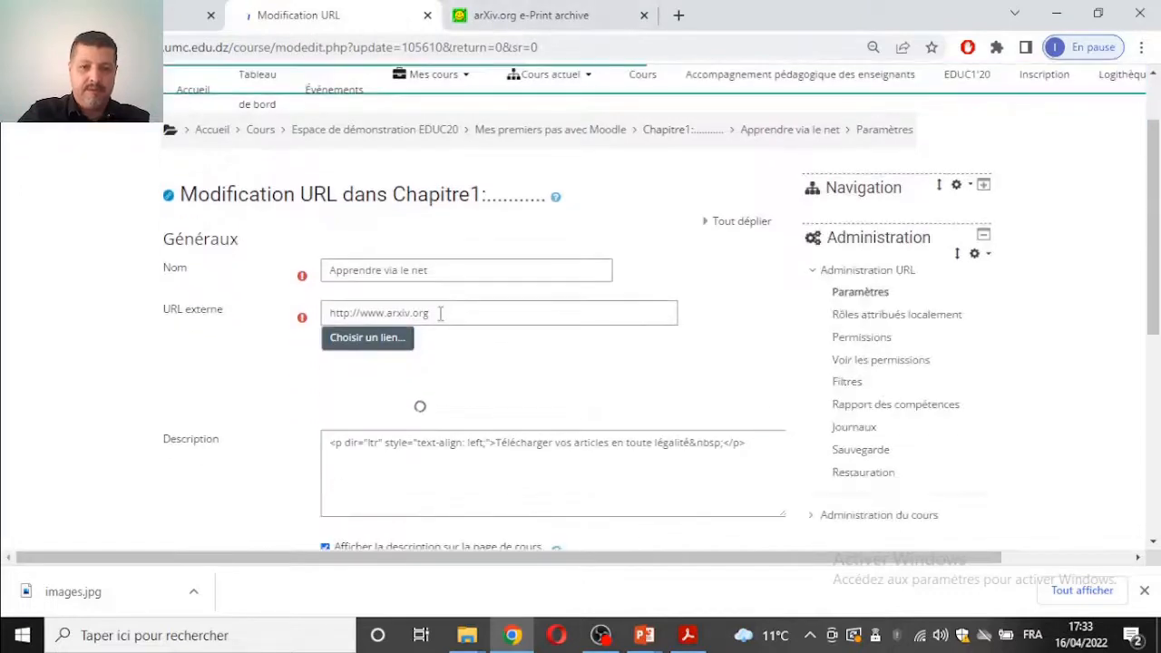
drag(471, 312, 239, 316)
text(https://arxiv.org/)
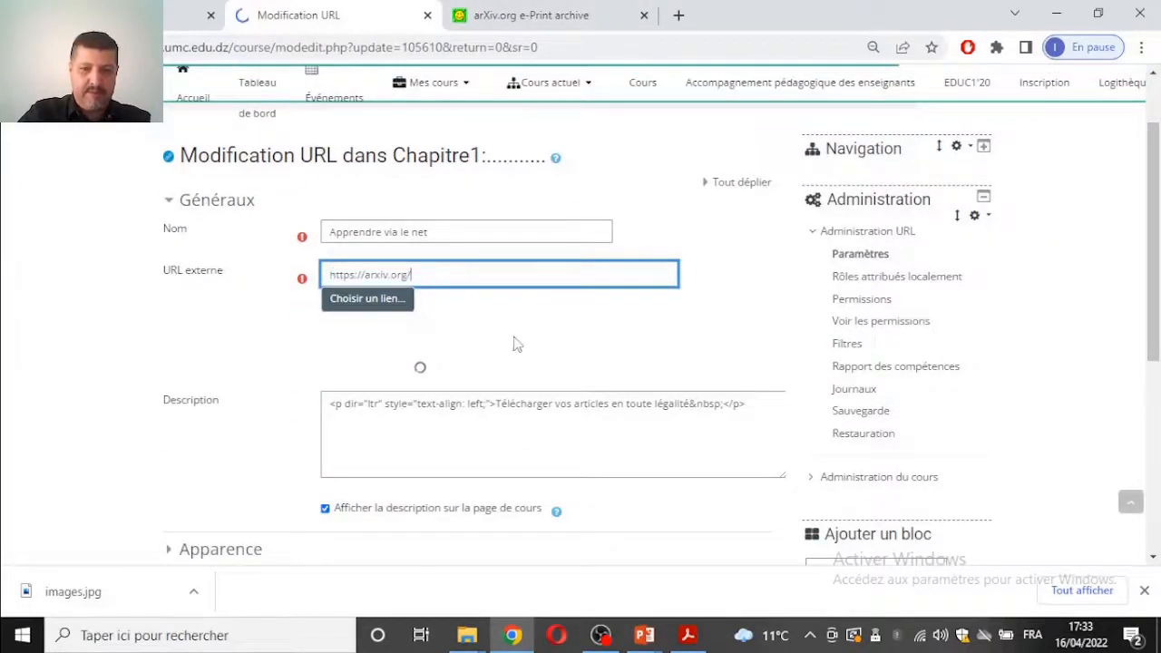
Set the URL resource's display to "Dans une fenêtre surgissante", save it back to the course and close the arXiv tab.
scroll(497, 326, down, 2)
click(228, 382)
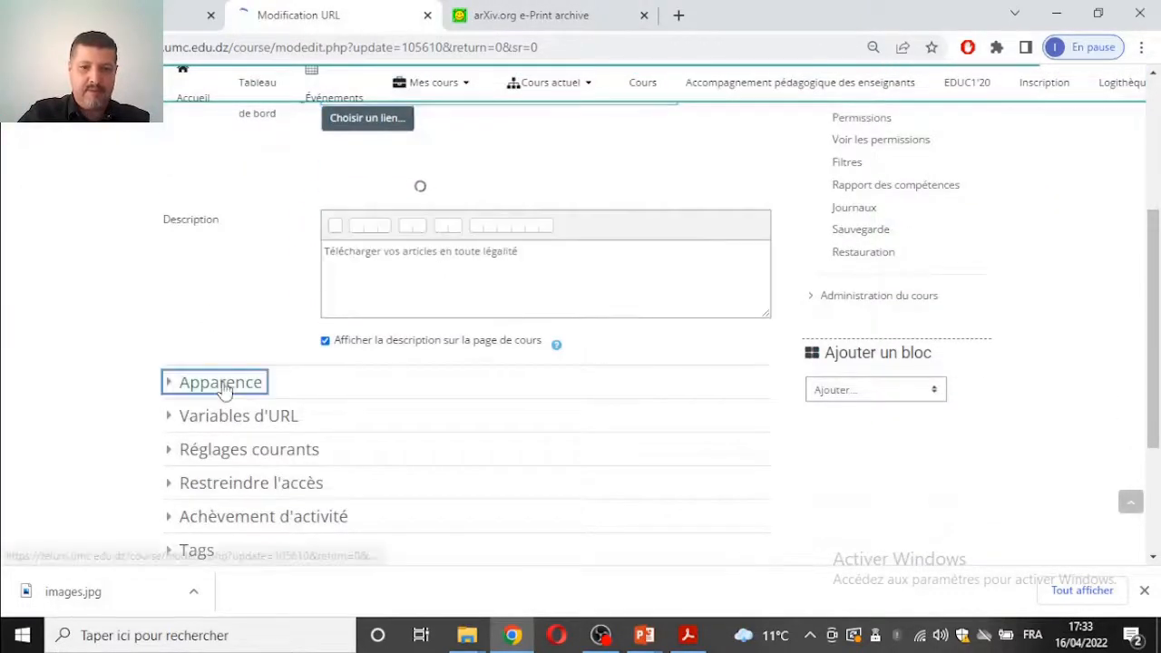
click(415, 422)
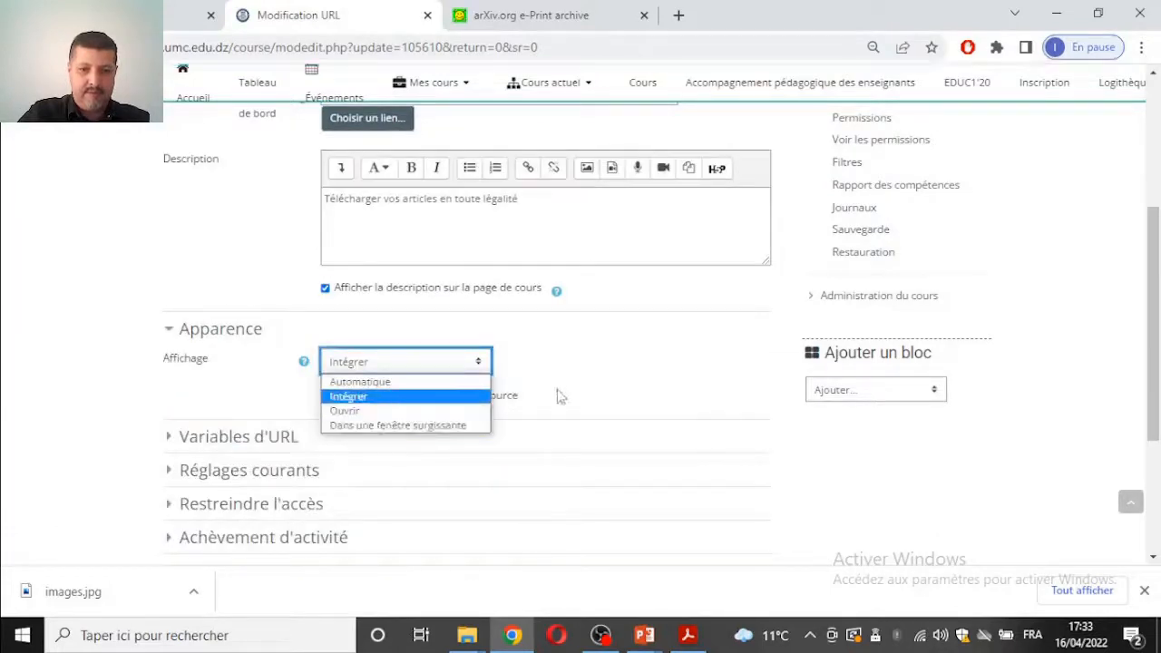
click(410, 393)
click(381, 365)
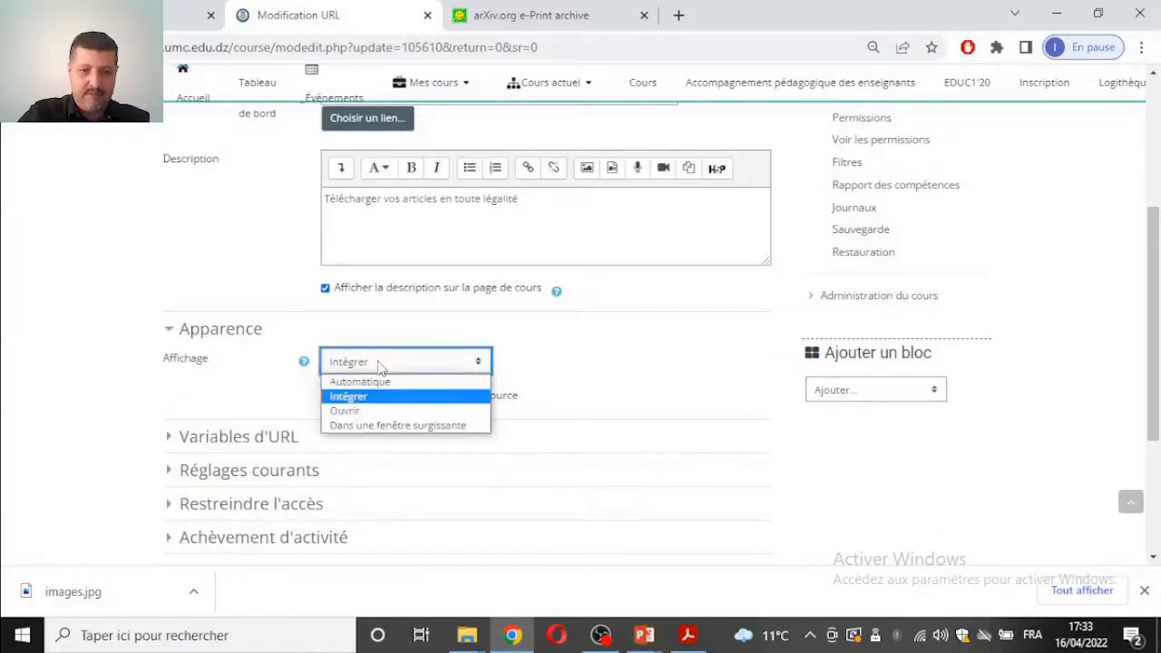
click(410, 427)
scroll(575, 408, down, 3)
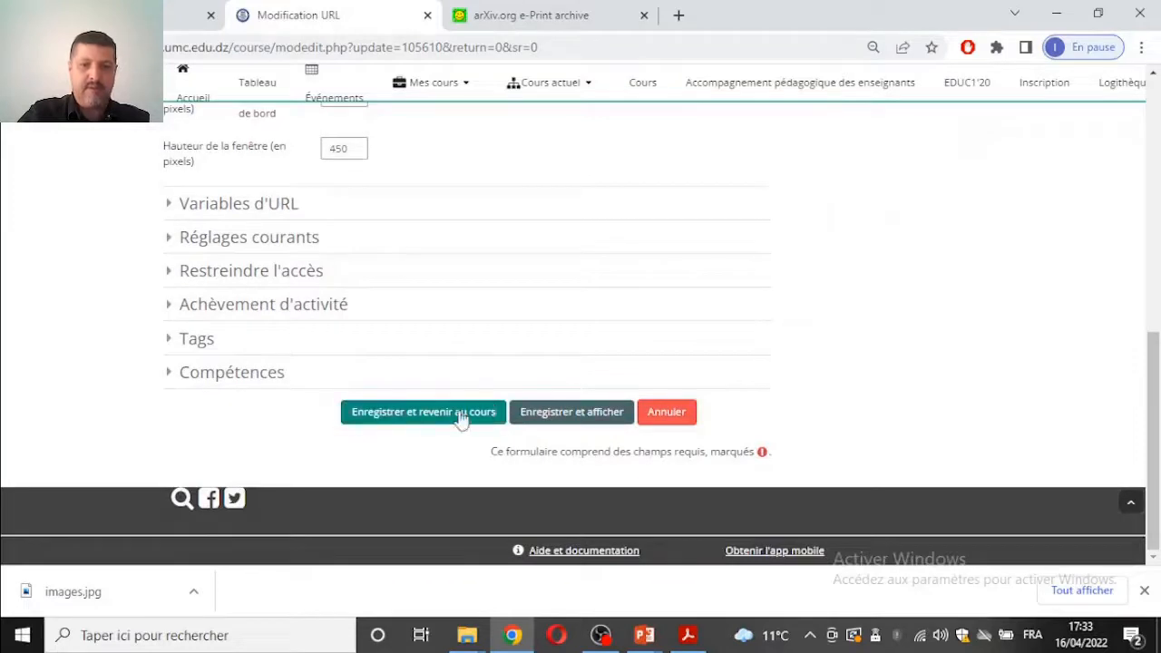
middle_click(529, 18)
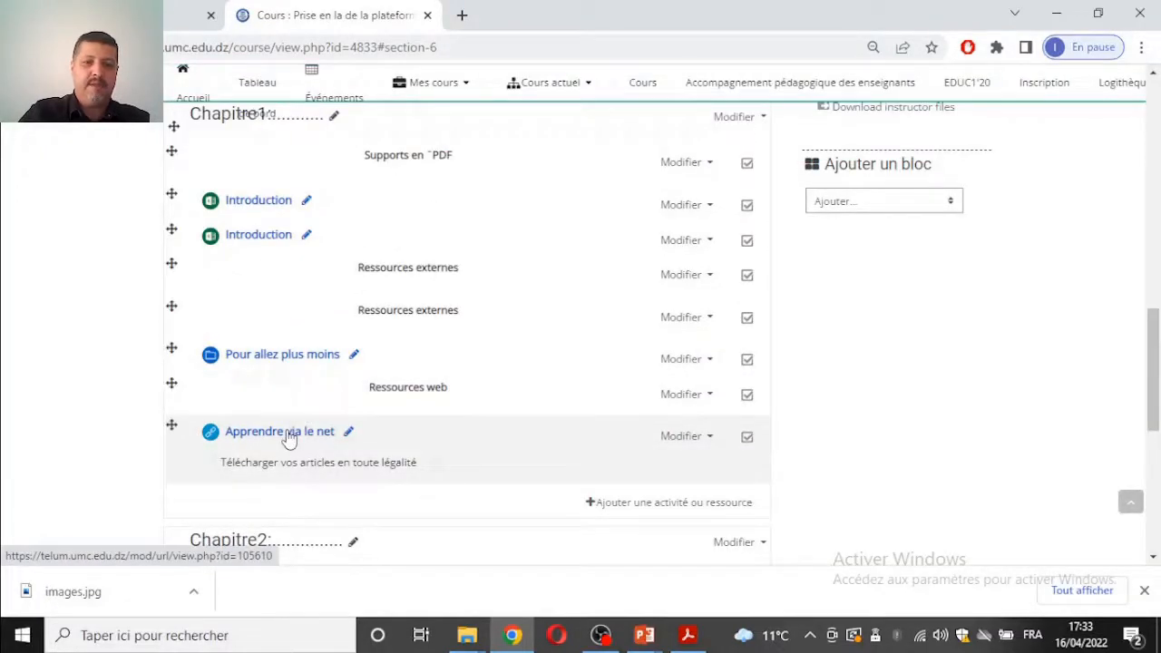
Open the "Apprendre via le net" resource, view its pop-up page at full size and close it.
click(289, 439)
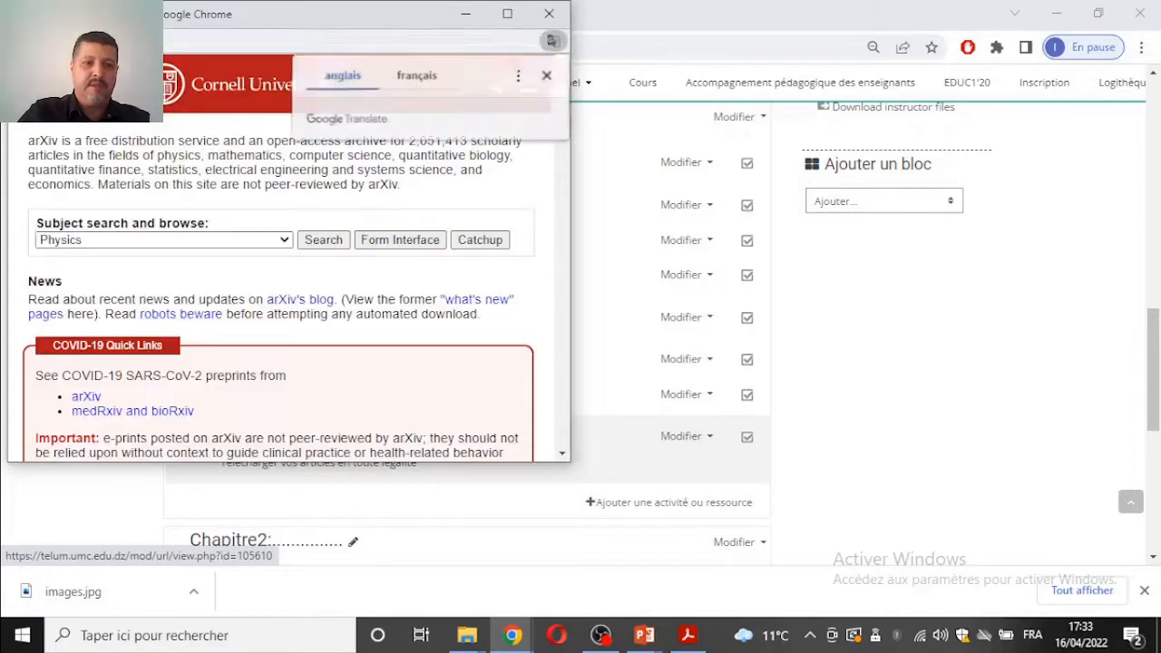
click(508, 14)
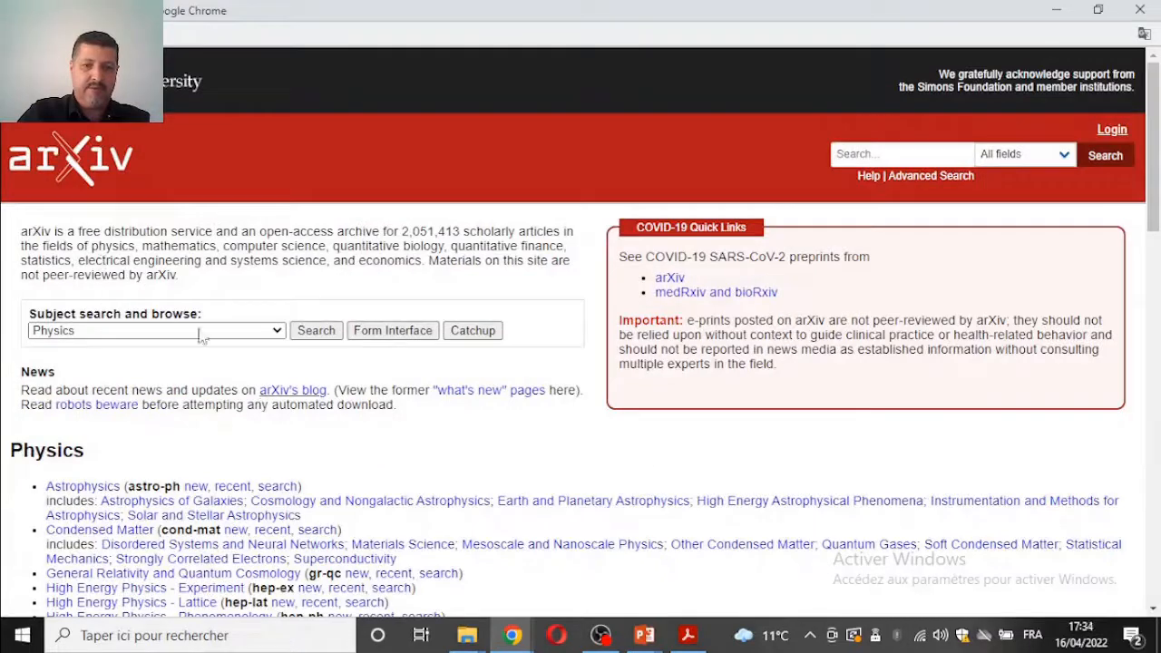
click(1139, 12)
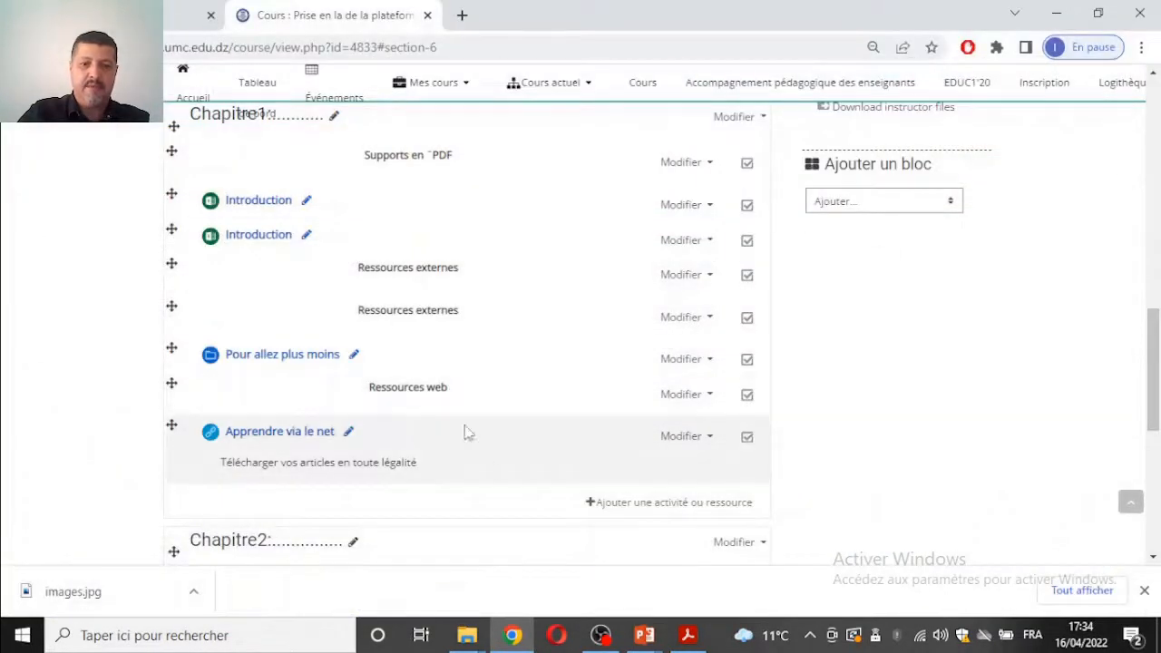
Open the activity and resource chooser for the course's Annonces section and mark "Course description" as a favourite.
scroll(591, 424, up, 10)
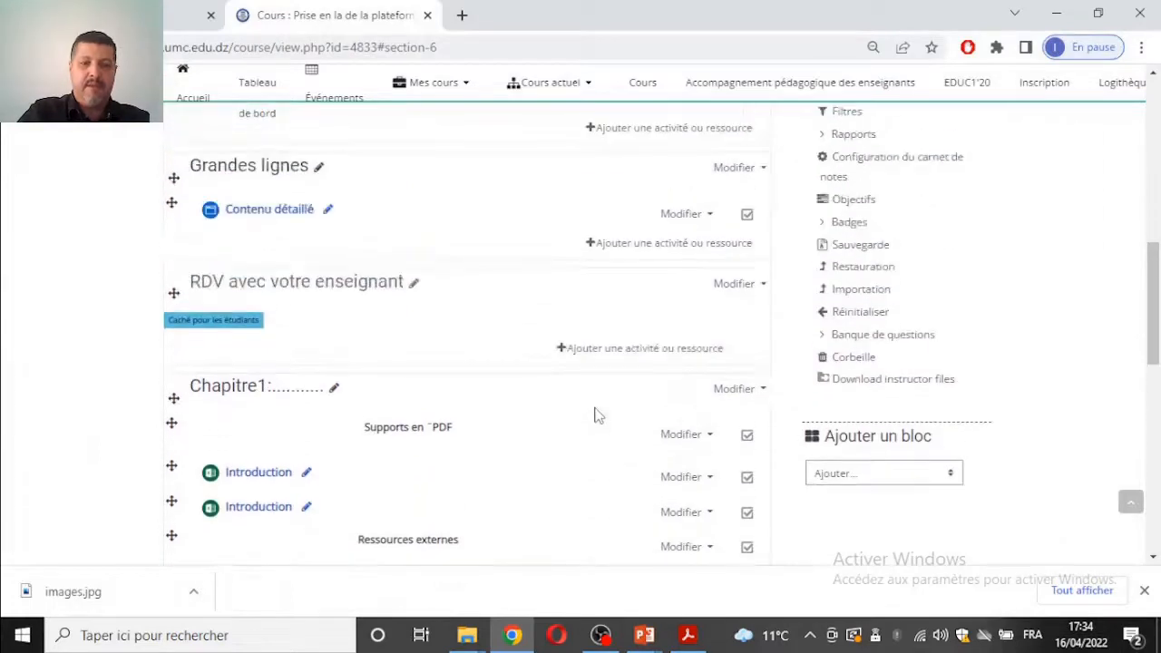
scroll(595, 411, up, 5)
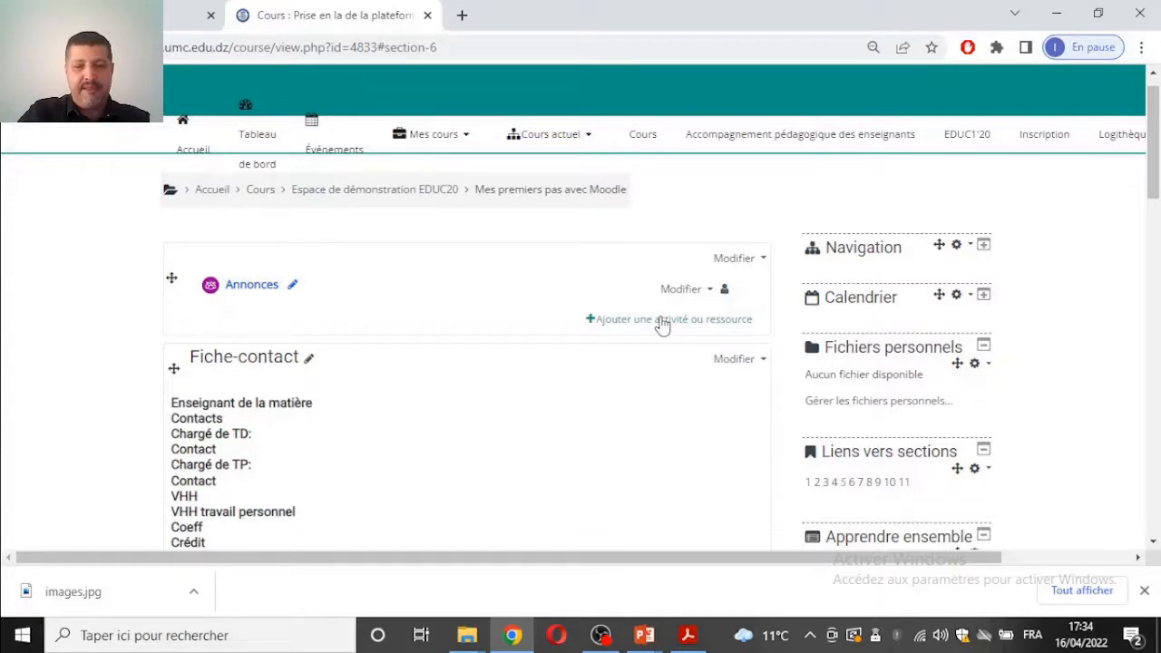
scroll(928, 495, down, 2)
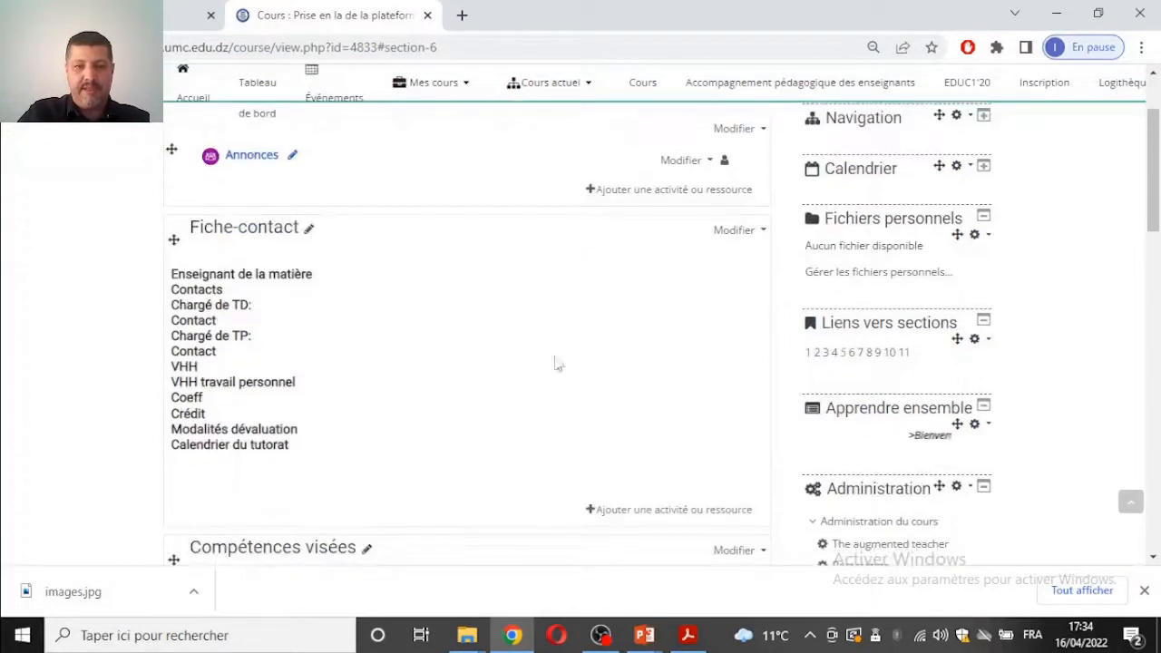
scroll(658, 314, up, 3)
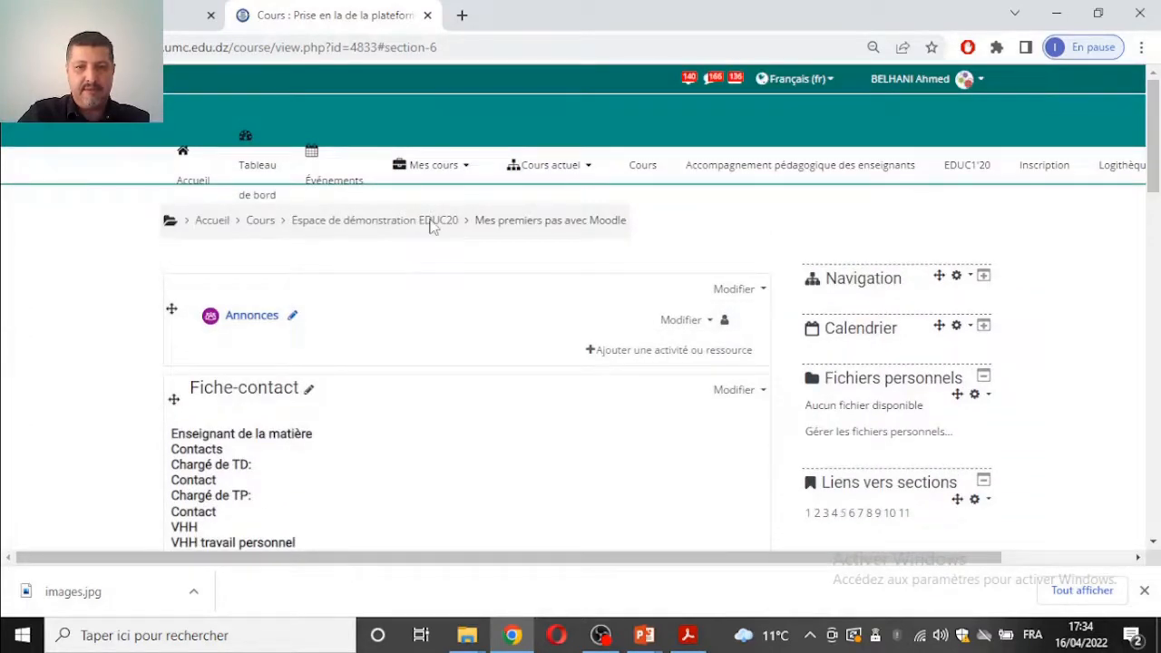
click(674, 353)
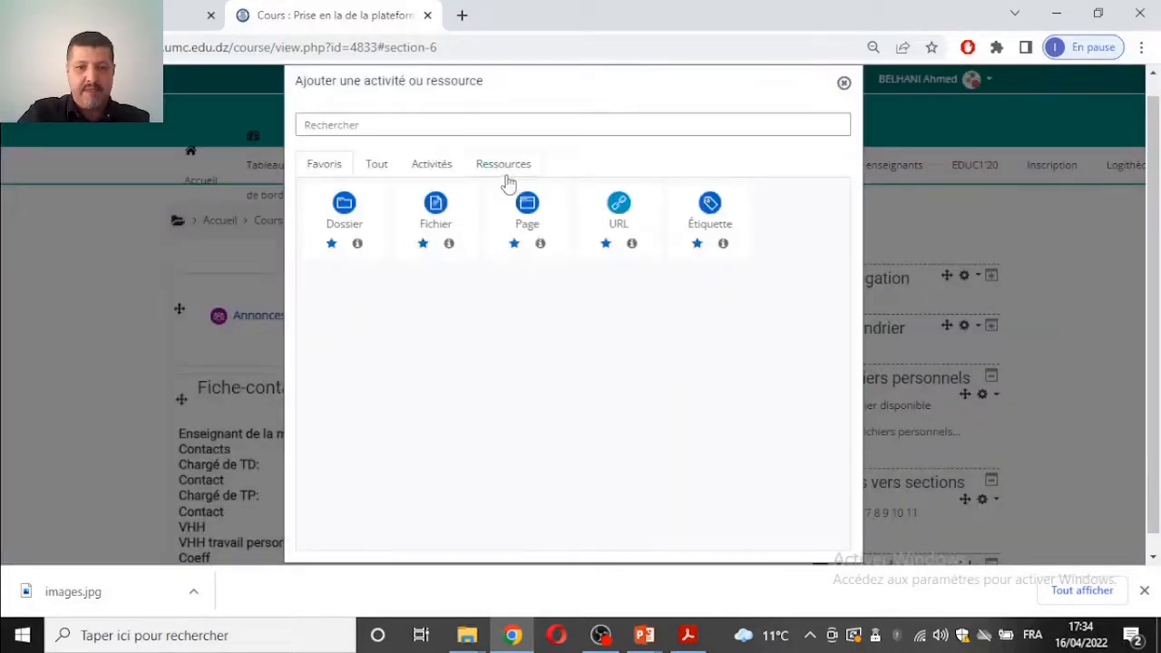
click(506, 171)
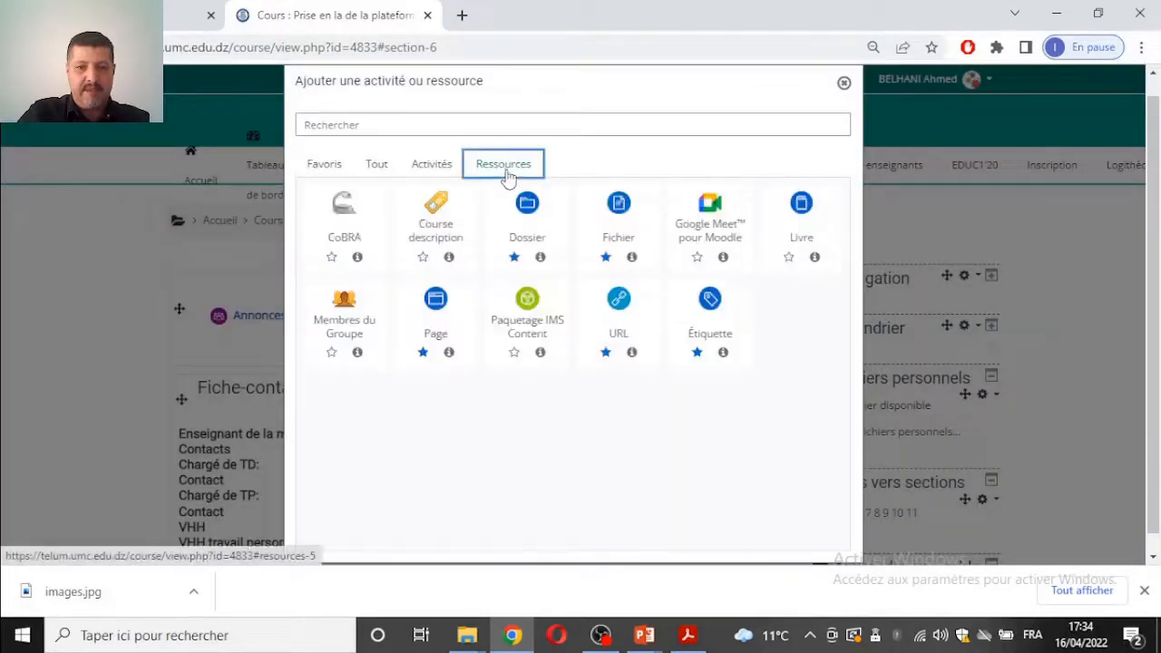
click(424, 257)
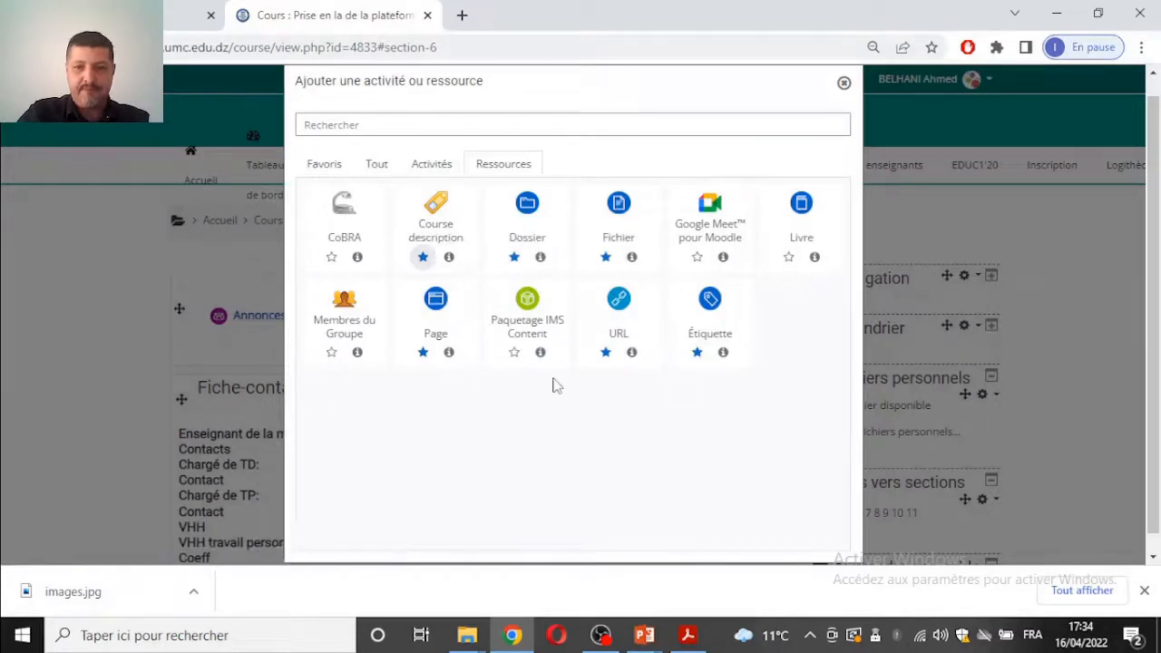
Start adding a "Course description" resource to the Annonces section and review the course title and summary text it includes.
scroll(557, 386, down, 1)
click(433, 192)
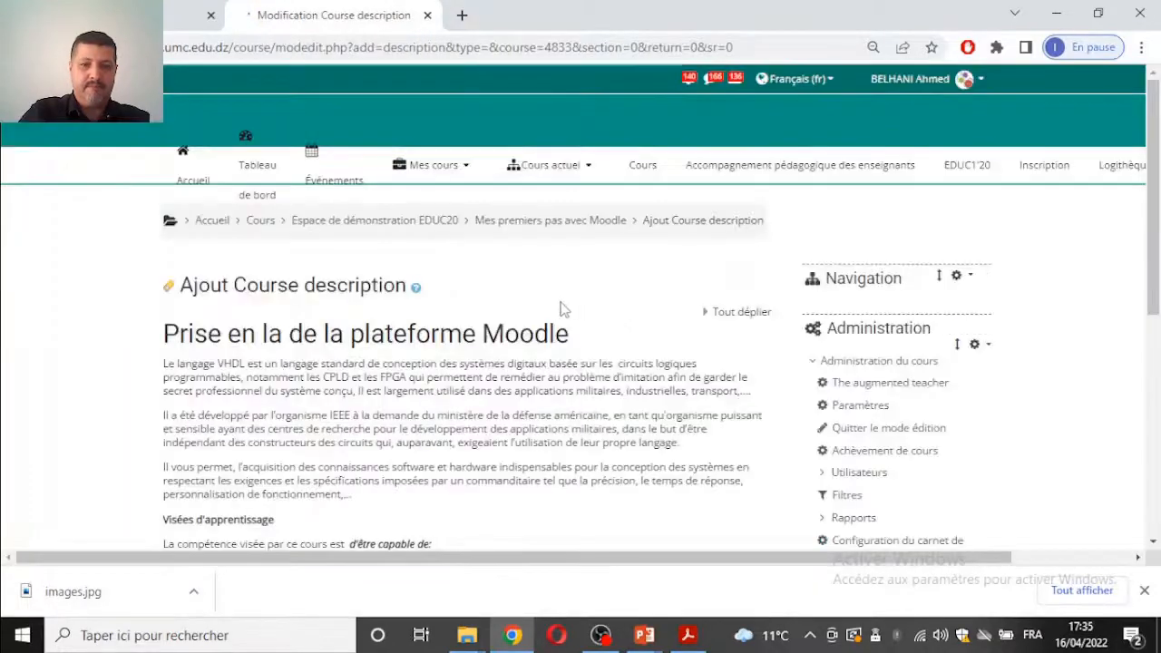
scroll(590, 319, down, 4)
scroll(563, 322, up, 1)
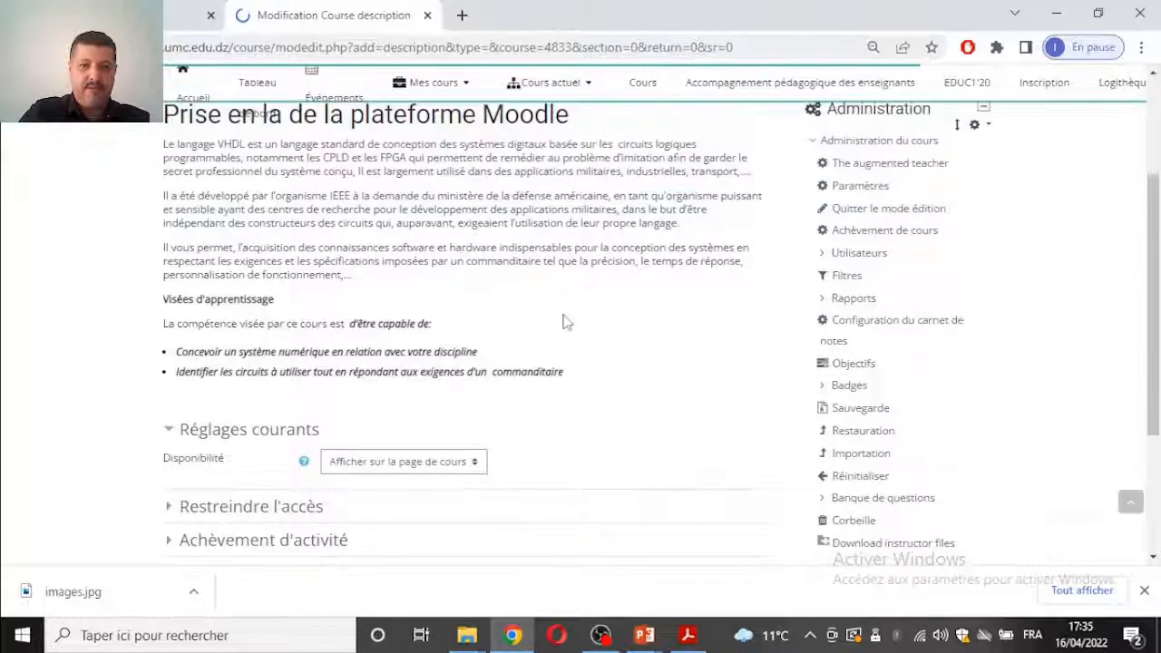
scroll(562, 322, up, 1)
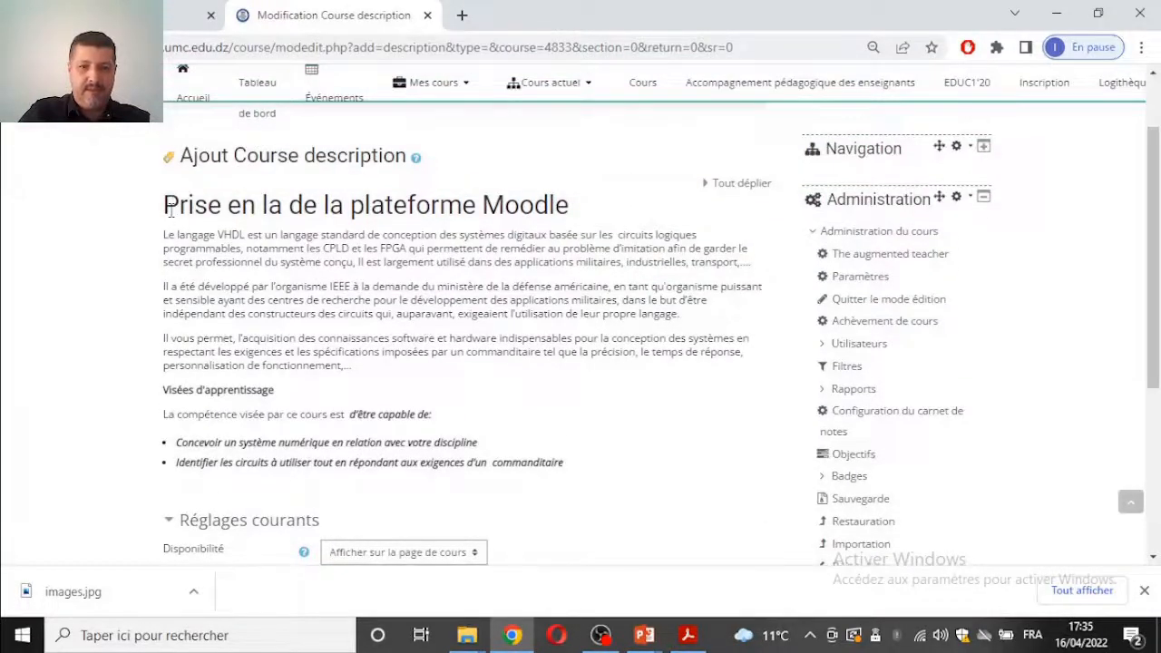
drag(170, 210, 583, 204)
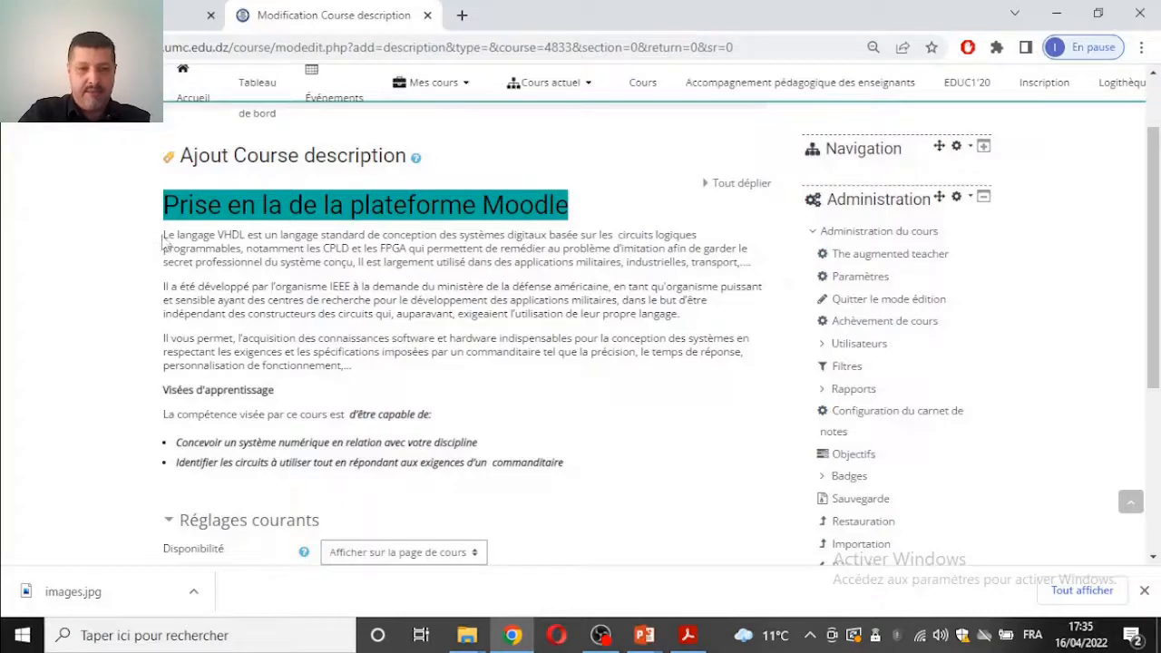
drag(164, 240, 616, 462)
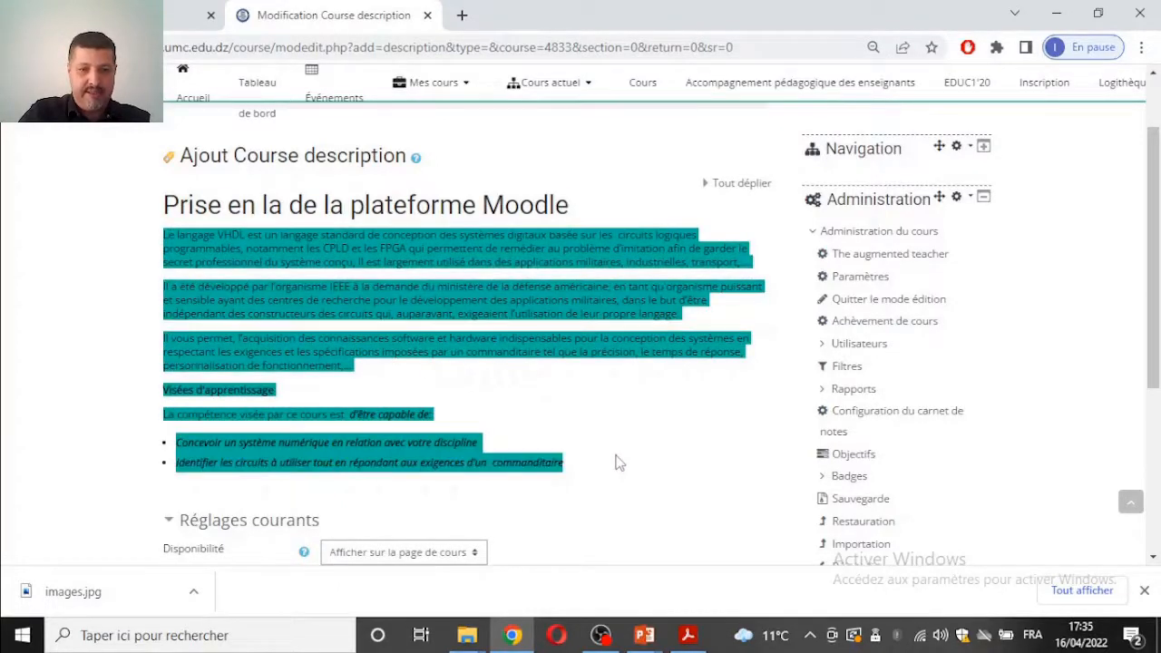
click(536, 372)
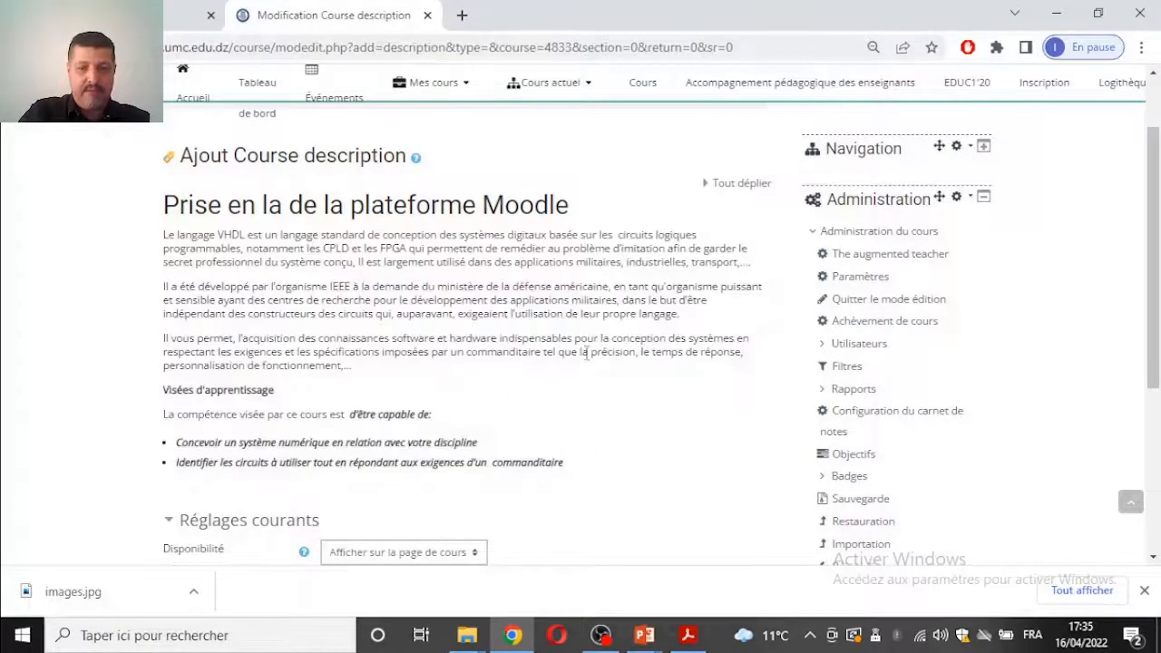